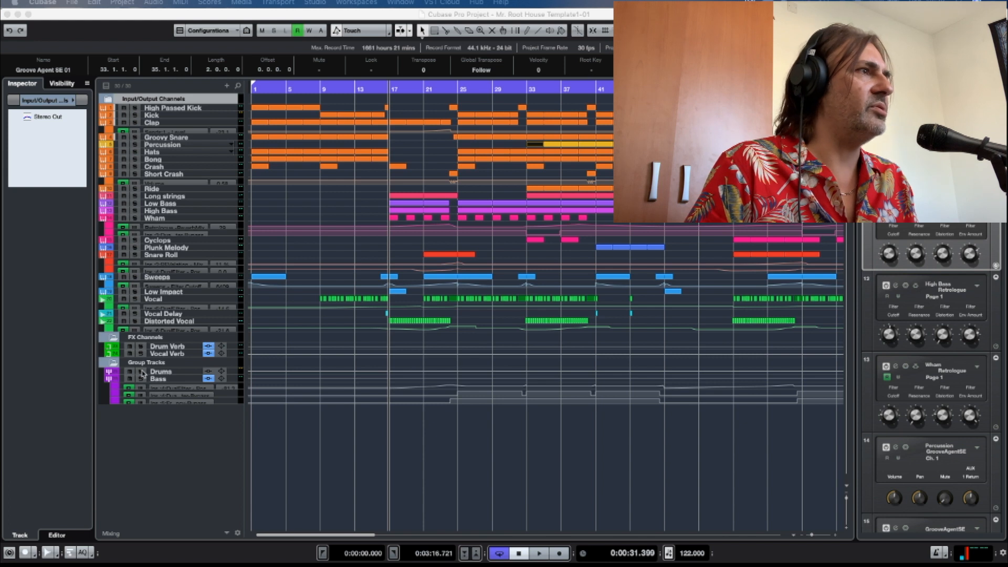
Solo the Drums group track and play the arrangement from just before bar 25 to hear the drums alone.
left_click(141, 372)
left_click(459, 90)
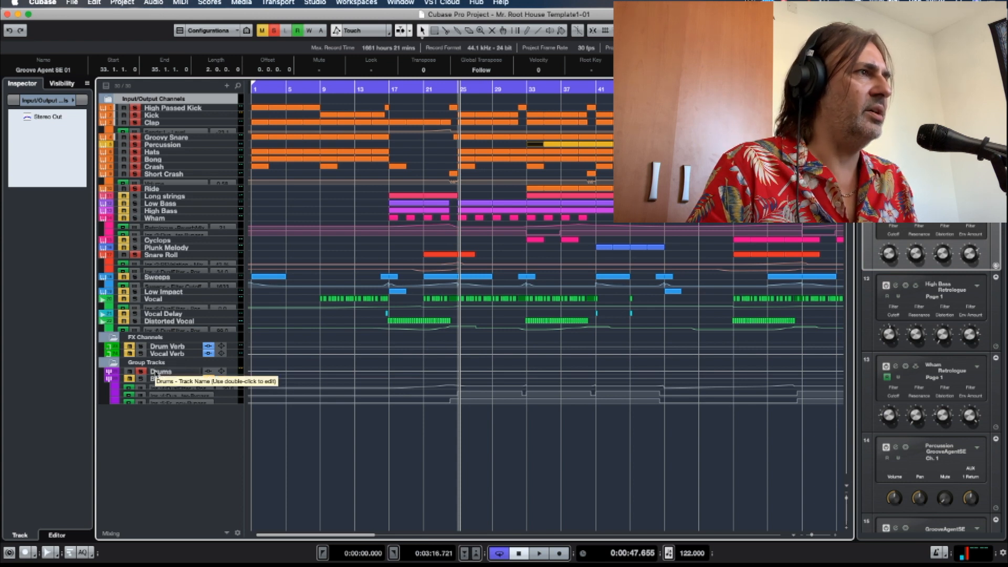
double_click(449, 85)
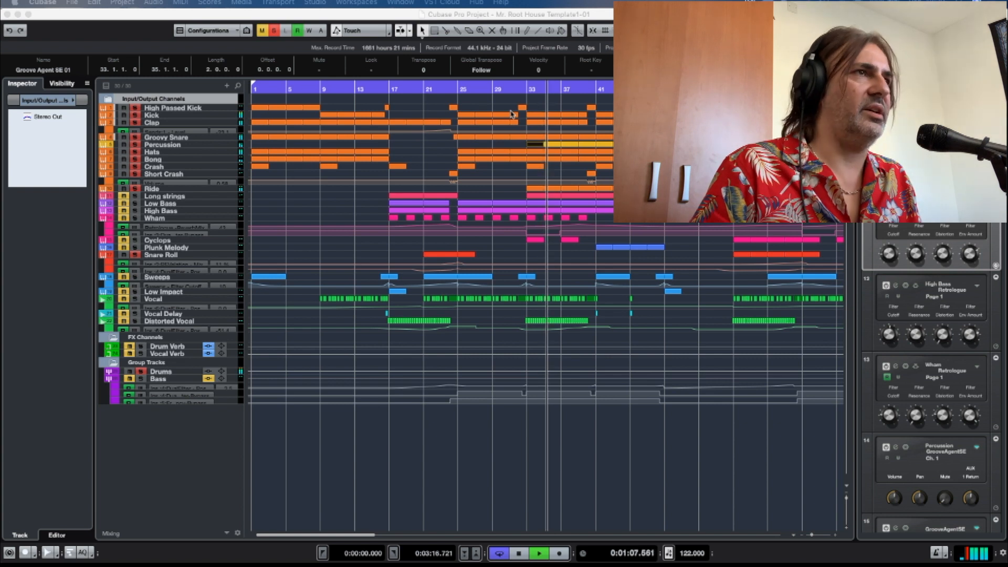
left_click(519, 553)
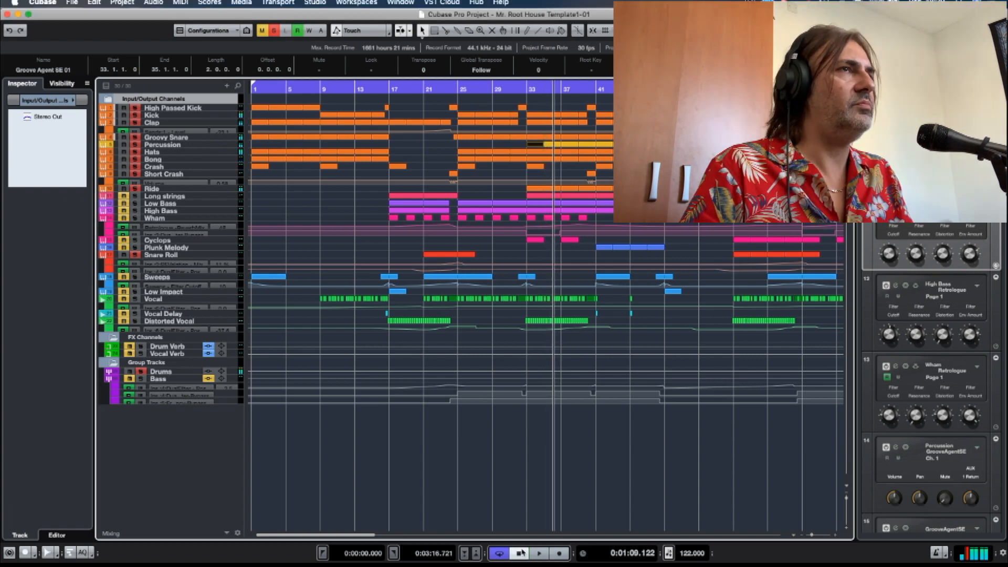
Open the Kick track's Groove Agent SE instrument and move its window clear of the track list.
left_click(179, 116)
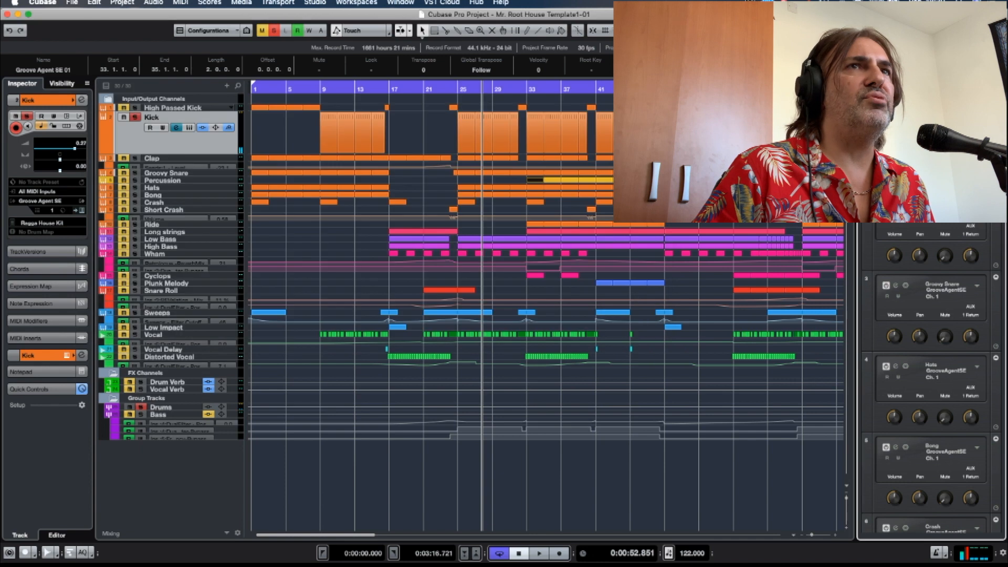
left_click(189, 128)
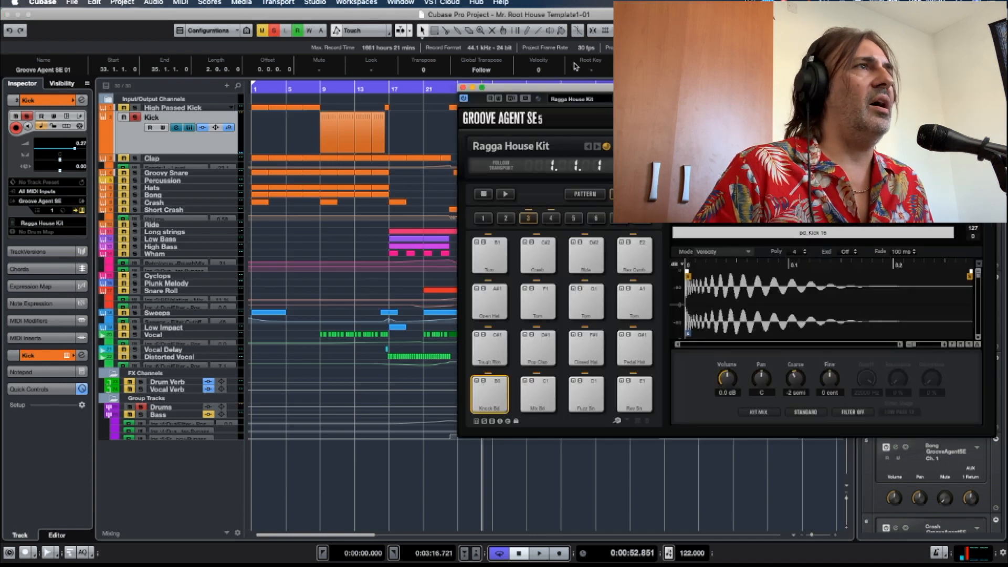
left_click_drag(572, 82, 396, 53)
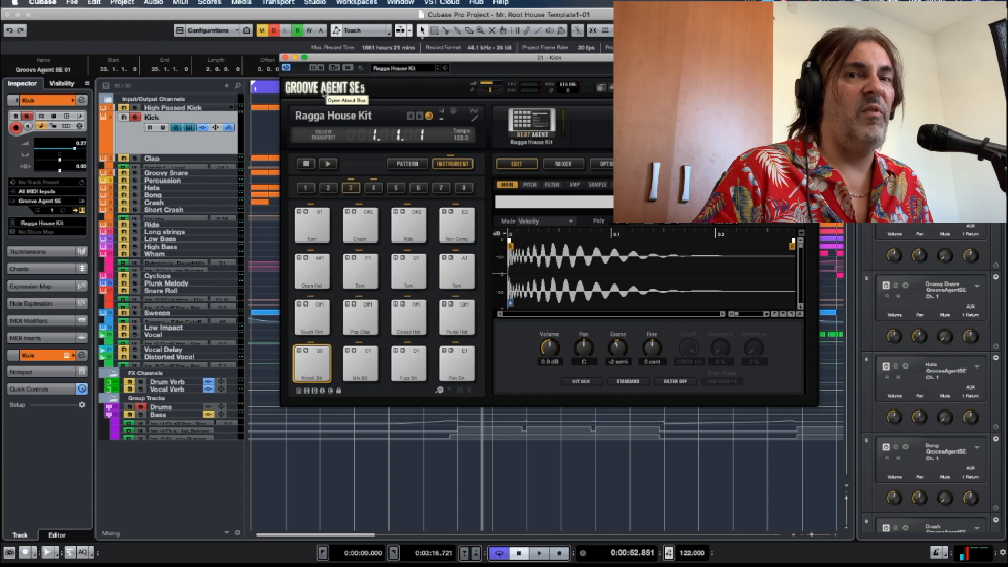
left_click_drag(388, 60, 417, 57)
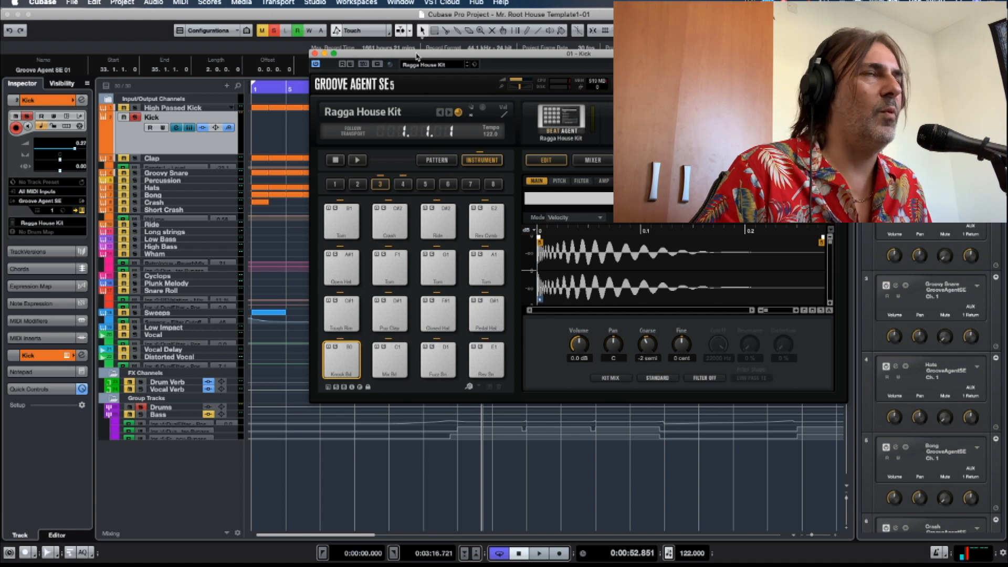
left_click_drag(417, 57, 402, 51)
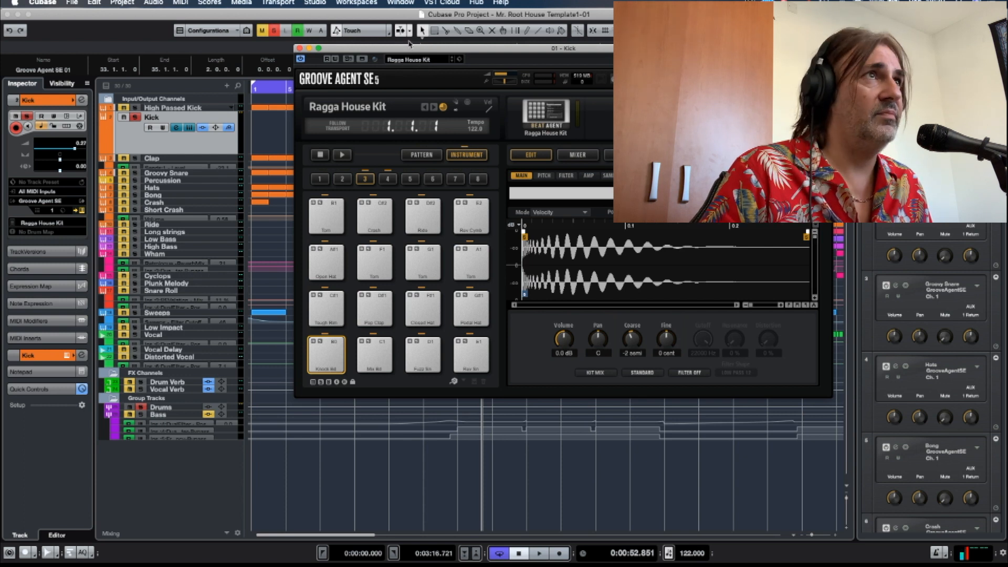
left_click_drag(415, 50, 508, 51)
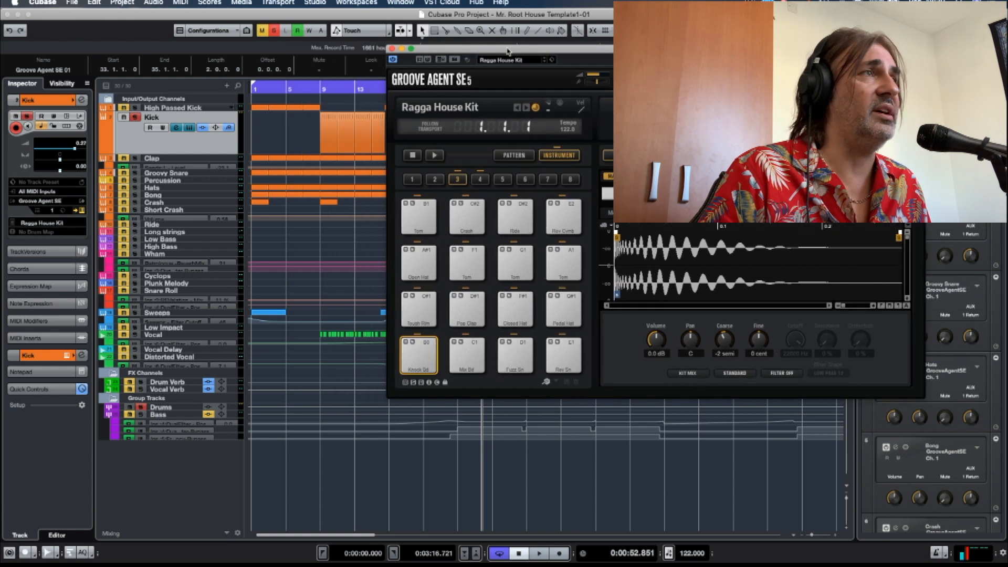
left_click(177, 128)
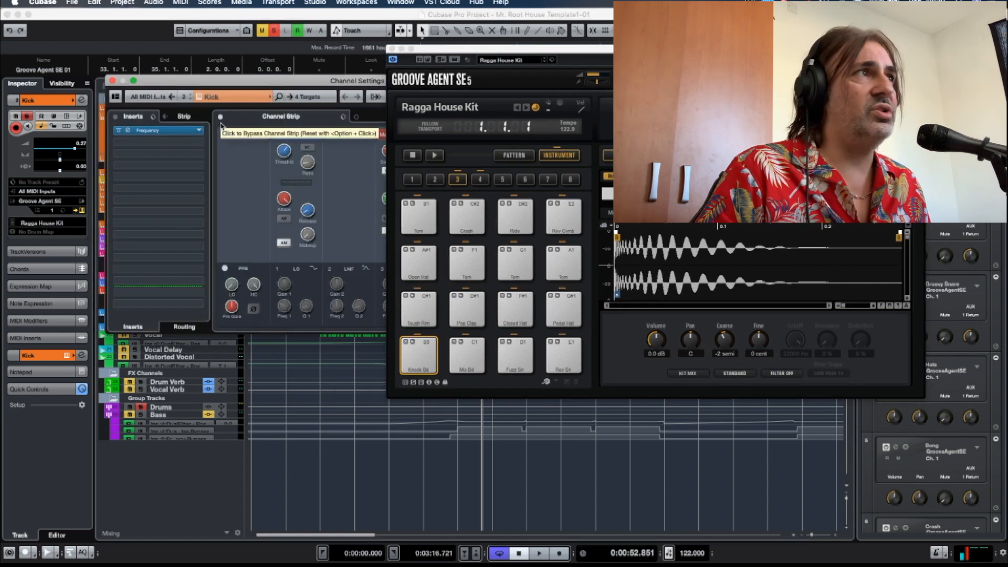
left_click_drag(230, 83, 188, 79)
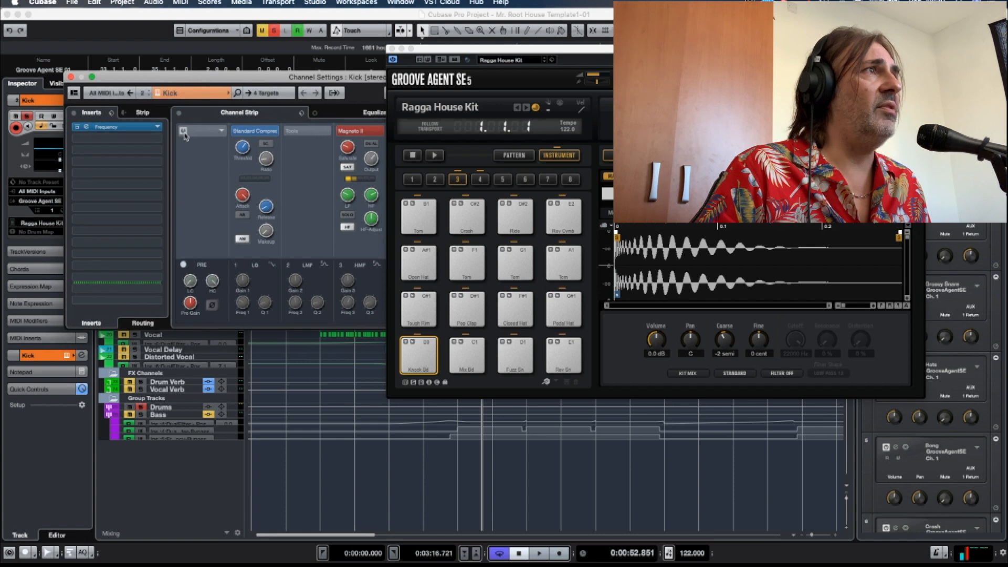
left_click(179, 113)
left_click(74, 113)
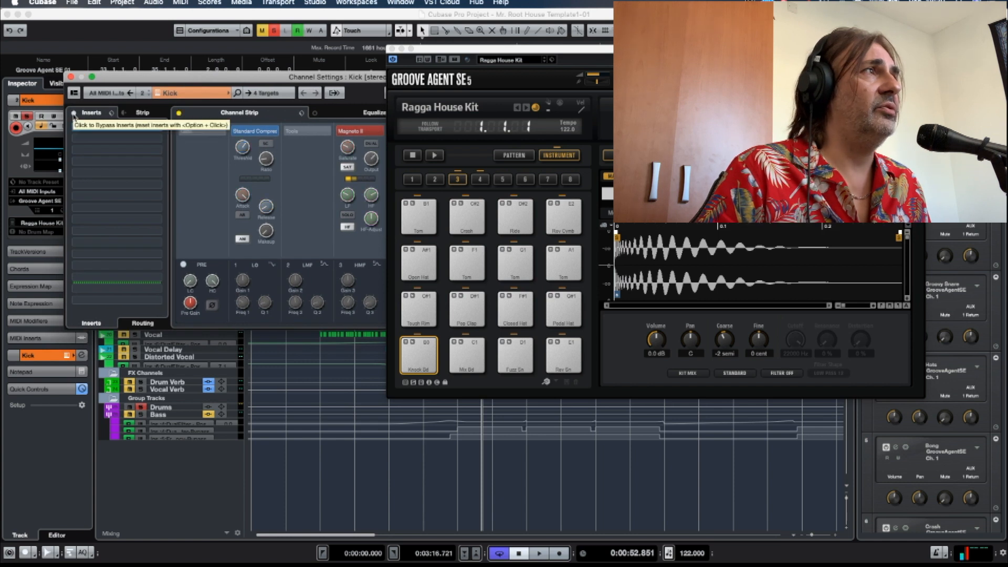
left_click_drag(253, 80, 259, 153)
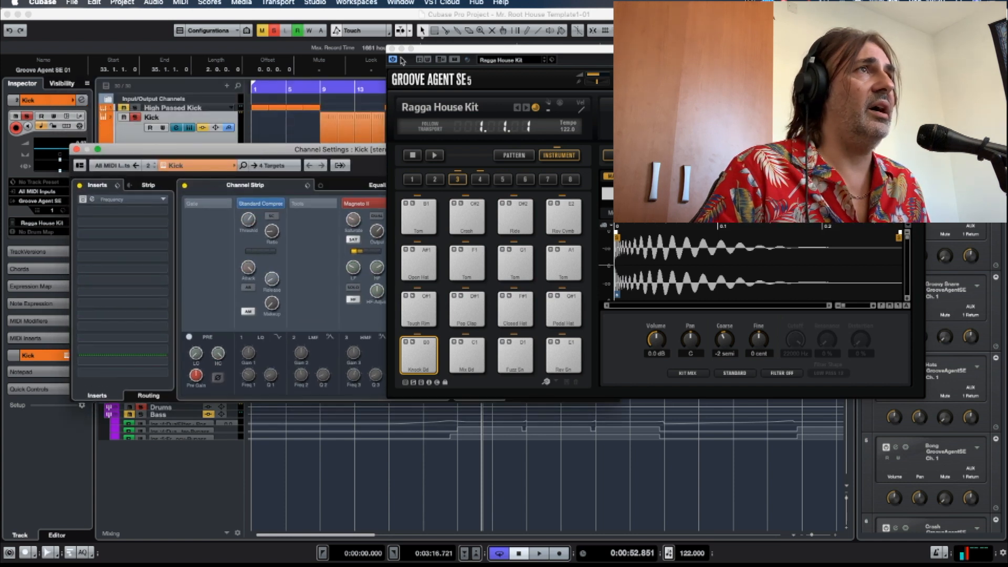
left_click_drag(418, 55, 559, 51)
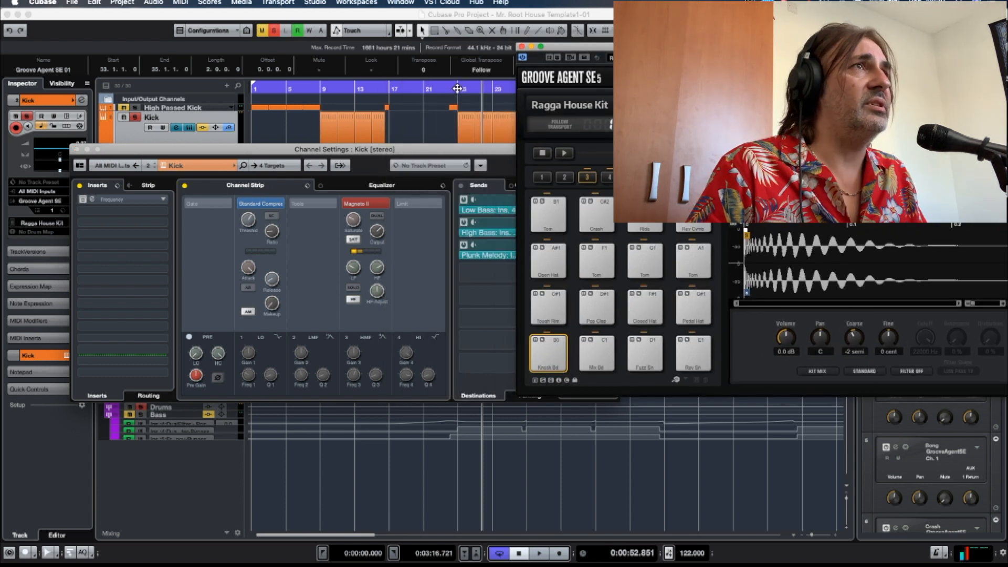
Play the unprocessed kick from bar 25 and bring its channel settings back into view.
left_click(457, 88)
key("space")
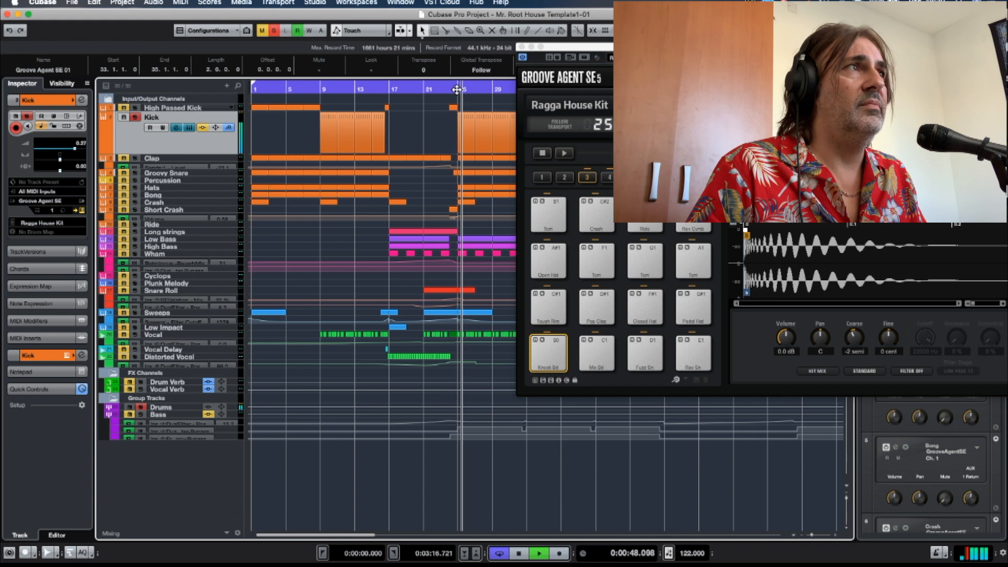
left_click(176, 128)
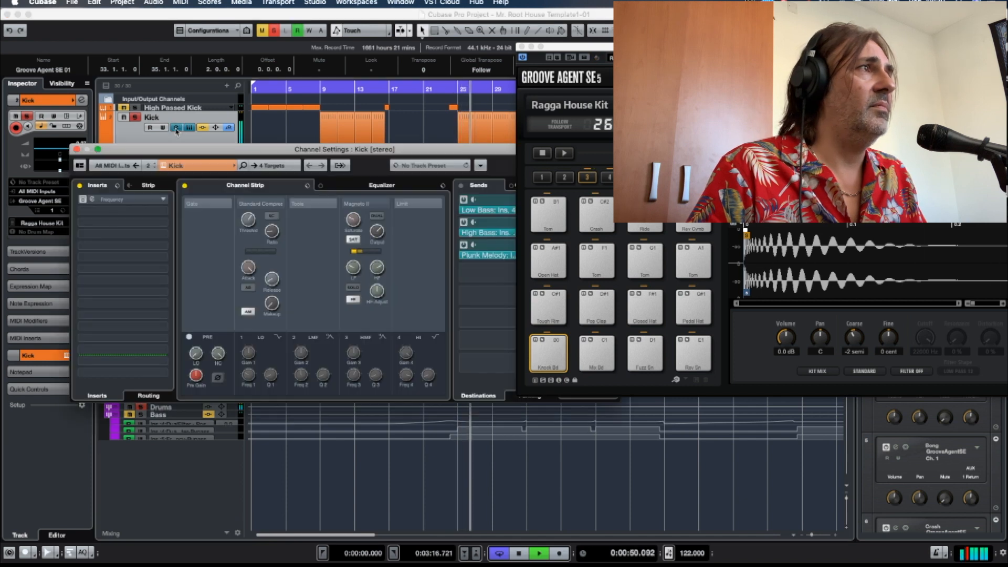
key("space")
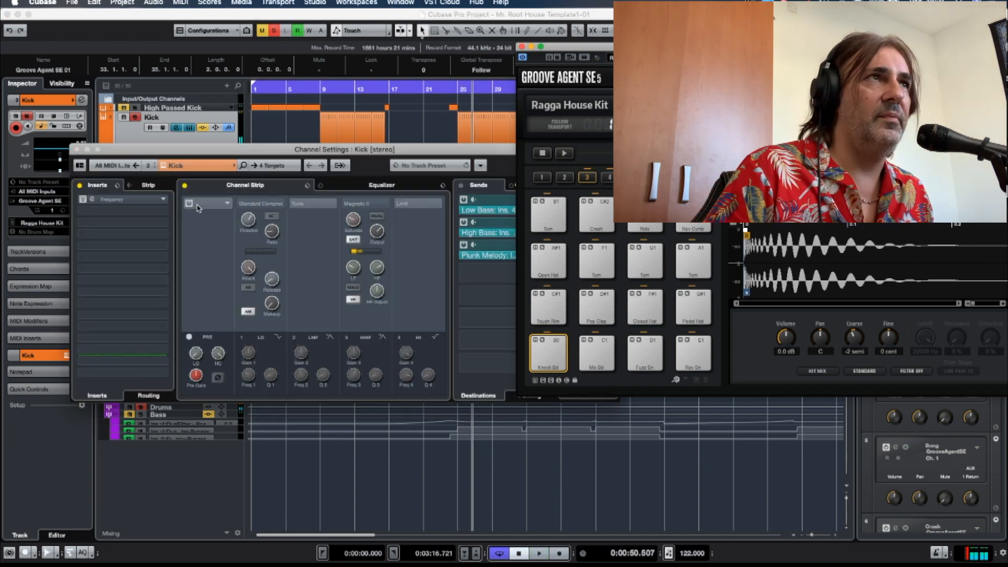
Compare the kick from bar 25 with its channel strip and inserts active and with both bypassed.
left_click(458, 90)
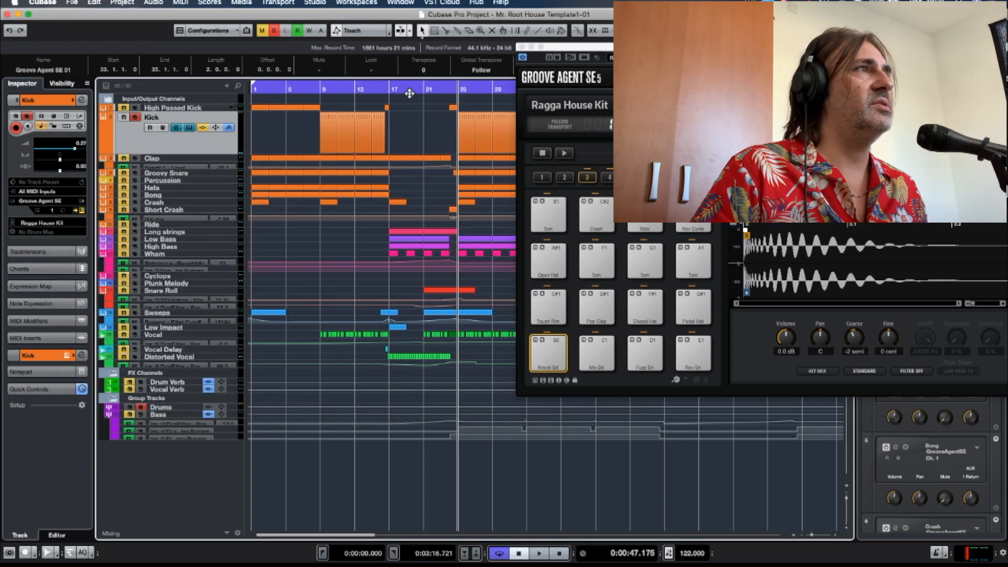
left_click(176, 128)
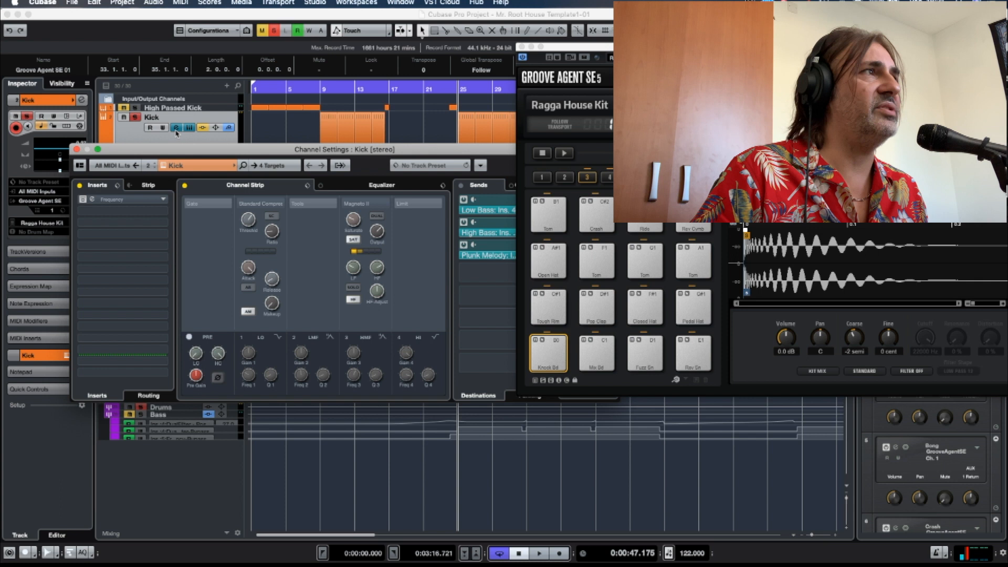
left_click(185, 185)
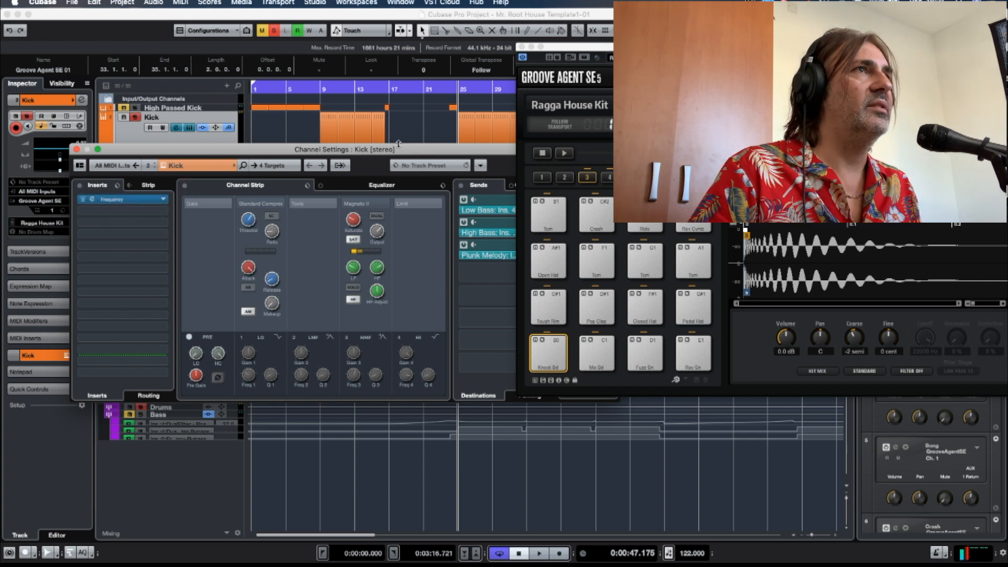
key("space")
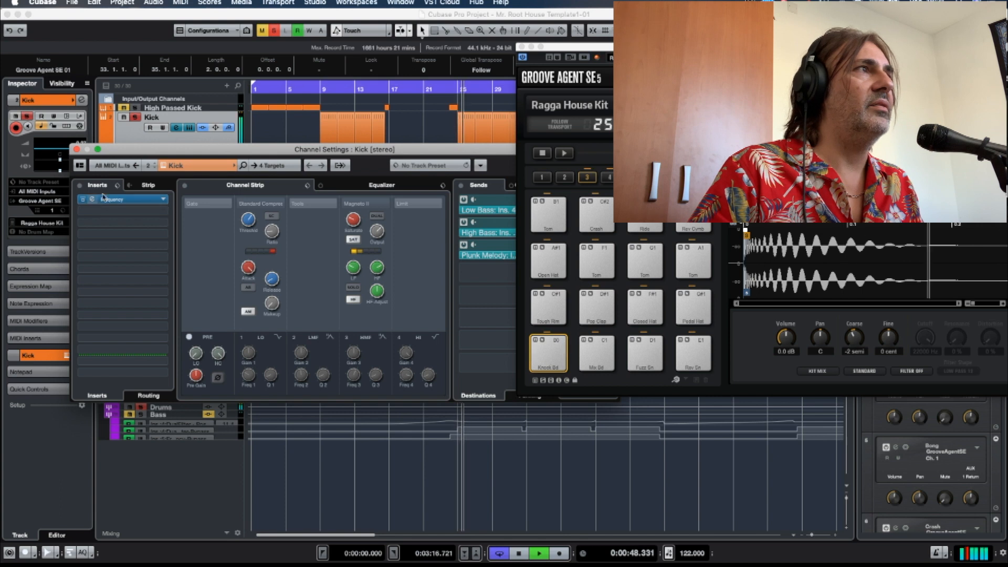
left_click(185, 185)
left_click(79, 186)
key("space")
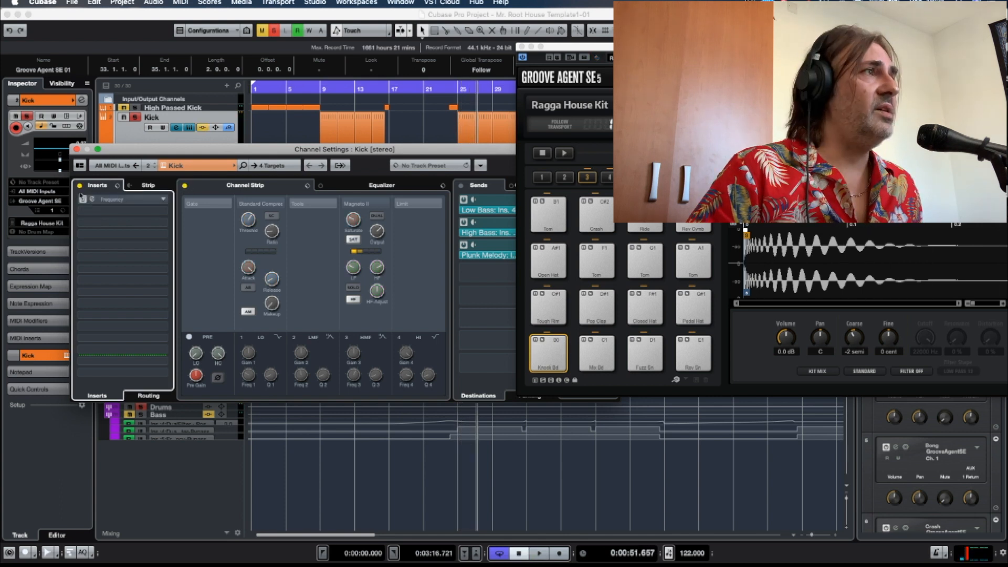
Open the Kick's Frequency EQ insert, reactivate it during playback to compare the sound, and close its window.
left_click(92, 201)
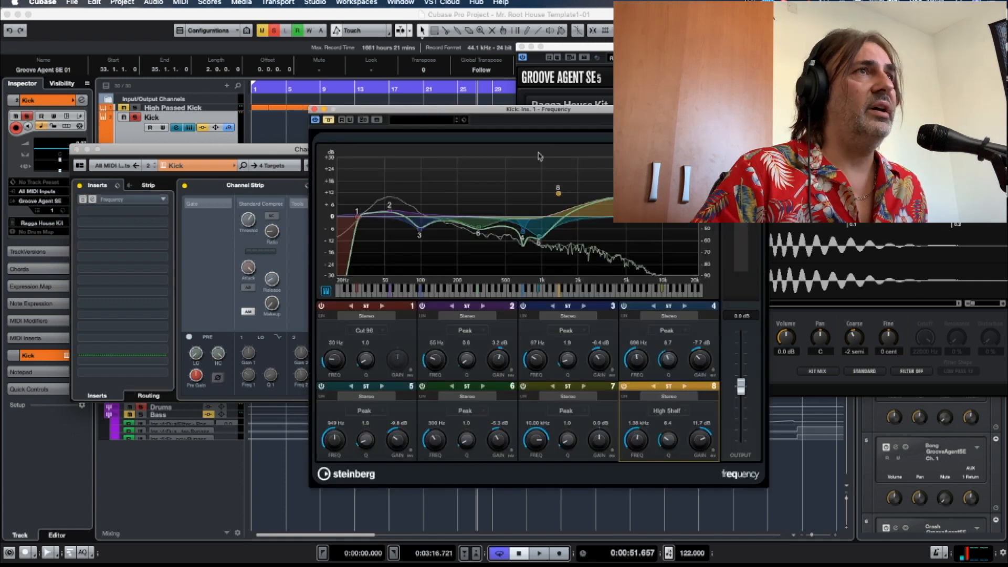
left_click_drag(546, 113, 430, 106)
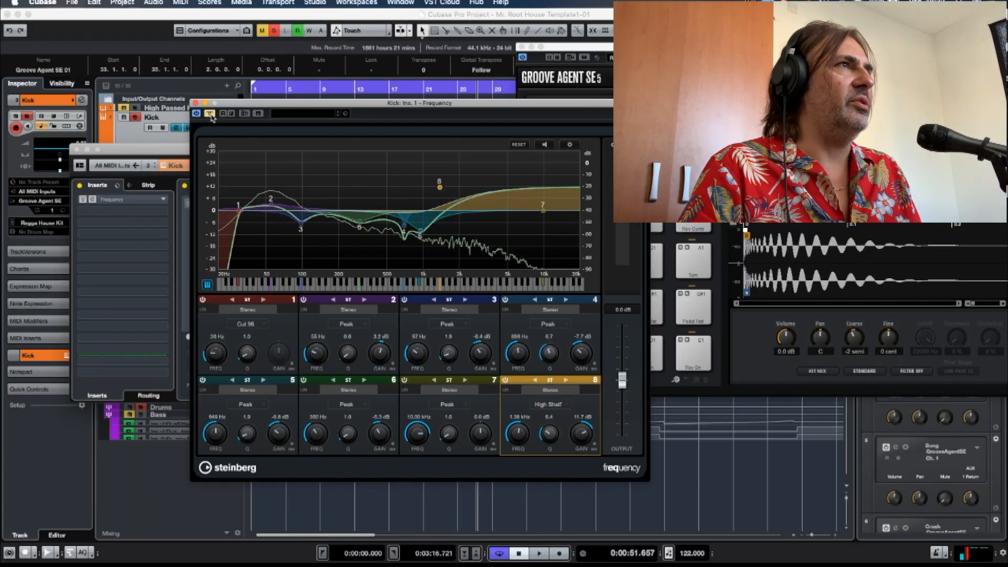
left_click_drag(340, 99, 332, 131)
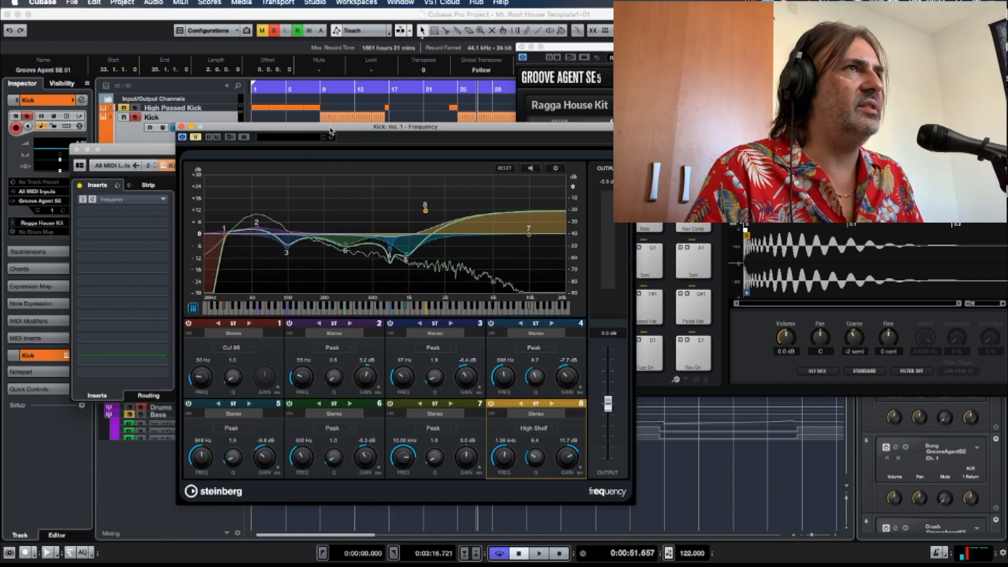
key("space")
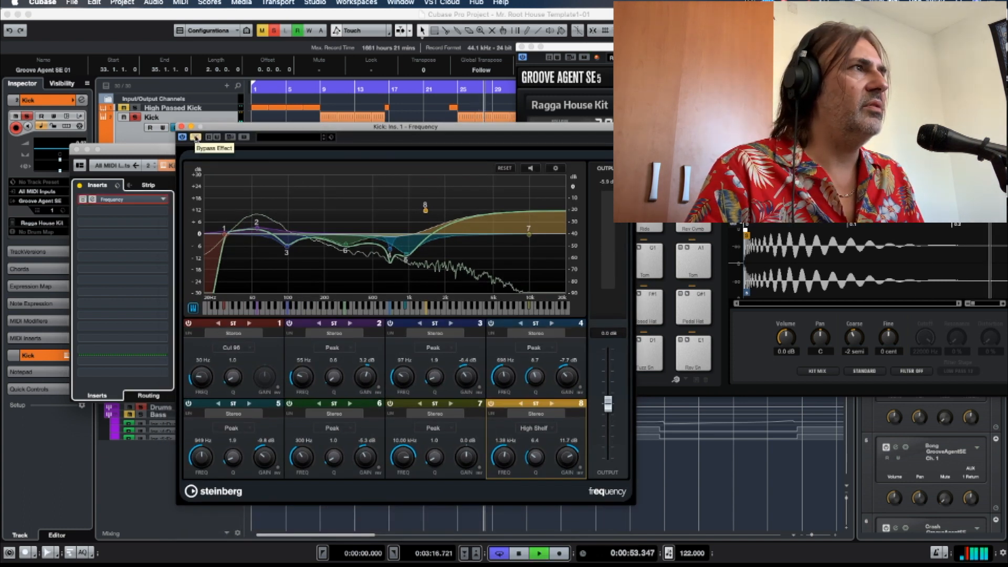
left_click(195, 137)
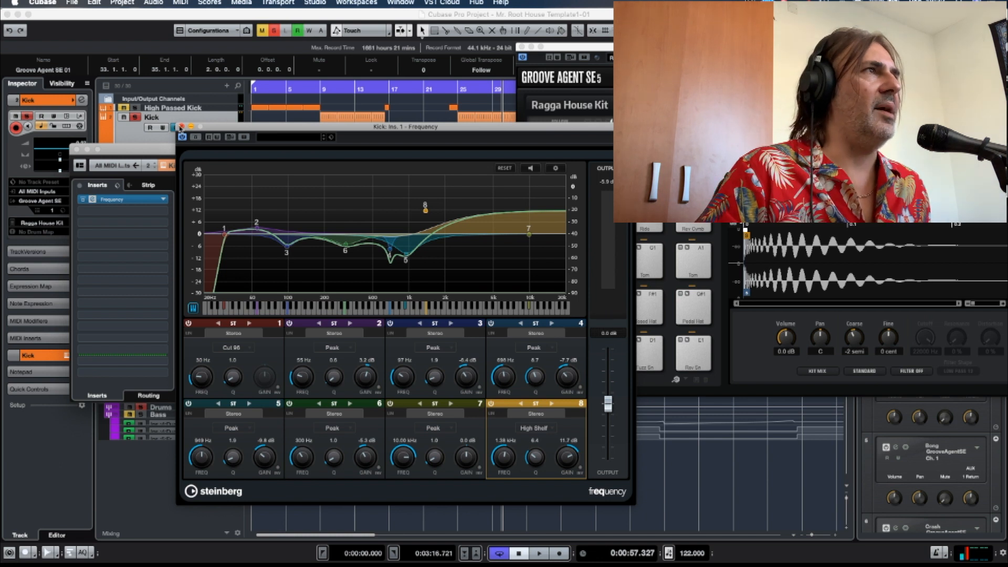
left_click(181, 127)
left_click(242, 203)
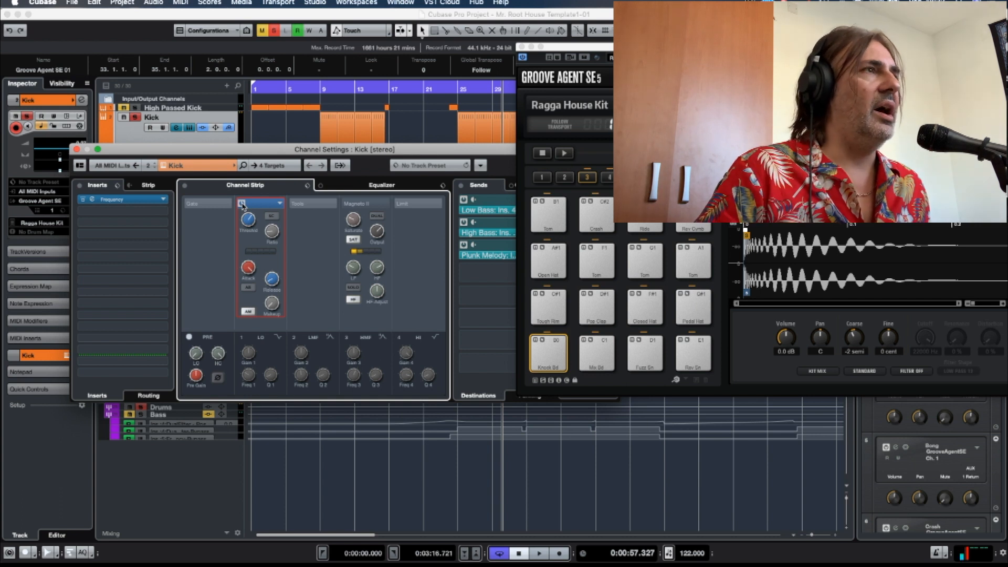
left_click_drag(317, 151, 249, 132)
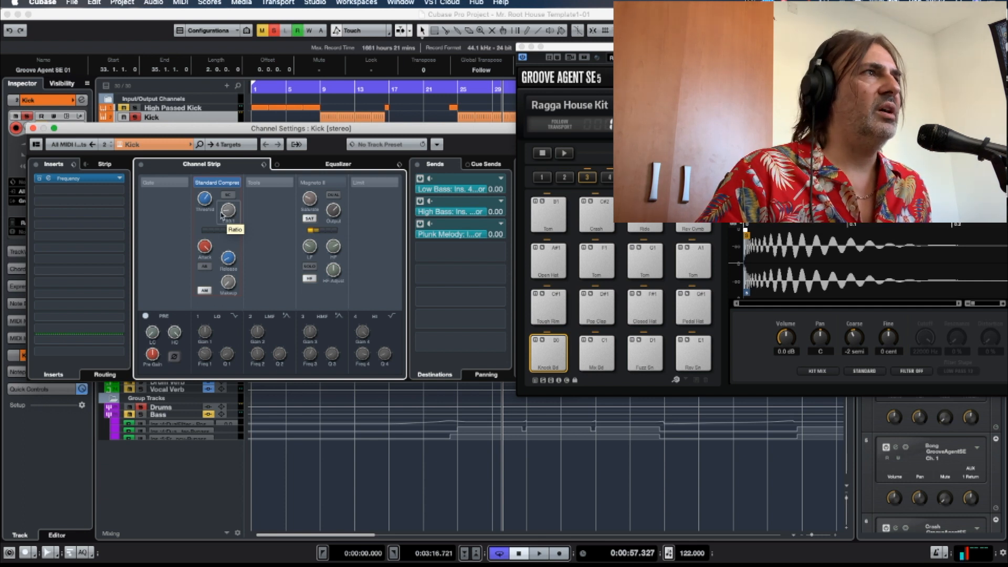
left_click(461, 90)
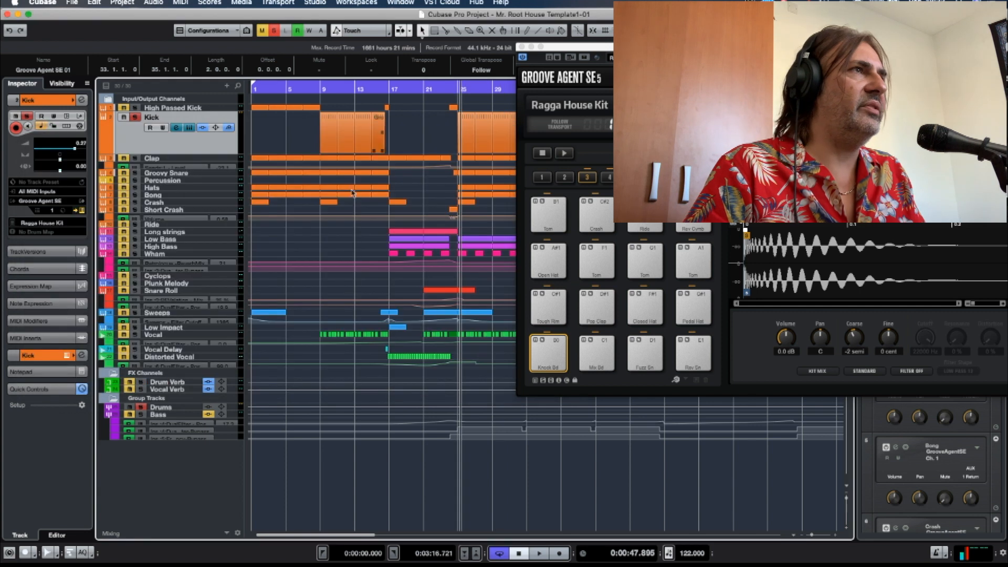
left_click(182, 129)
key("space")
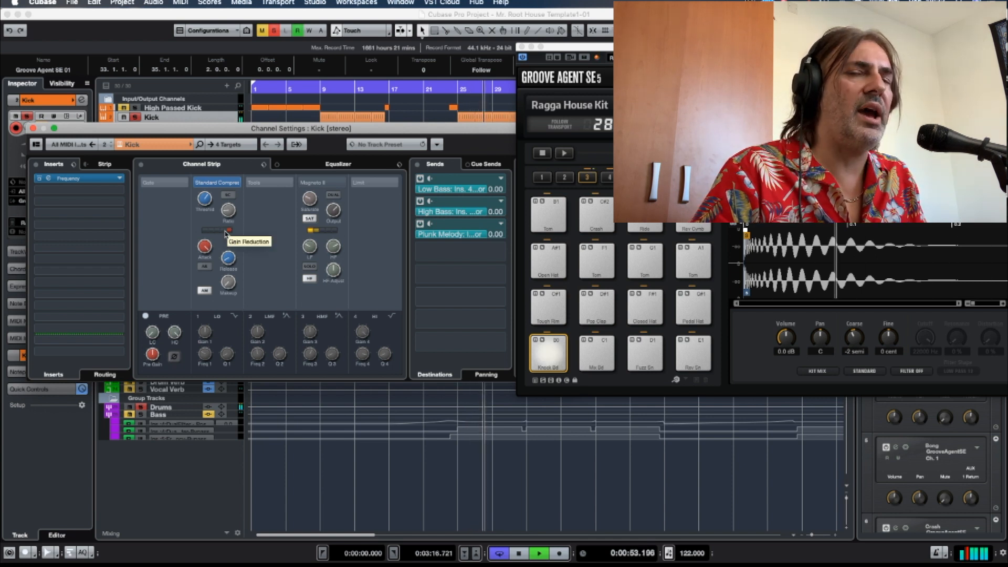
key("space")
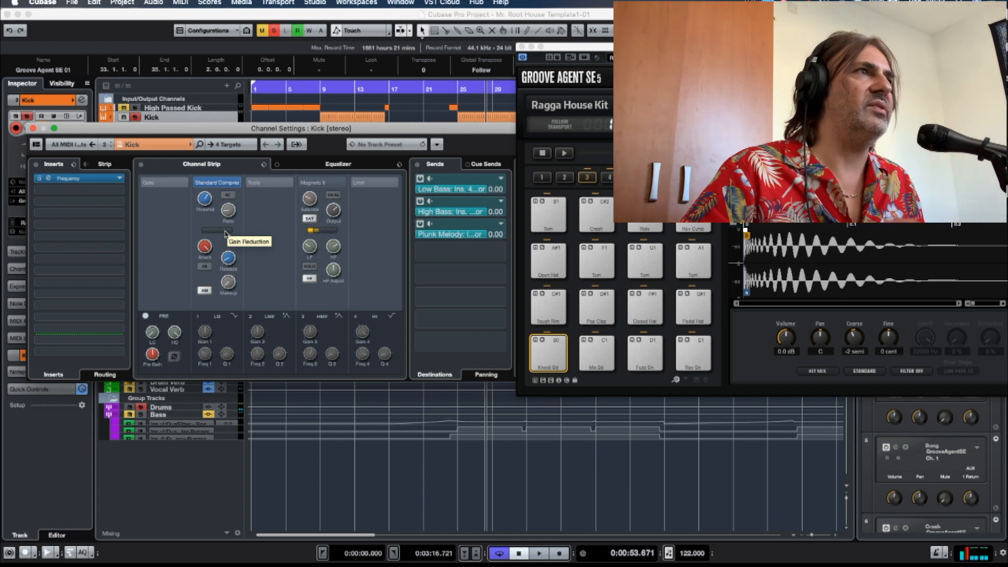
left_click(303, 183)
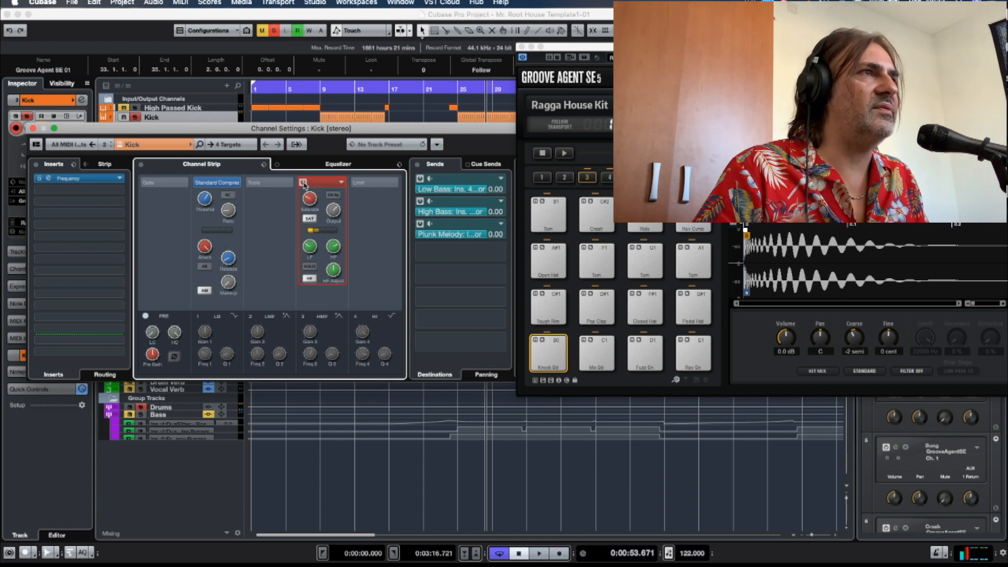
left_click(304, 183)
left_click(304, 182)
left_click(33, 129)
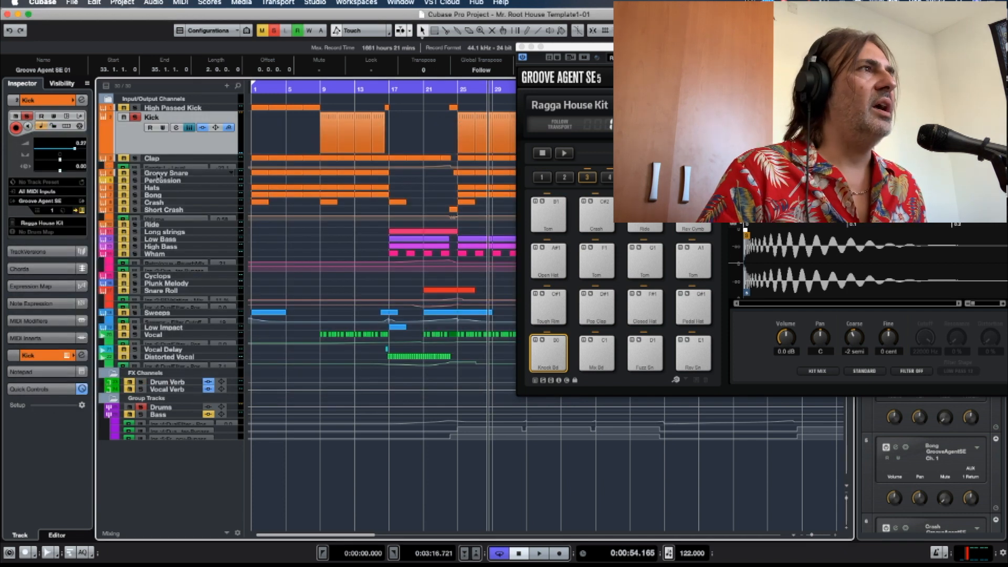
Solo the Groovy Snare and Clap tracks together with the Kick.
left_click(135, 173)
left_click(135, 158)
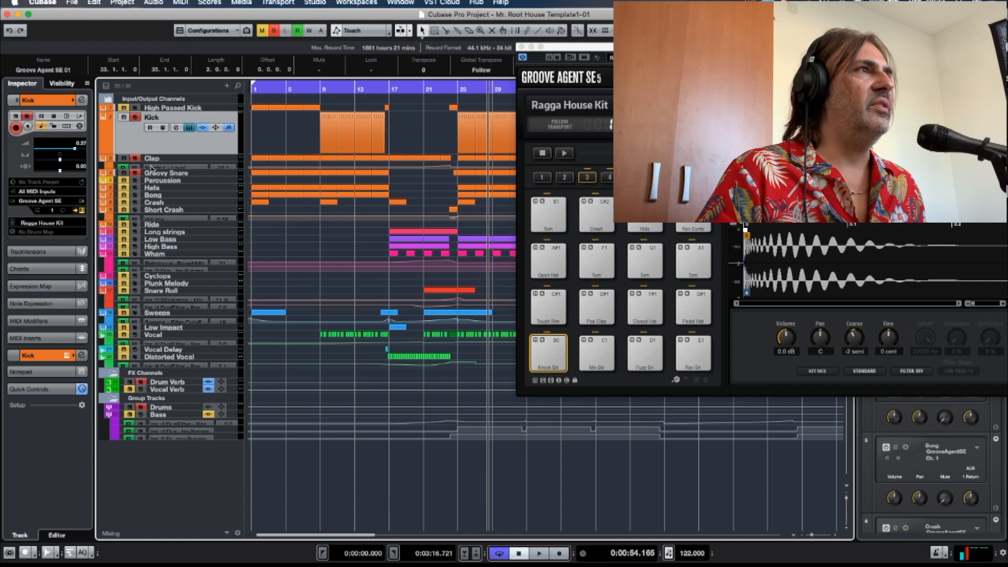
left_click(134, 117)
left_click(135, 159)
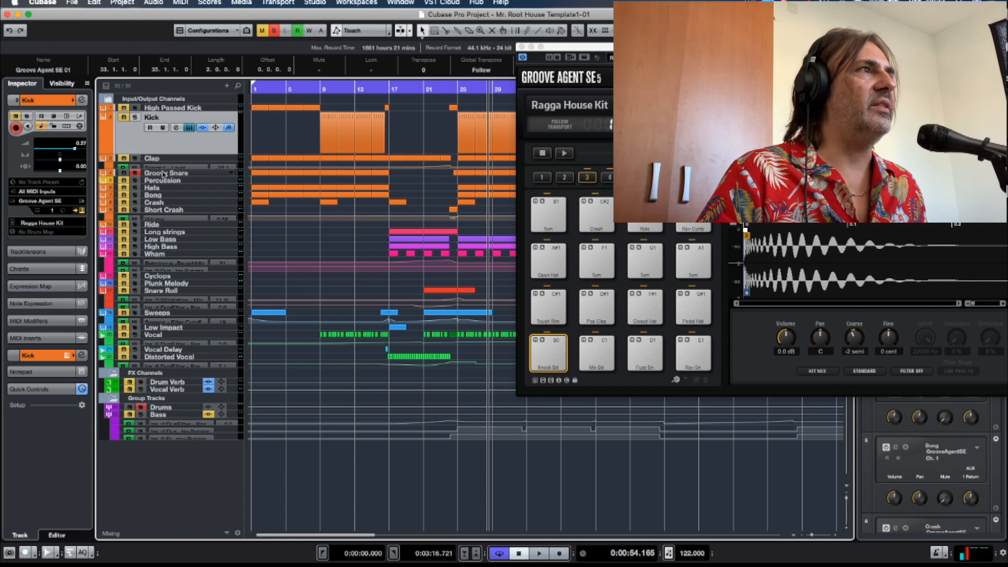
left_click(167, 174)
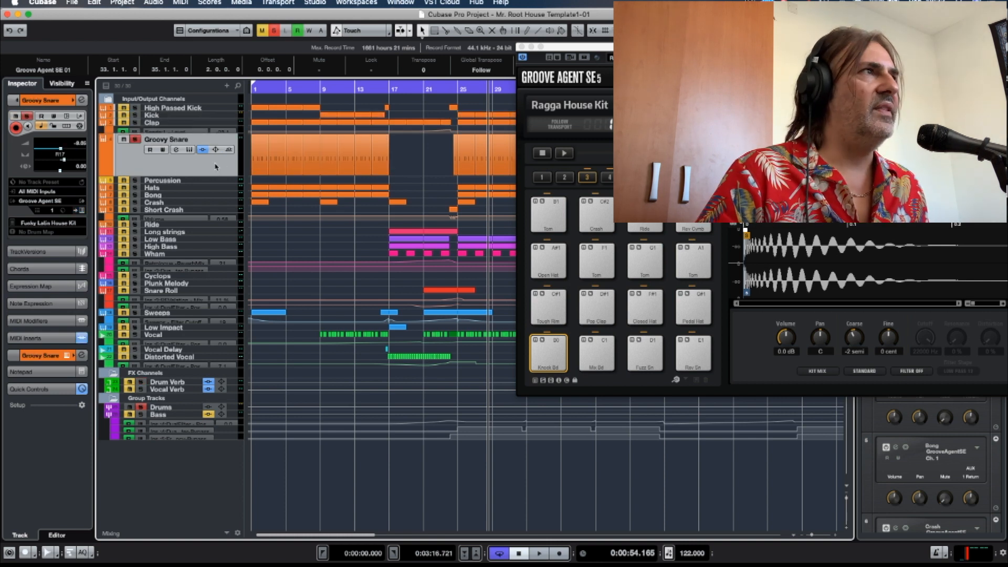
Bypass the Groovy Snare's inserts and channel strip, and set the playback position to bar 25.
left_click(522, 47)
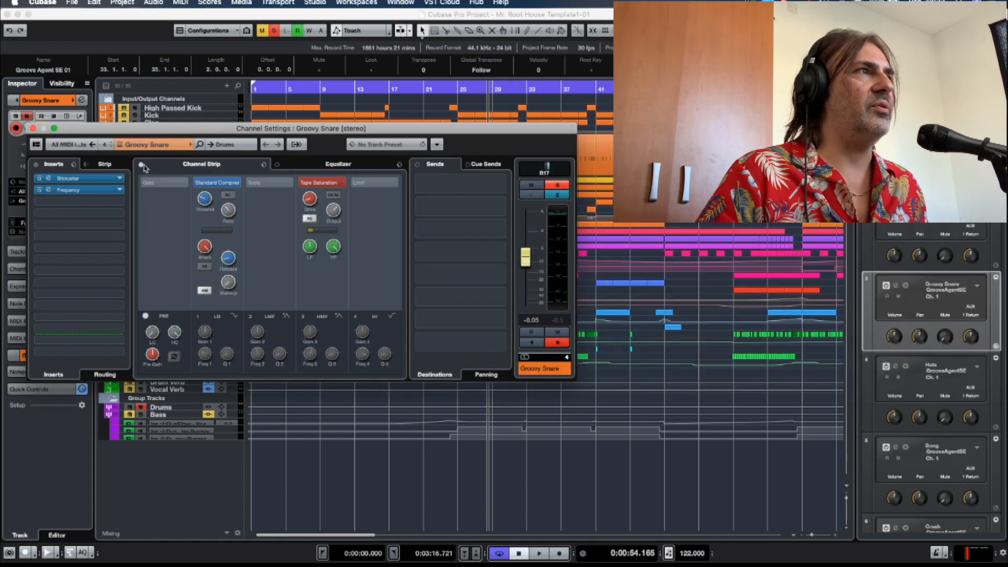
left_click(35, 164)
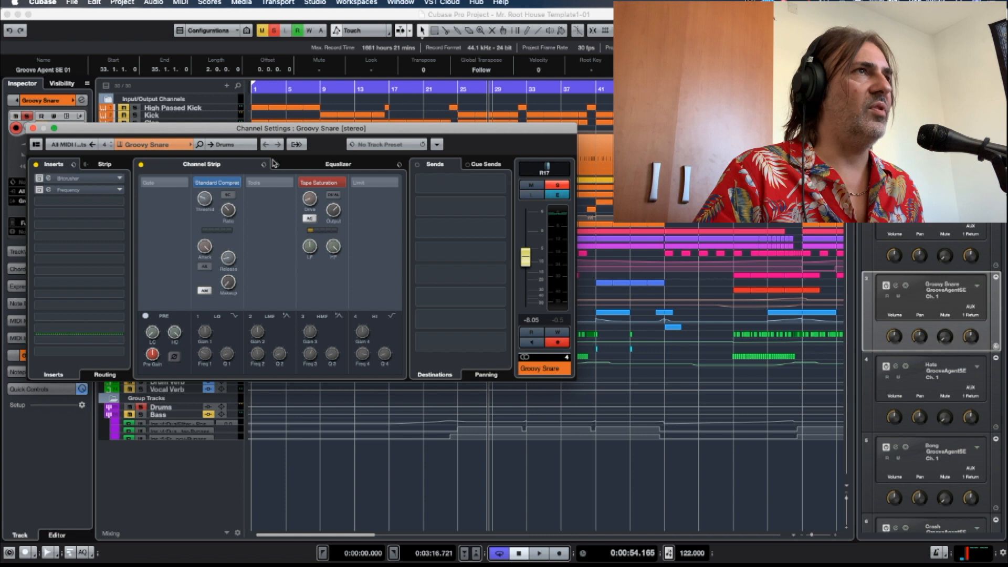
left_click(457, 91)
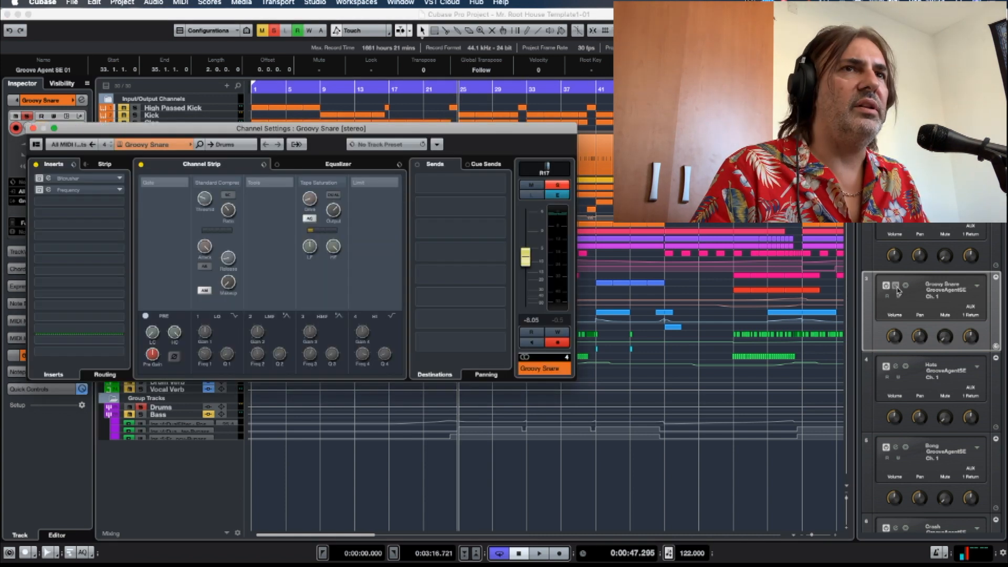
Open the Groovy Snare's Groove Agent SE to view its Funky Latin House Kit snare sample, and close it.
left_click(896, 286)
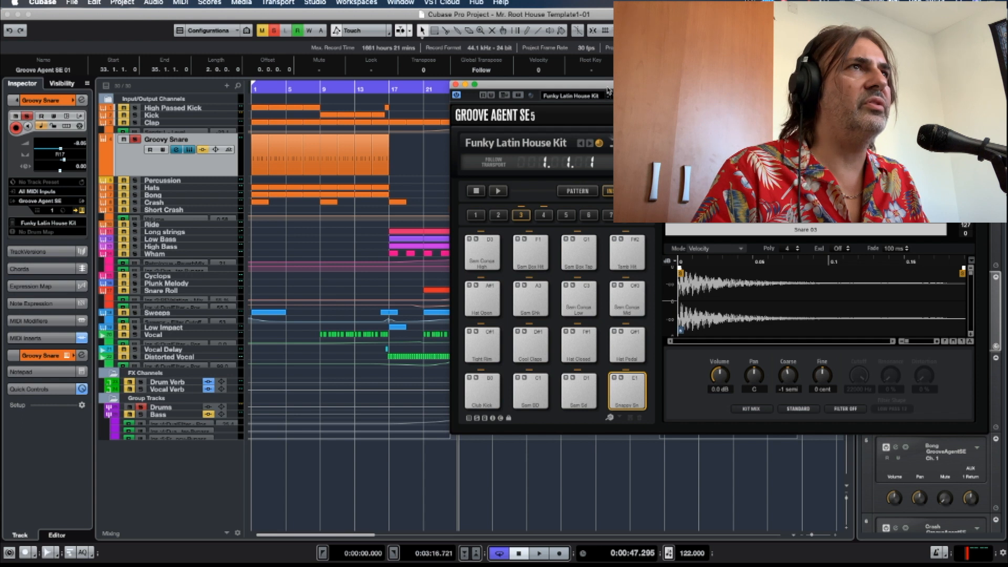
left_click_drag(608, 91, 439, 83)
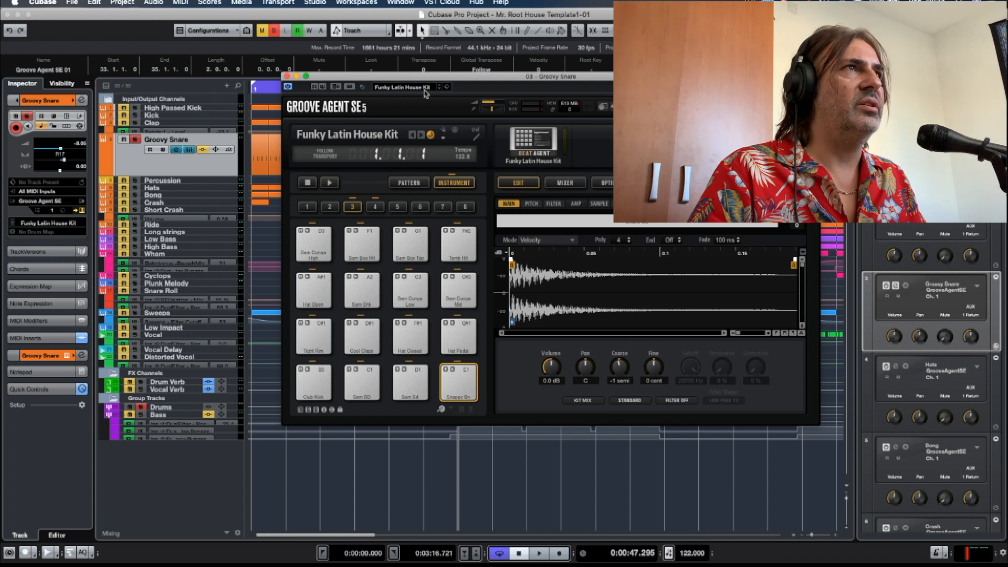
left_click_drag(428, 79, 485, 83)
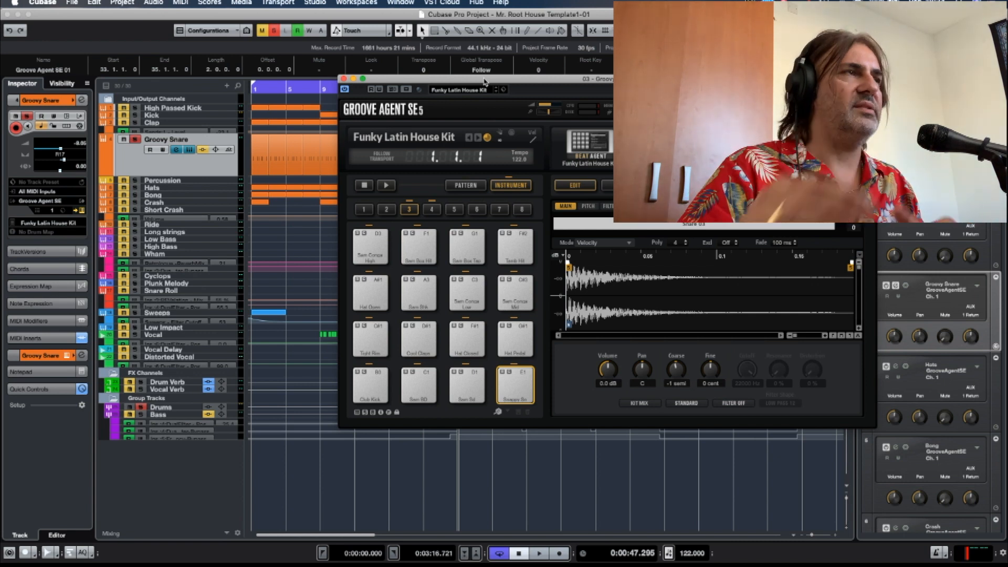
left_click(343, 78)
Reactivate the Groovy Snare's inserts and channel strip during playback to compare the sound, and check the compressor's gain reduction.
left_click(177, 150)
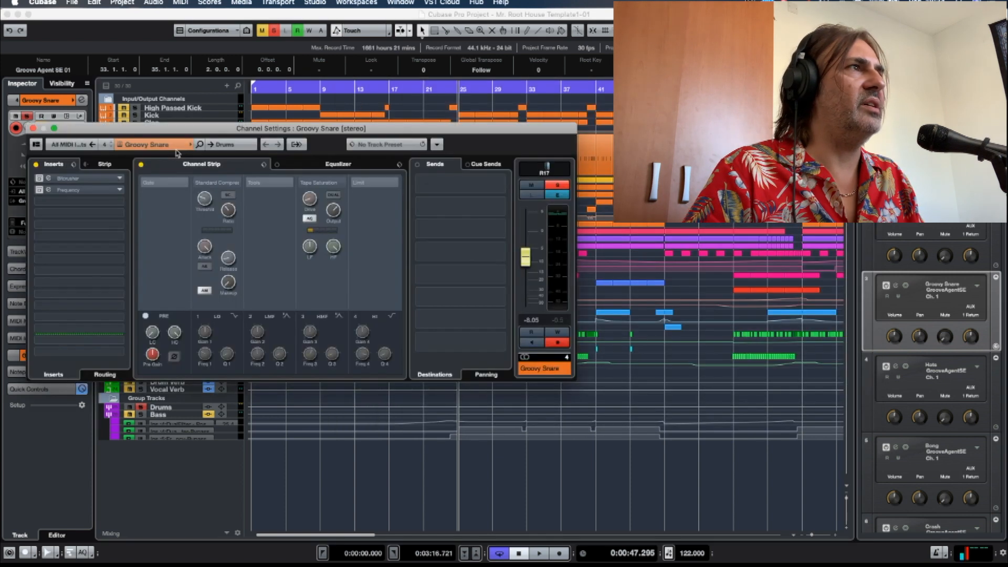
left_click_drag(177, 134, 240, 128)
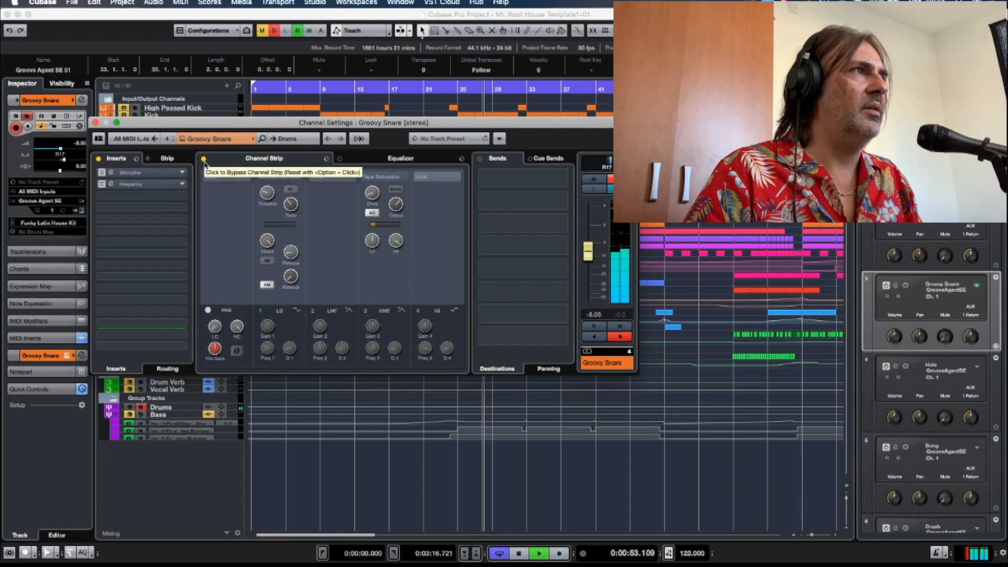
left_click(98, 159)
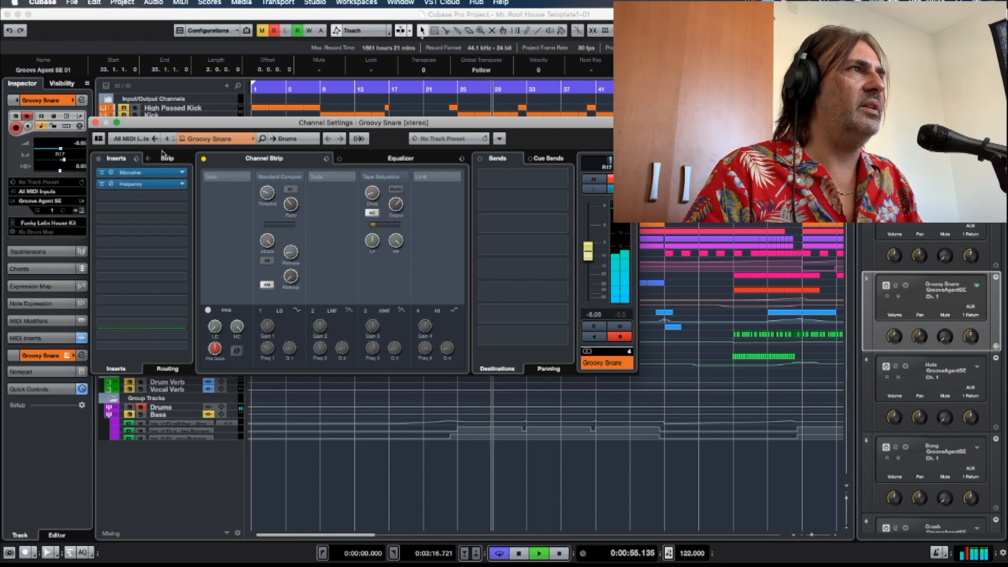
left_click(204, 159)
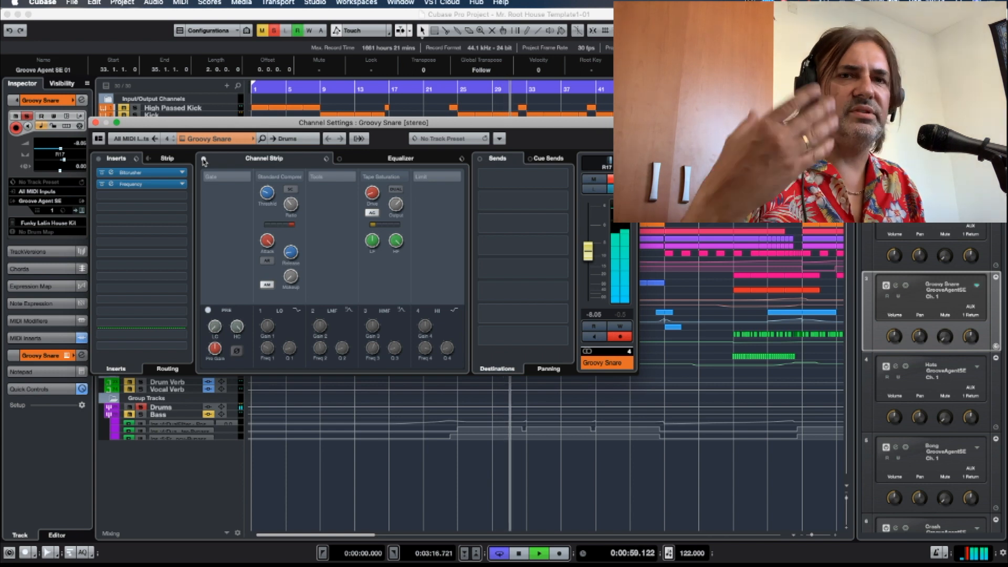
key("space")
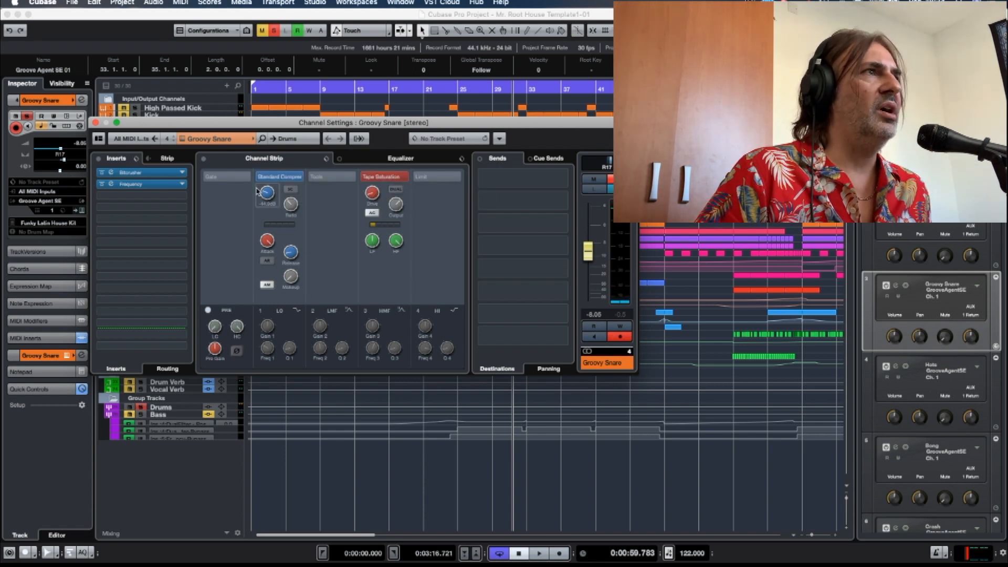
key("space")
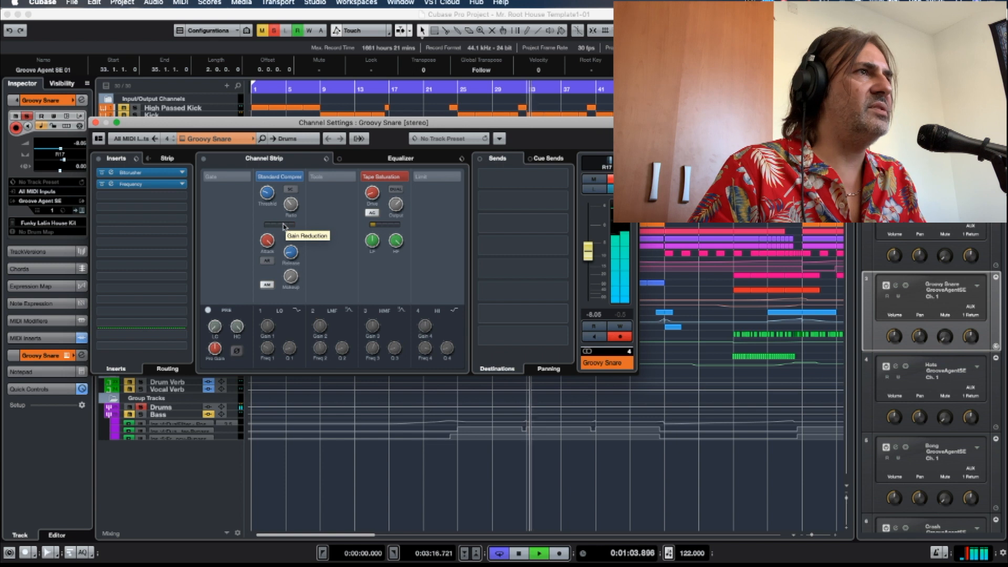
key("space")
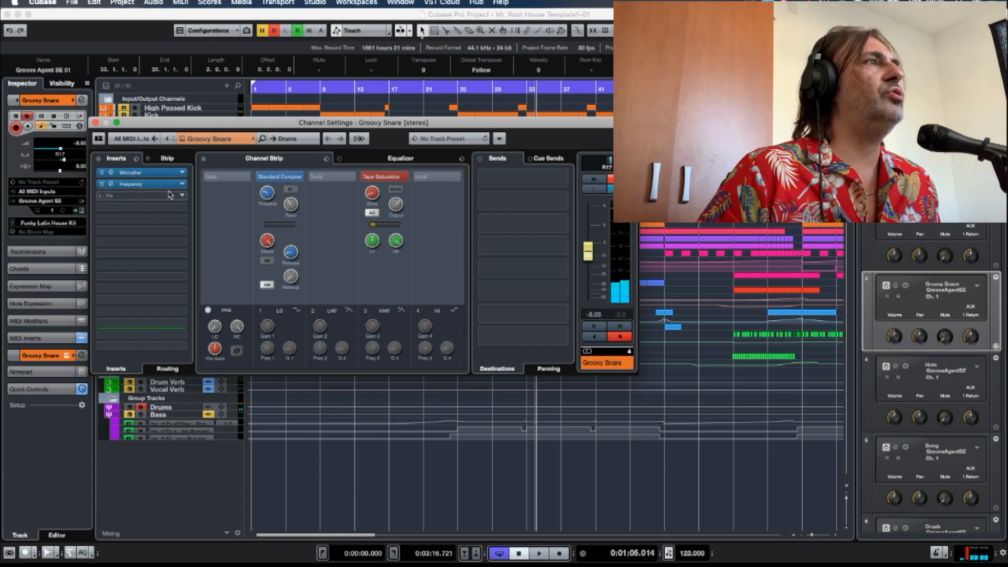
Bypass the Groovy Snare's Frequency insert and play from bar 26, comparing the sound with Bitcrusher bypassed and active.
left_click(101, 184)
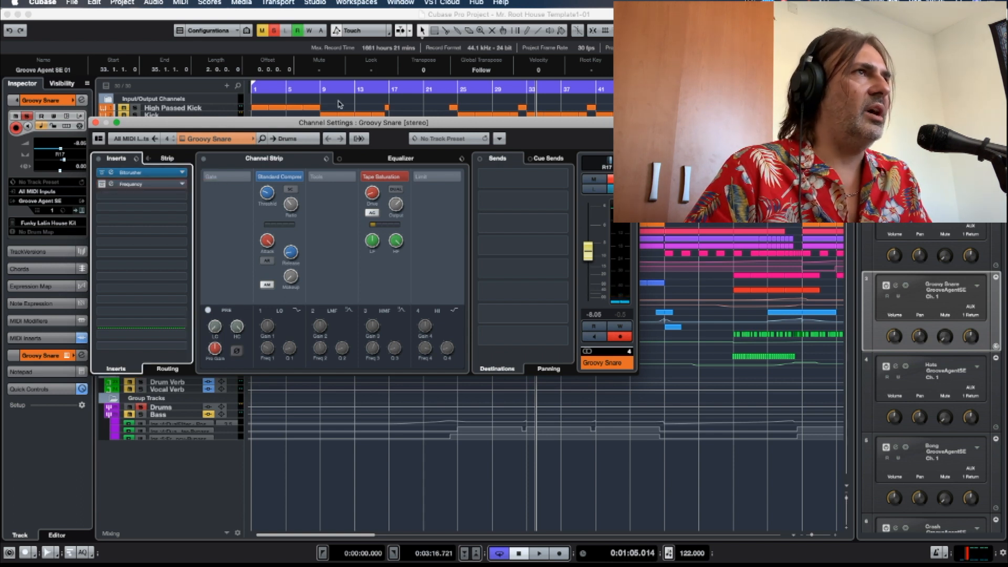
left_click(467, 88)
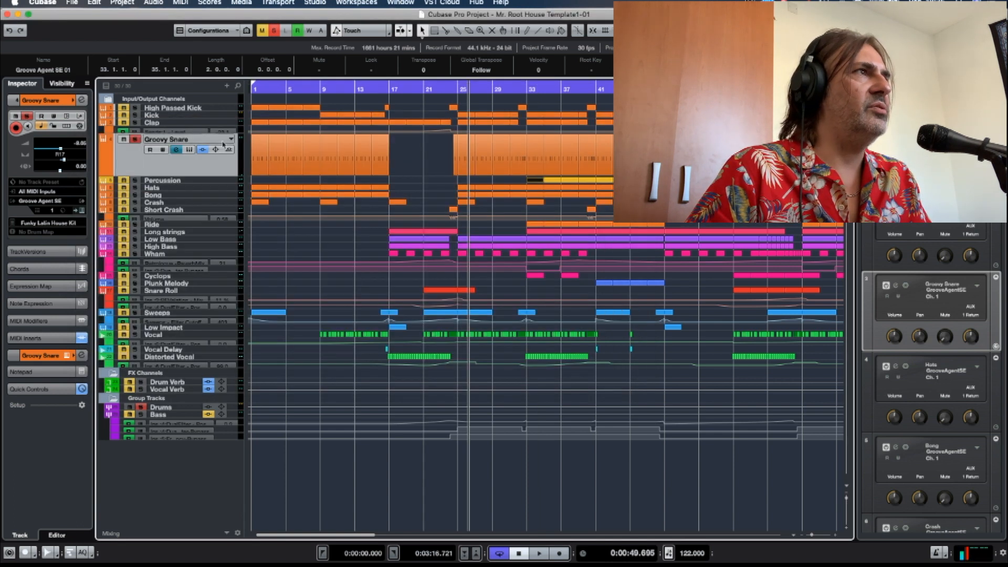
left_click(176, 150)
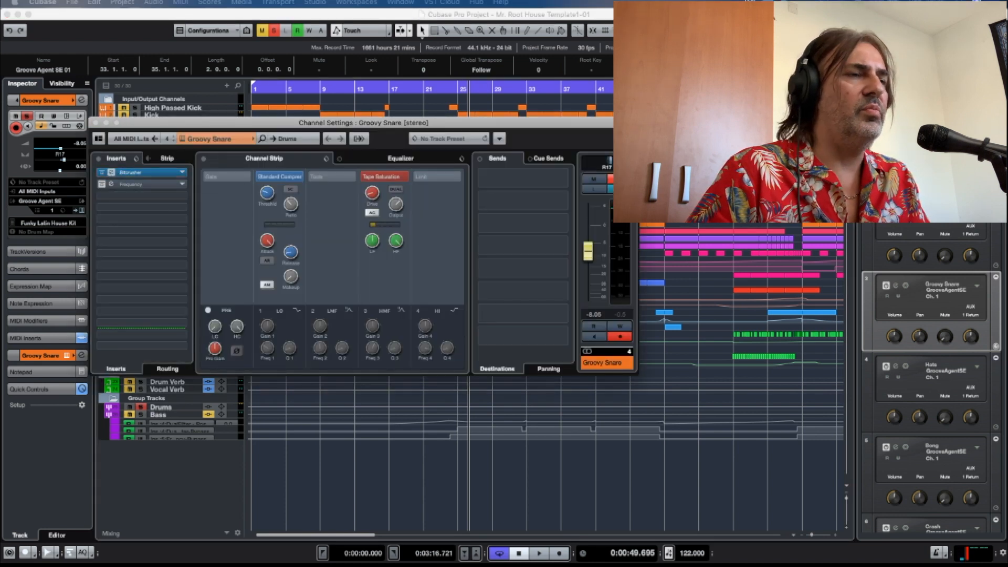
left_click_drag(296, 127, 384, 137)
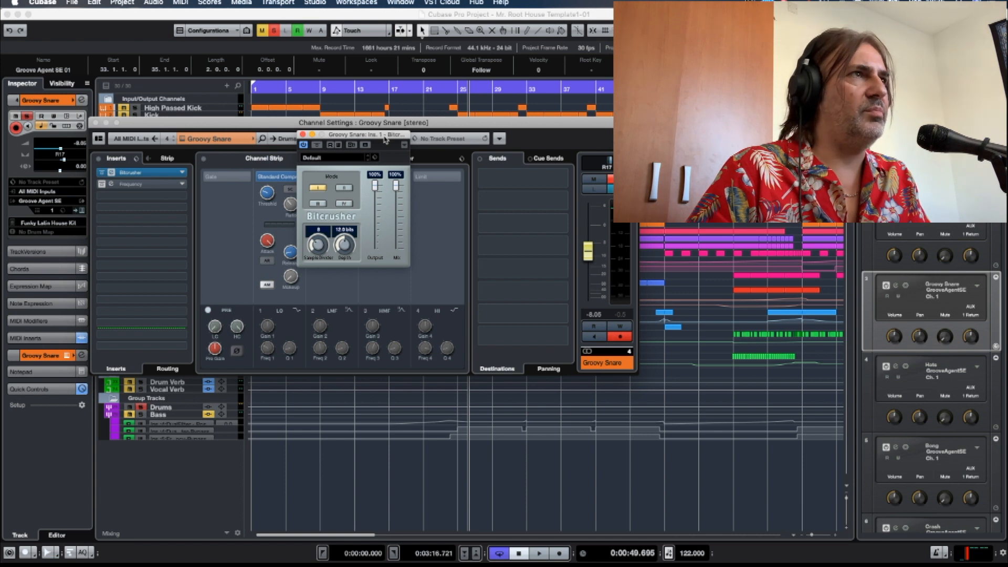
left_click(316, 146)
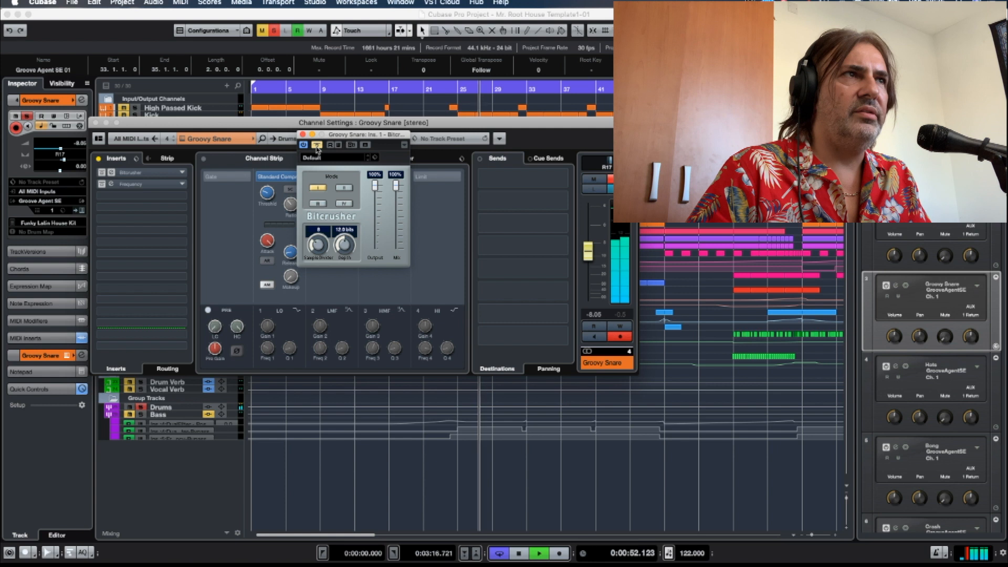
left_click(317, 146)
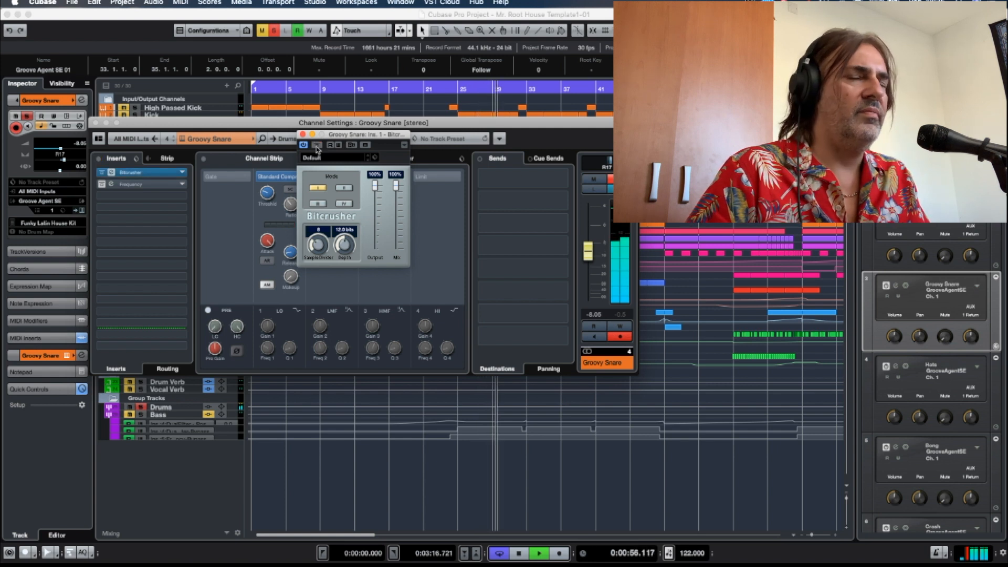
key("space")
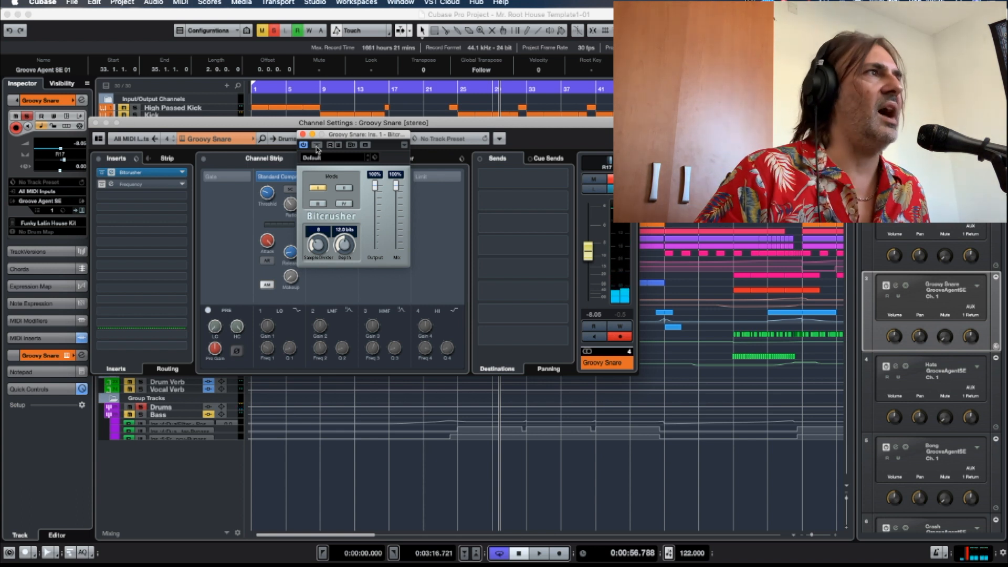
Reactivate the Groovy Snare's Frequency insert and open its window beside the Bitcrusher window.
left_click(108, 185)
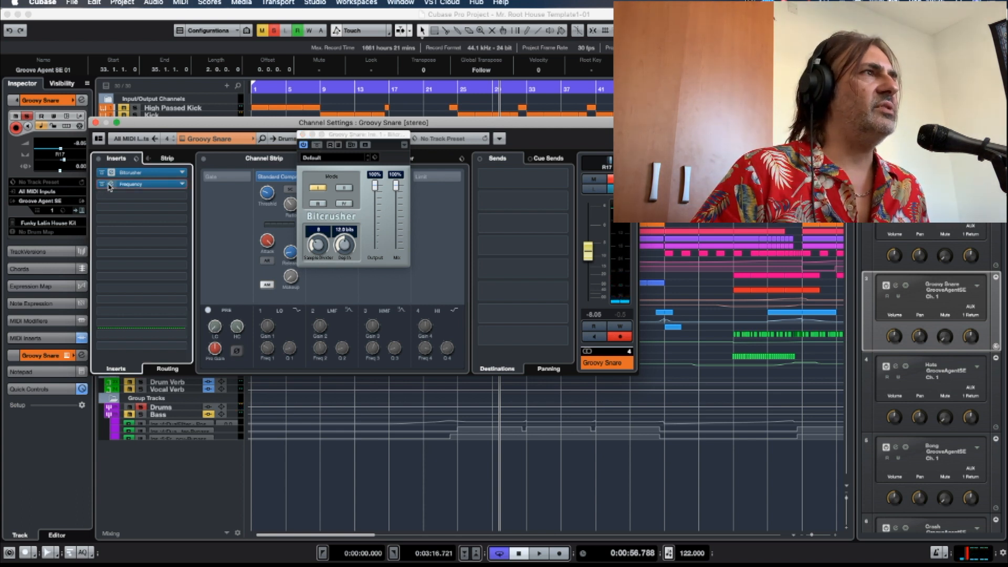
left_click(109, 184)
left_click_drag(555, 131, 367, 117)
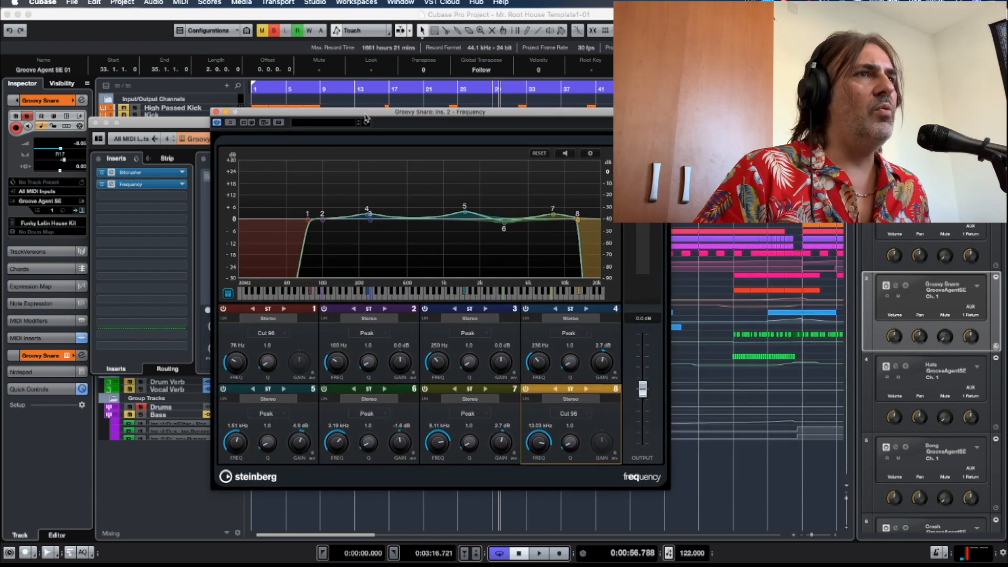
left_click_drag(313, 115, 479, 117)
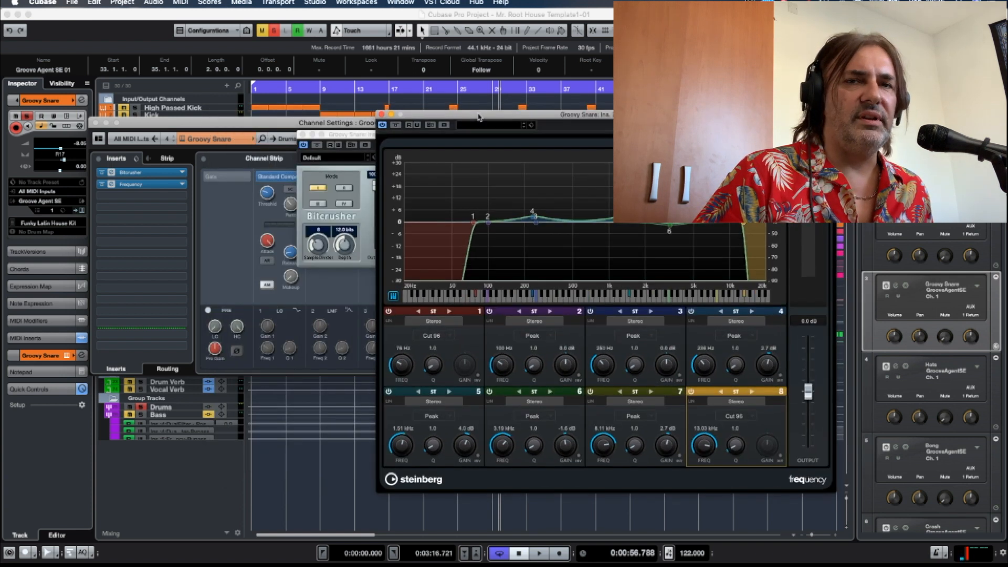
left_click(298, 125)
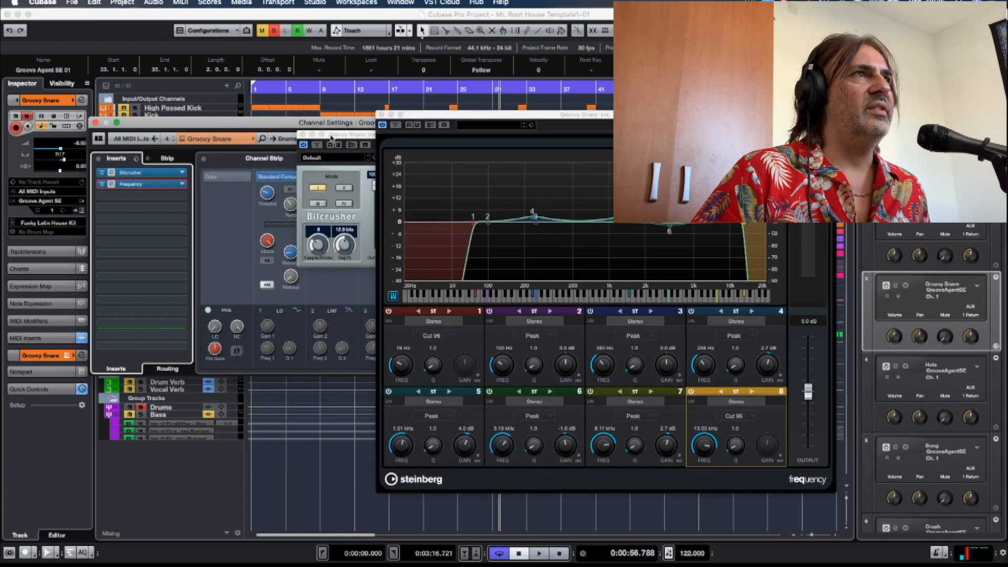
left_click_drag(410, 114, 439, 117)
left_click_drag(351, 125, 292, 59)
left_click(326, 93)
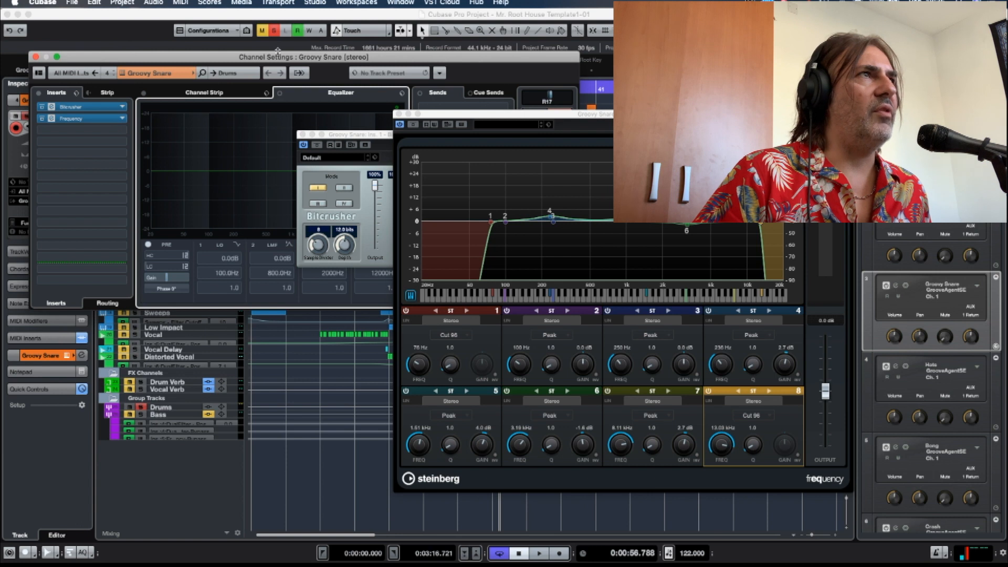
left_click_drag(282, 62, 188, 41)
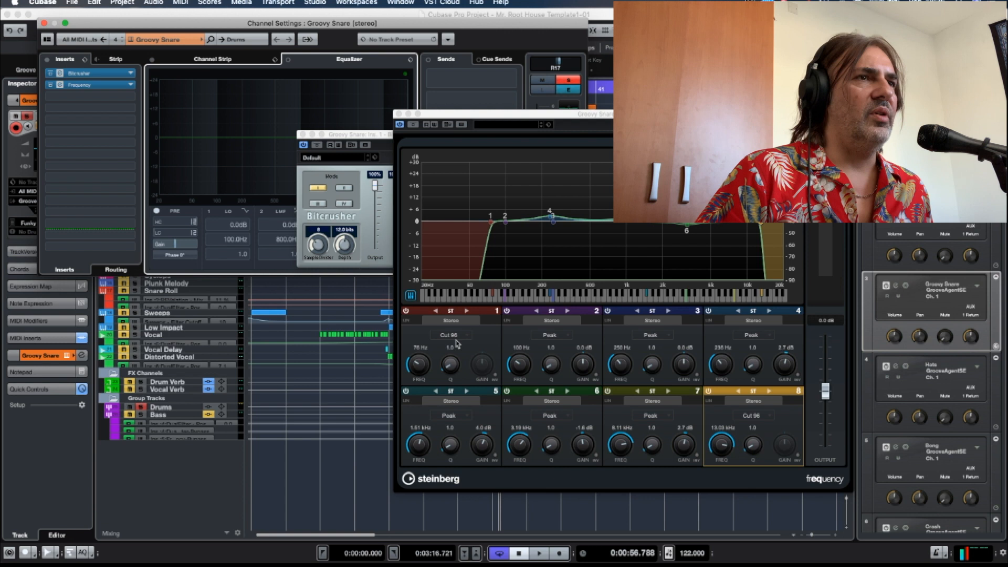
View the filter types available for band 2 of the Frequency EQ.
left_click(569, 339)
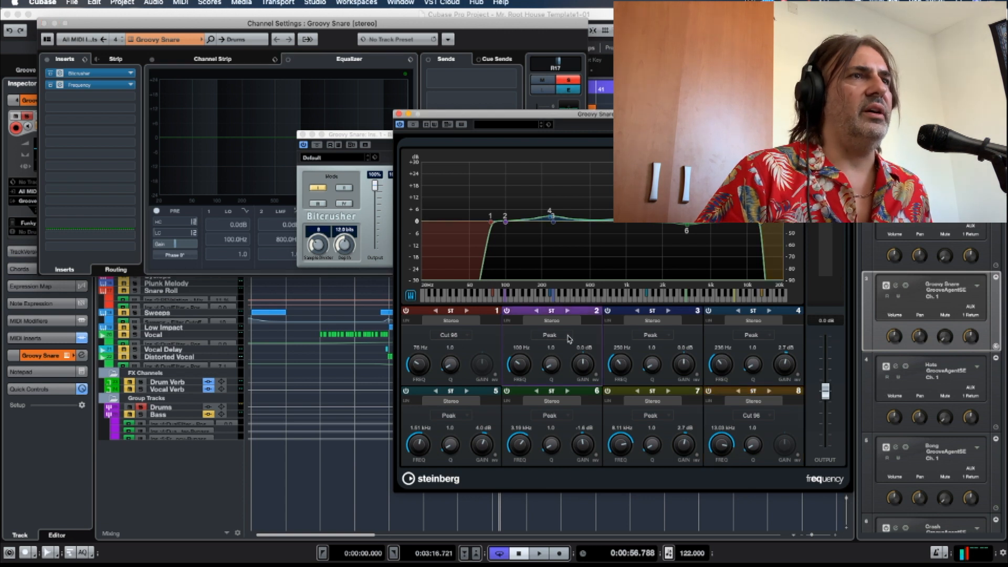
left_click(568, 336)
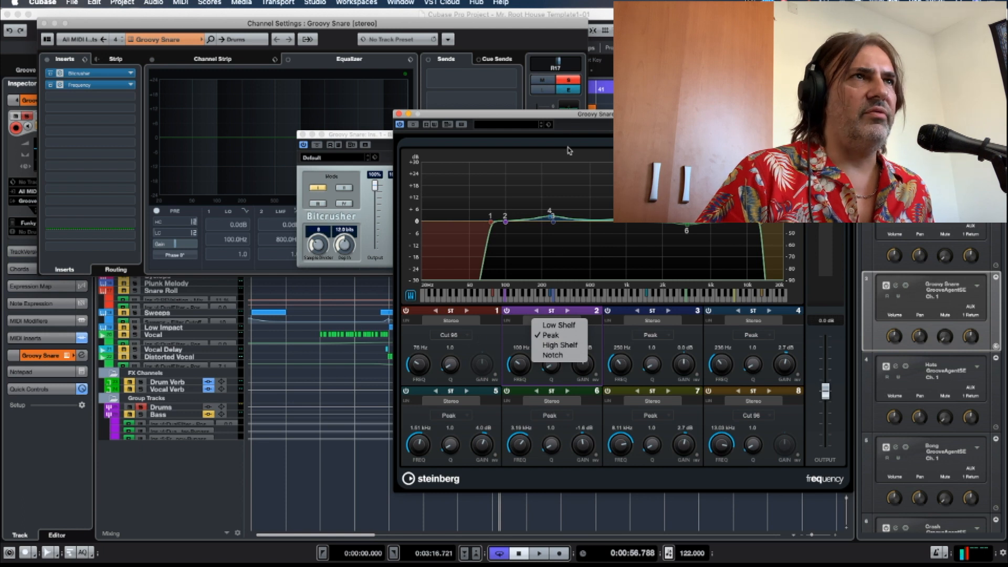
left_click(573, 116)
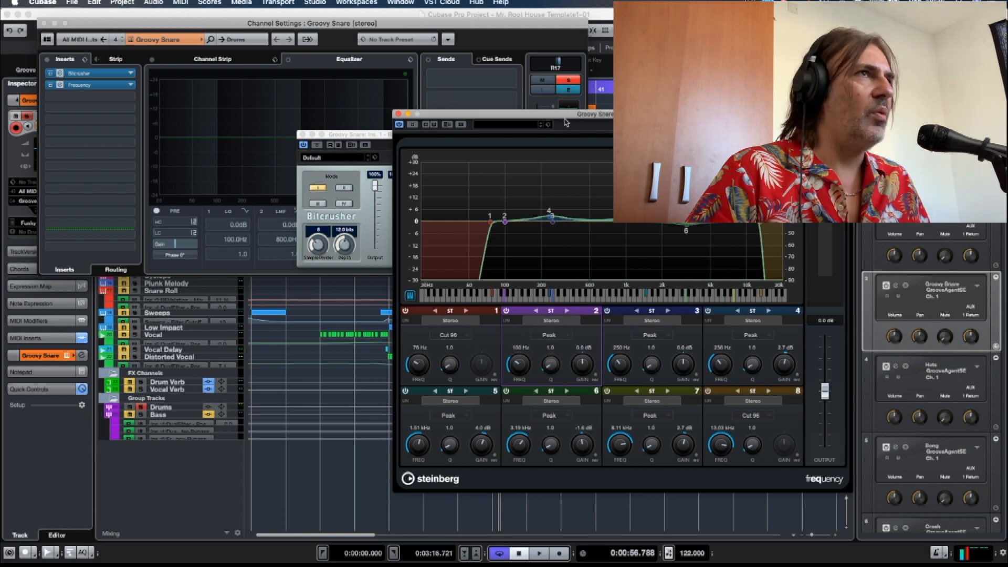
Play the Groovy Snare to watch its spectrum in Frequency, and switch off band 8, the Cut 96 filter.
left_click_drag(538, 116, 457, 111)
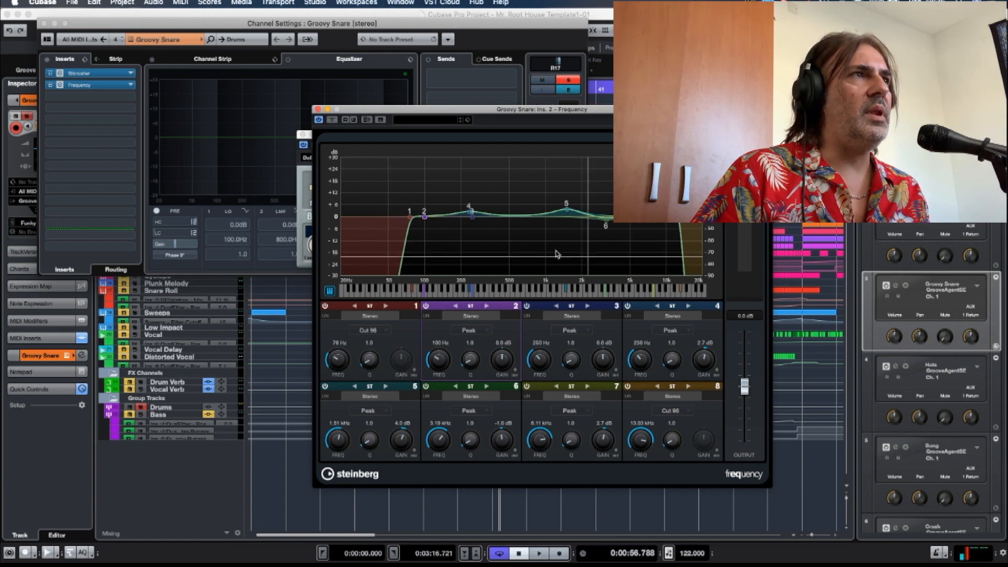
left_click_drag(414, 112, 451, 110)
key("space")
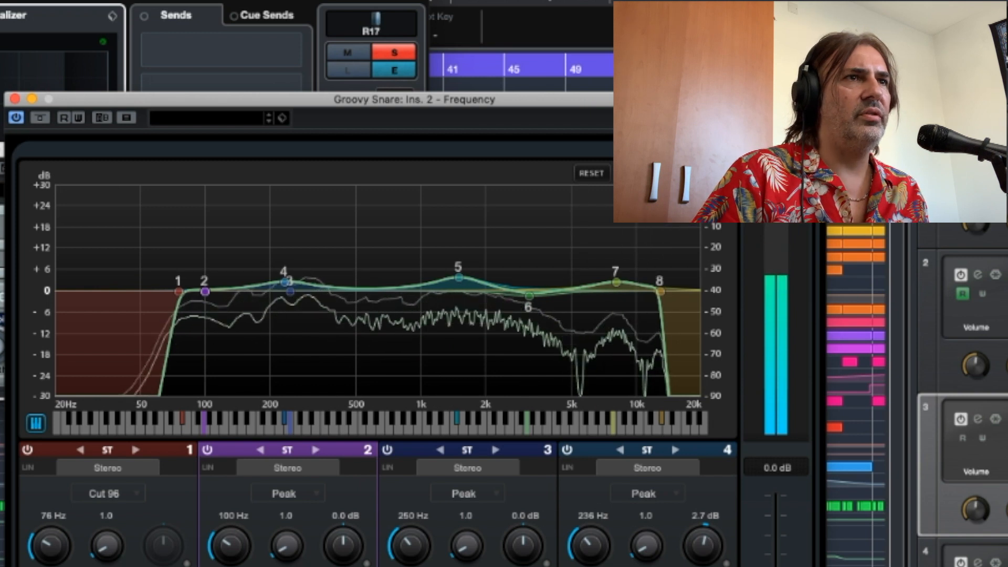
left_click(567, 566)
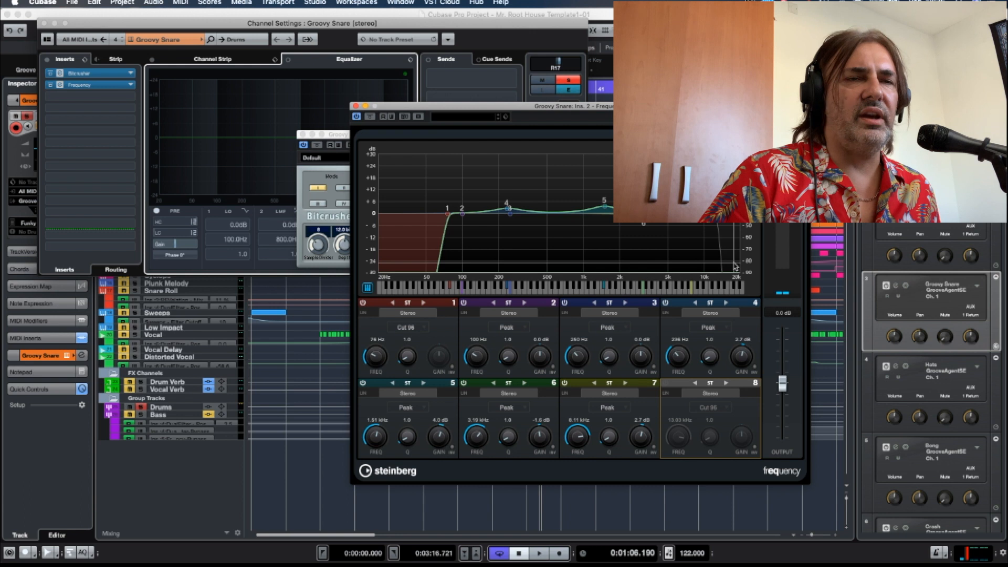
left_click_drag(344, 134, 303, 143)
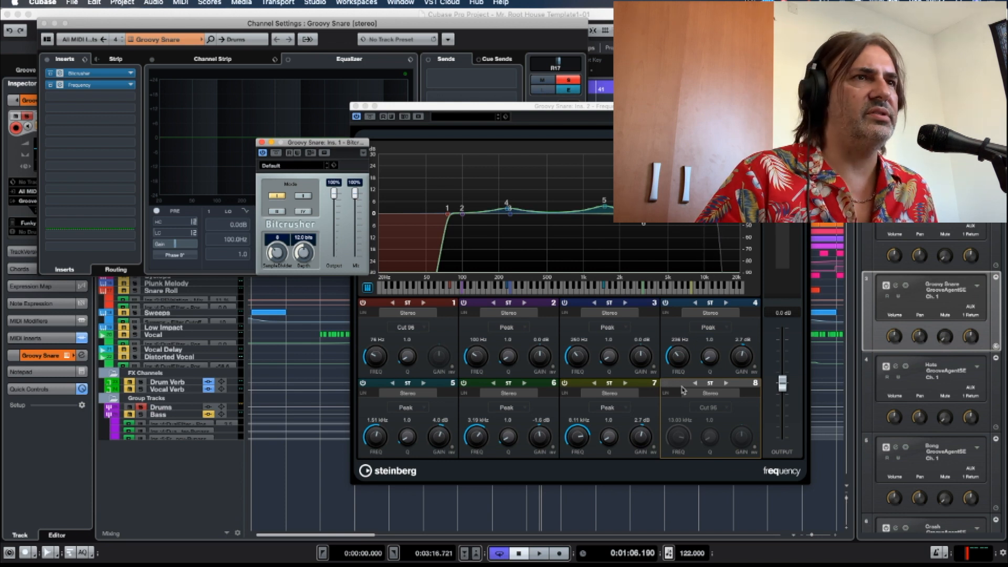
Switch band 8 of the Frequency EQ back on and close the Groovy Snare's Frequency, Bitcrusher and channel settings windows.
left_click(666, 384)
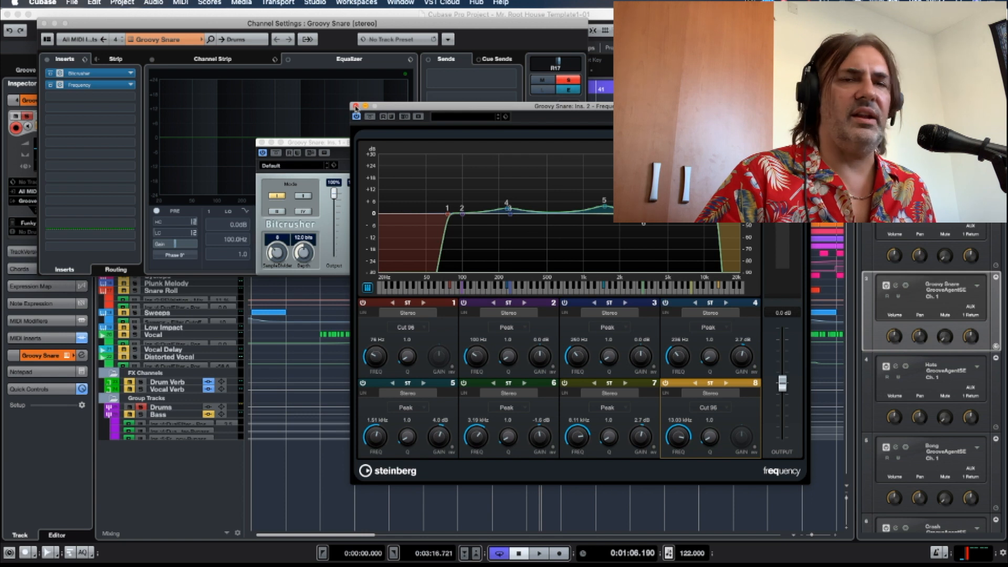
left_click(356, 106)
left_click(261, 142)
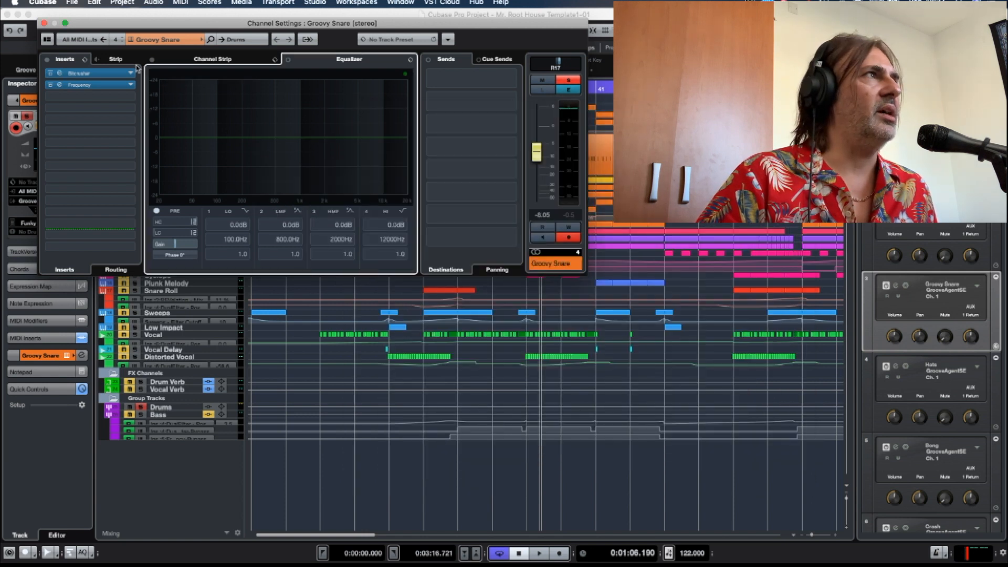
left_click(43, 23)
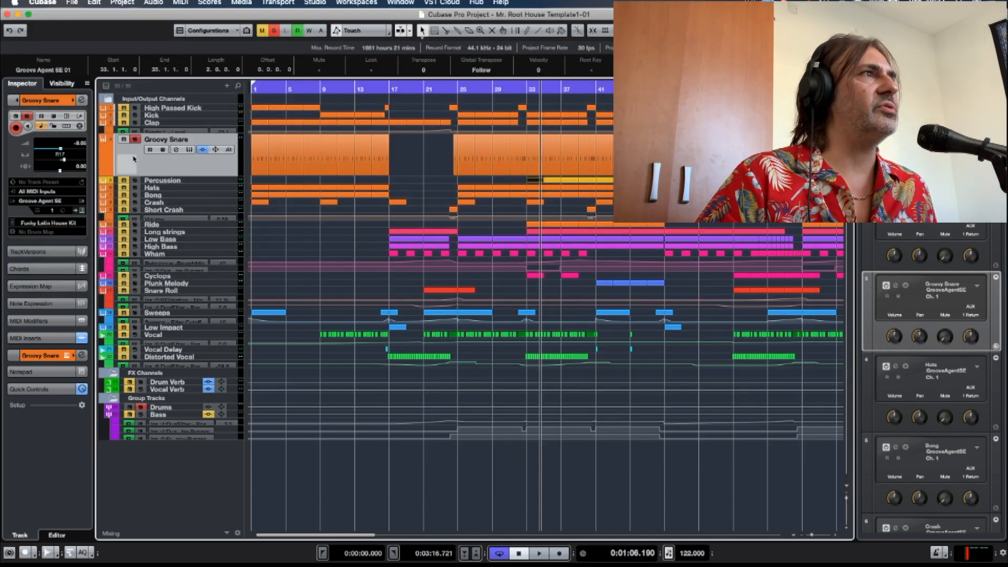
View the Clap track's channel settings, and open its Groove Agent SE instrument to examine the clap sample.
left_click(133, 124)
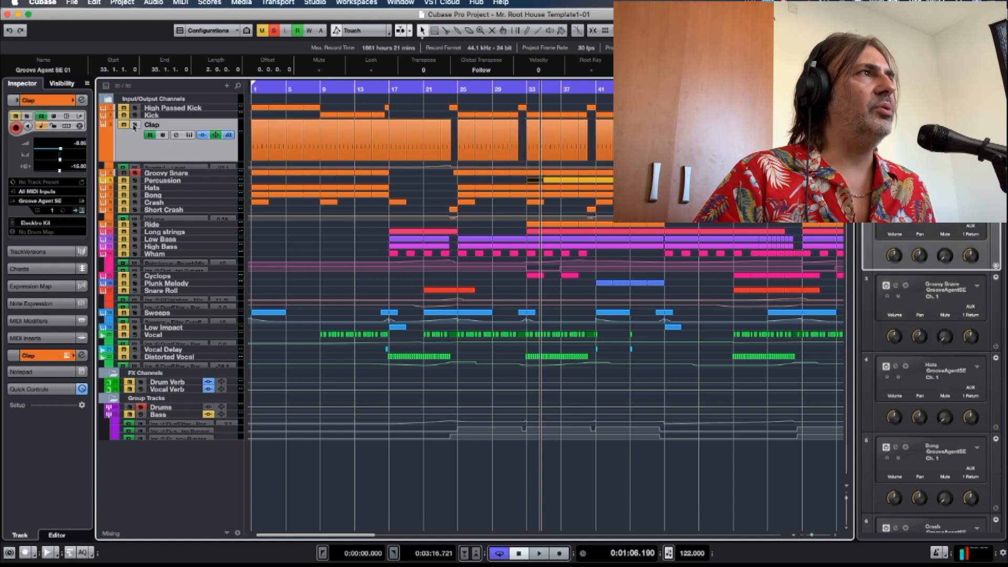
left_click(177, 136)
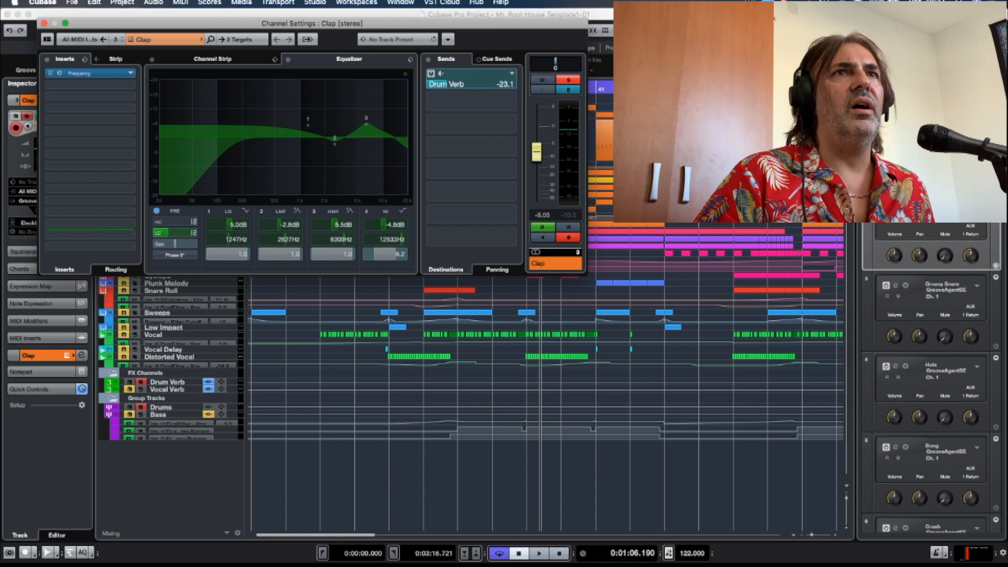
left_click(44, 23)
left_click(189, 135)
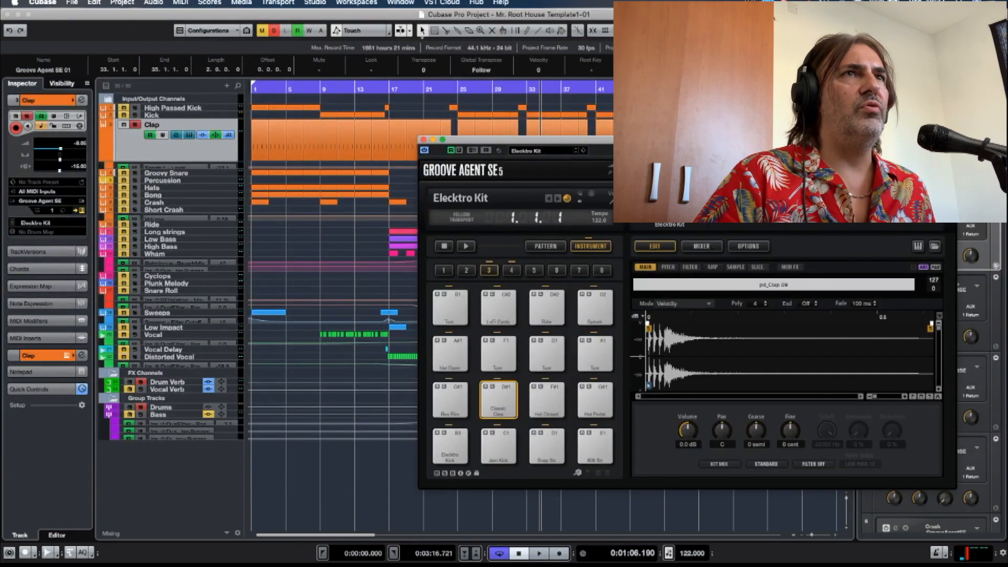
left_click_drag(692, 147, 602, 121)
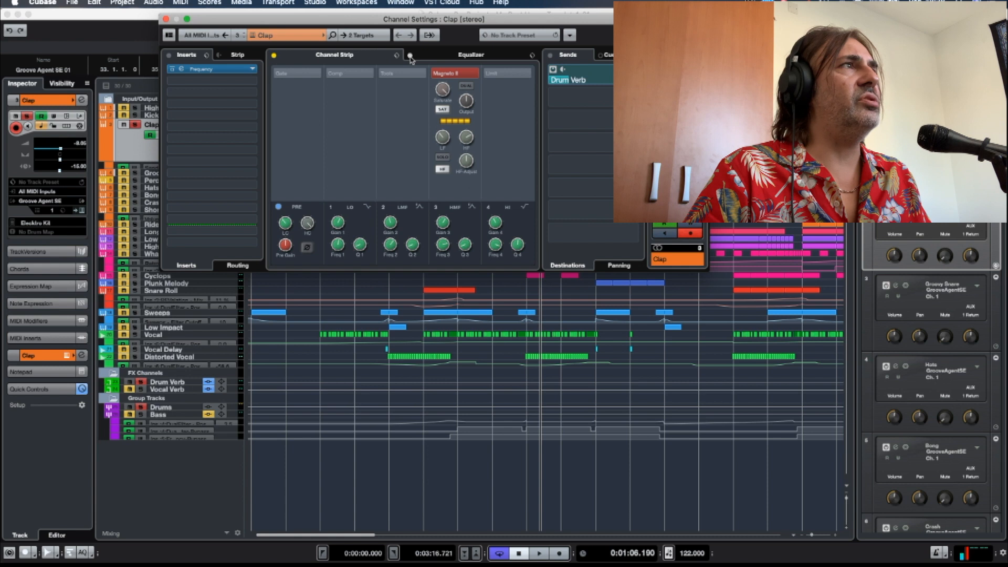
Bypass the Clap's inserts and play it while switching its Drum Verb send off and back on.
left_click(168, 54)
key("space")
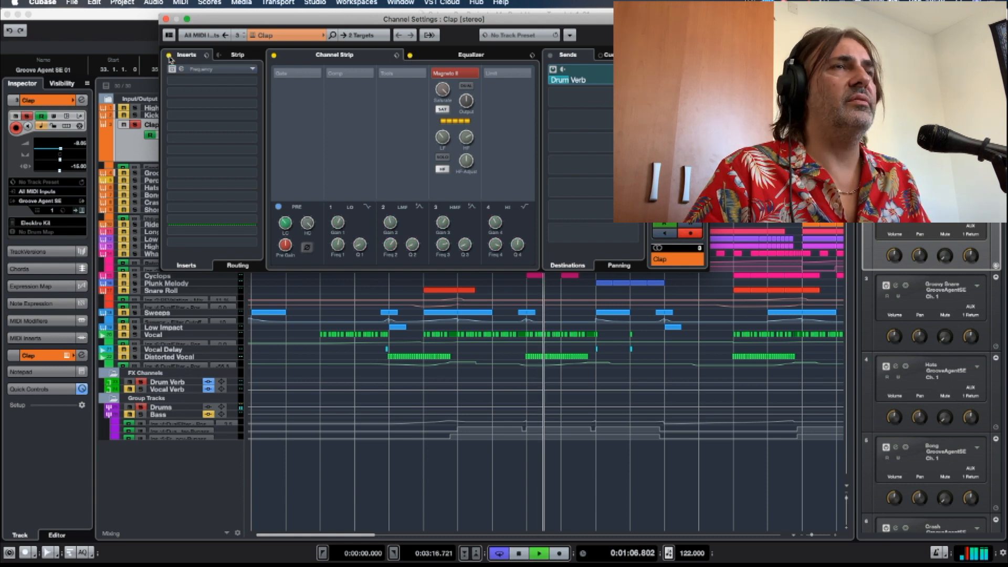
left_click(552, 70)
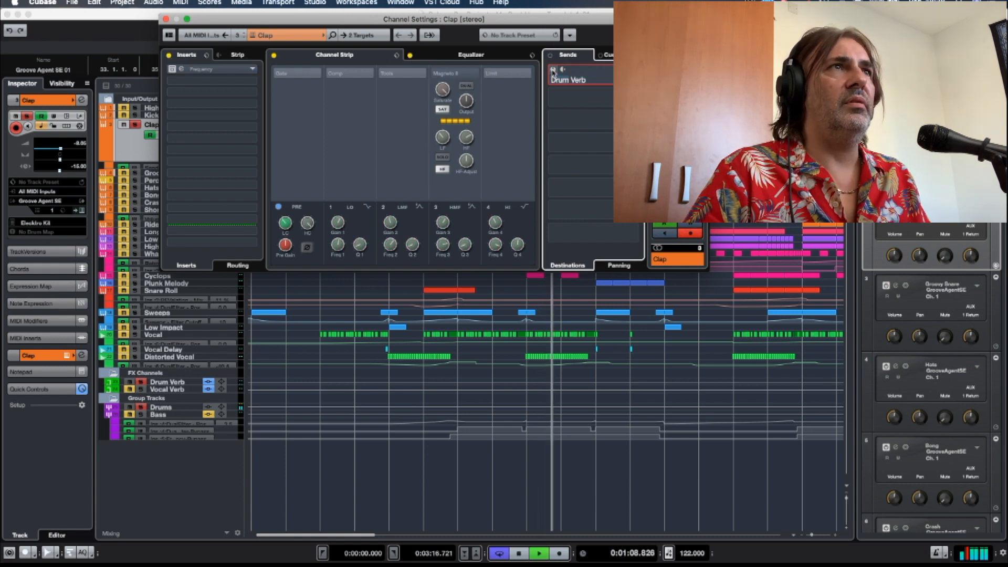
left_click(552, 69)
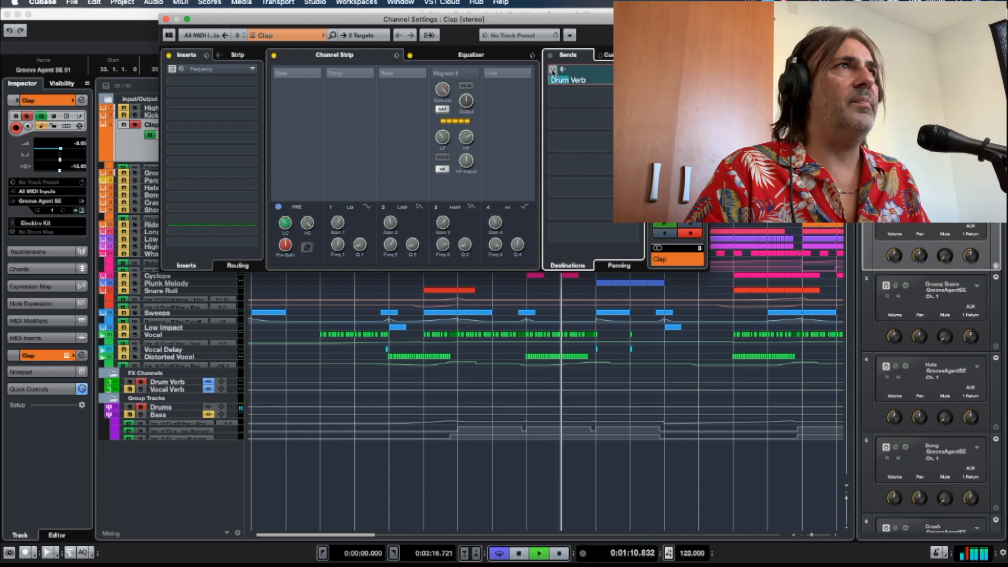
Reactivate the Clap's equalizer, channel strip and inserts during playback, stop, and close its channel settings.
left_click(409, 54)
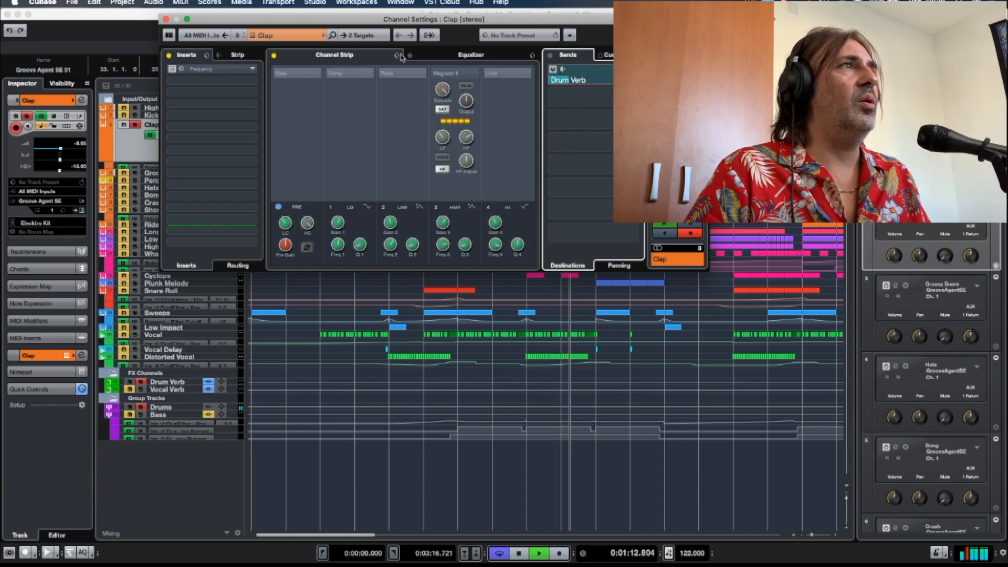
left_click(273, 55)
left_click(168, 55)
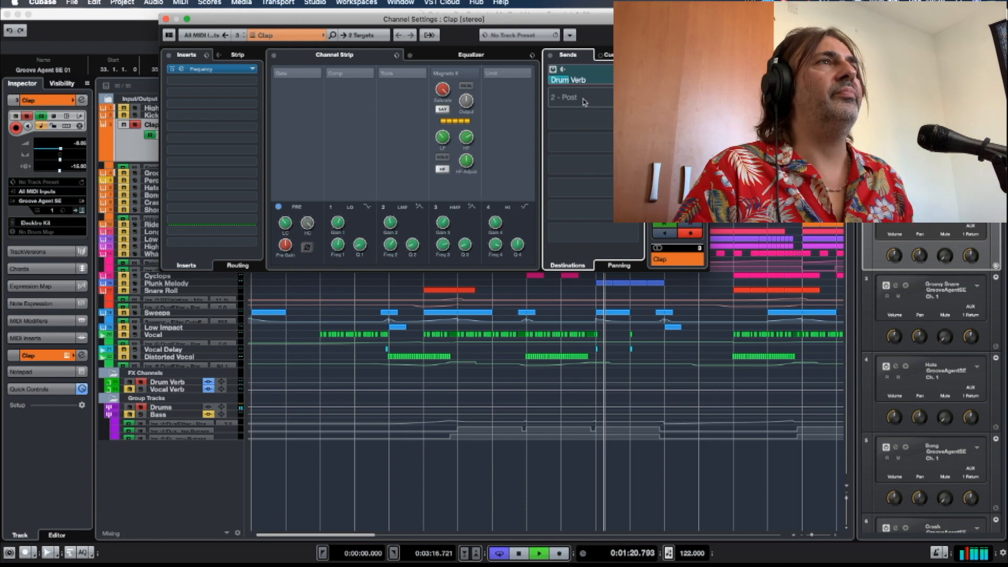
key("space")
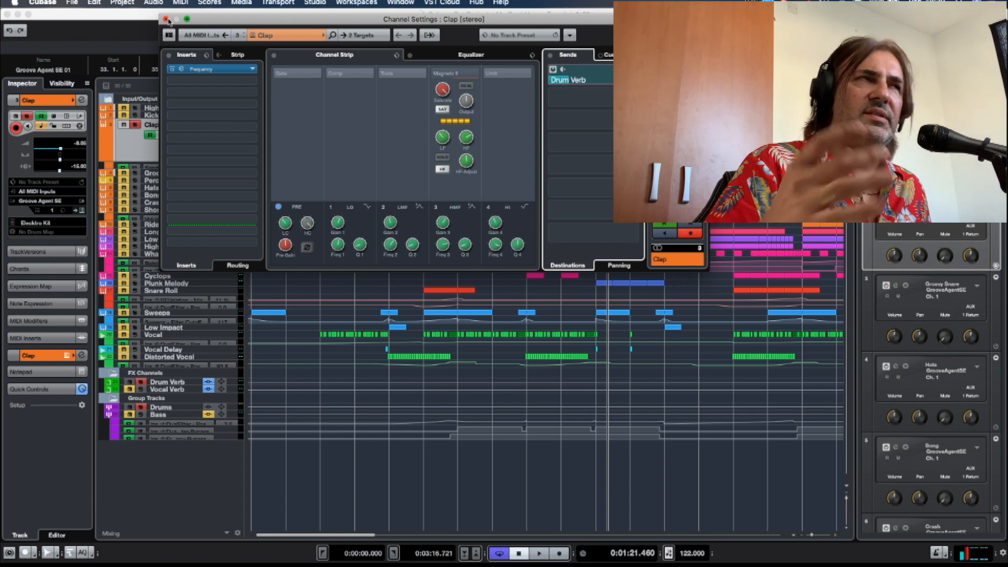
left_click(166, 19)
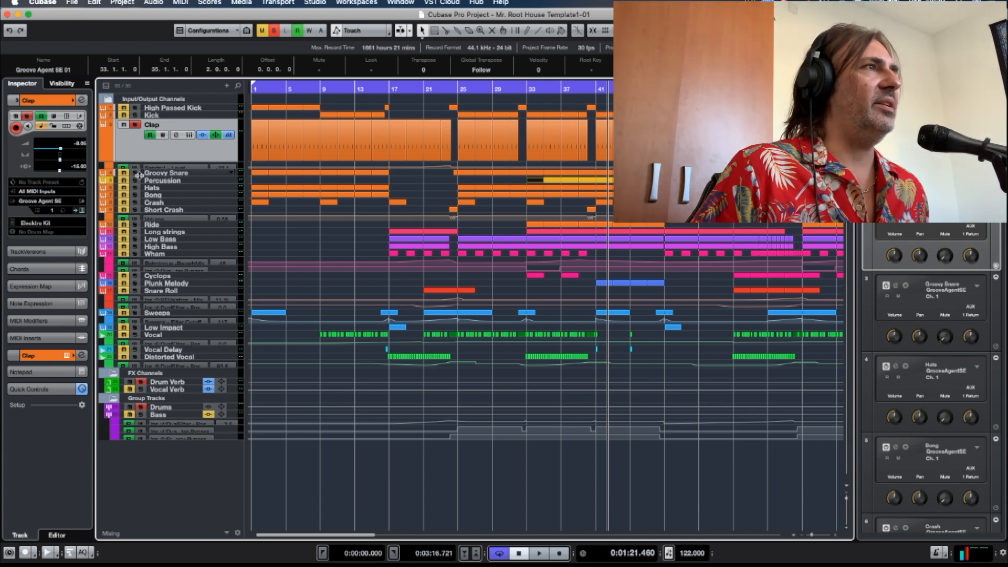
Check the Clap's Groove Agent SE instrument again, and play the Clap soloed together with the Groovy Snare.
left_click(166, 174)
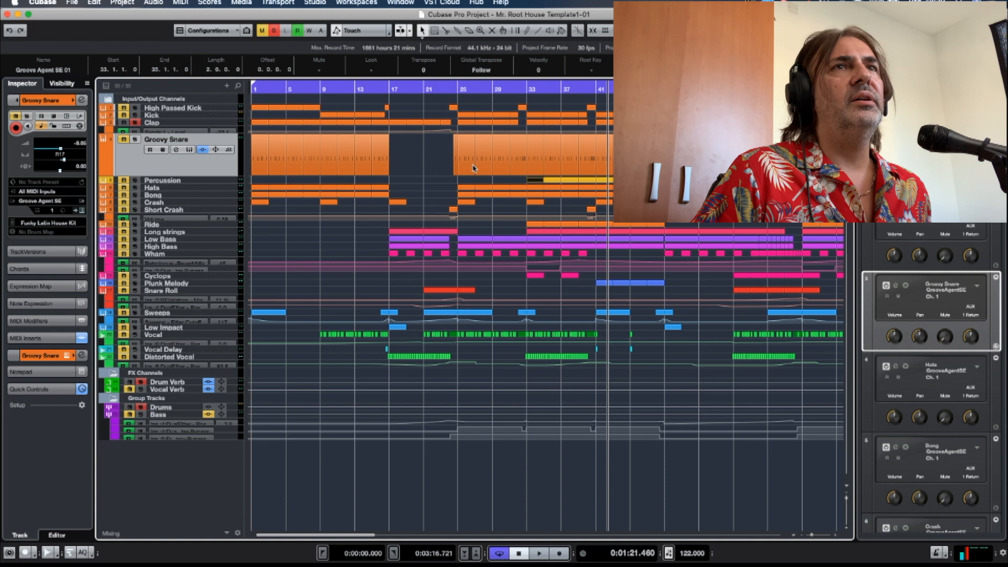
left_click(186, 124)
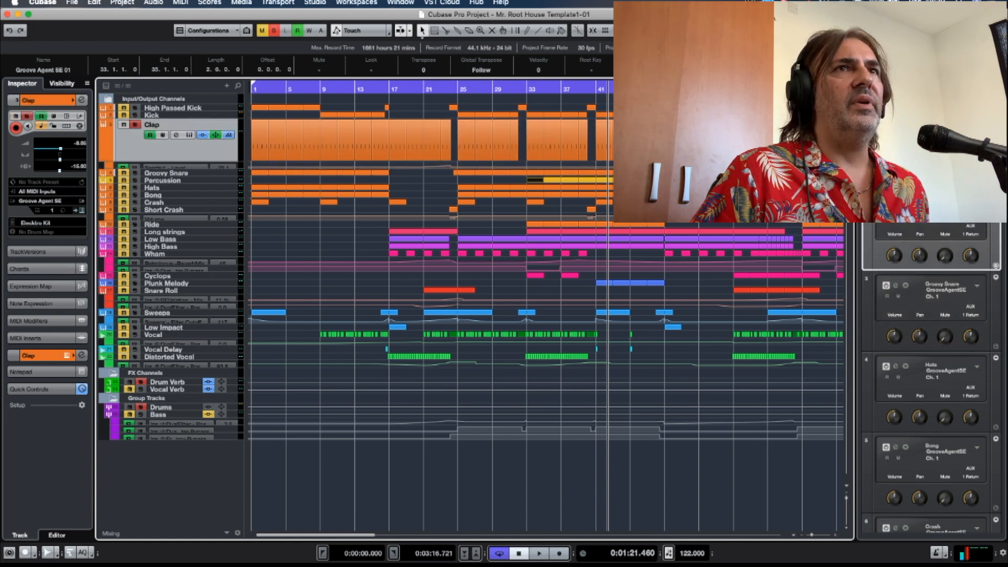
left_click(189, 135)
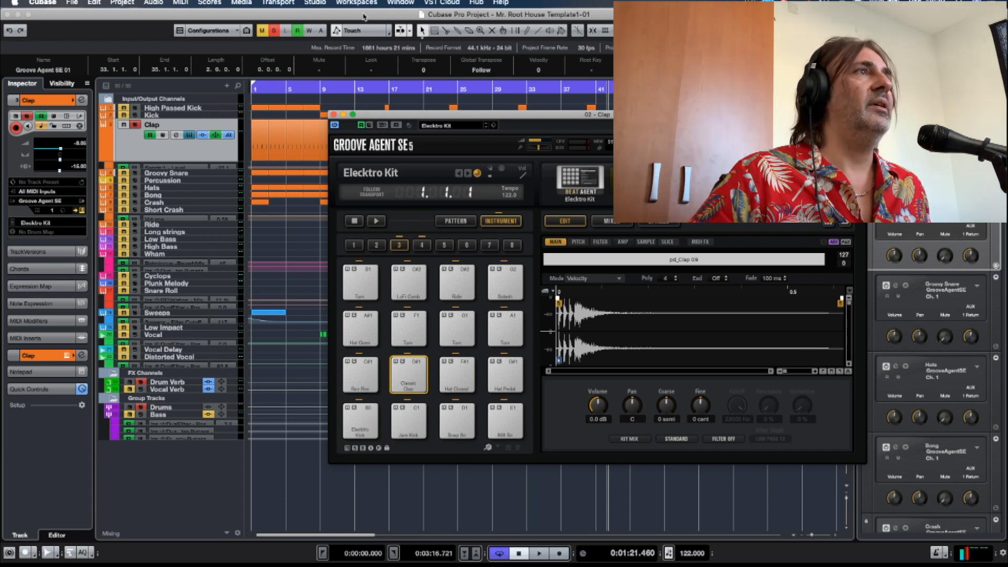
left_click(333, 114)
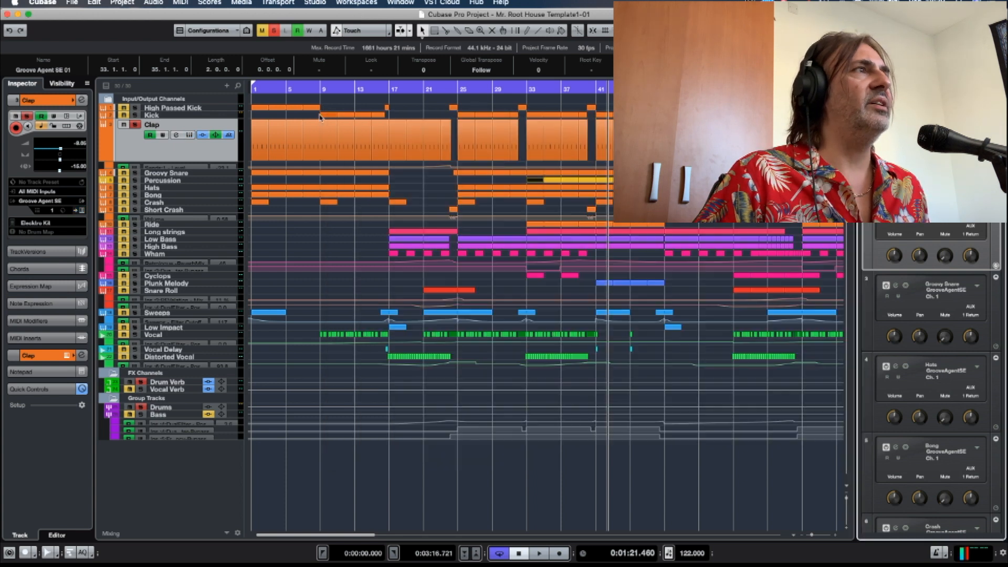
left_click(137, 173)
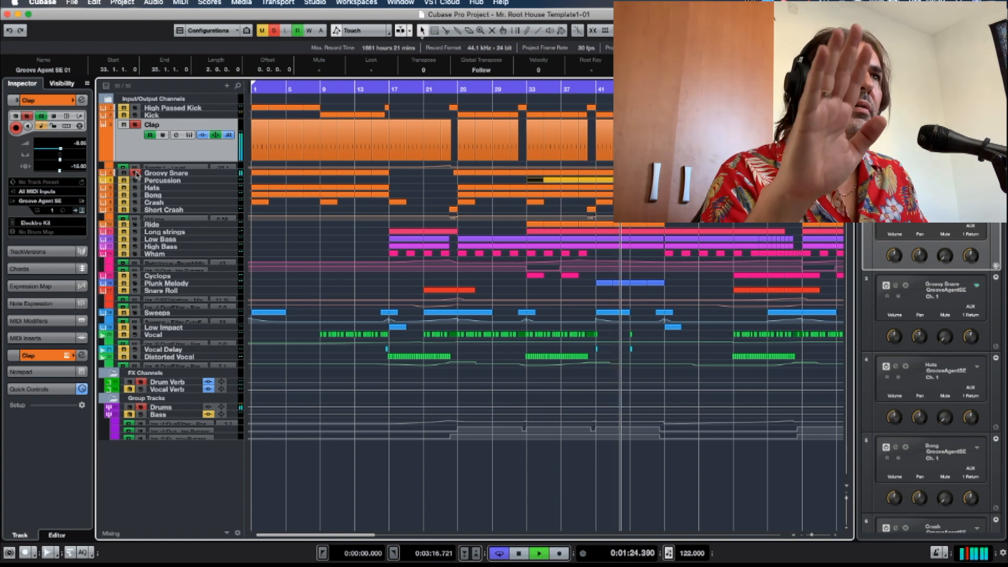
key("space")
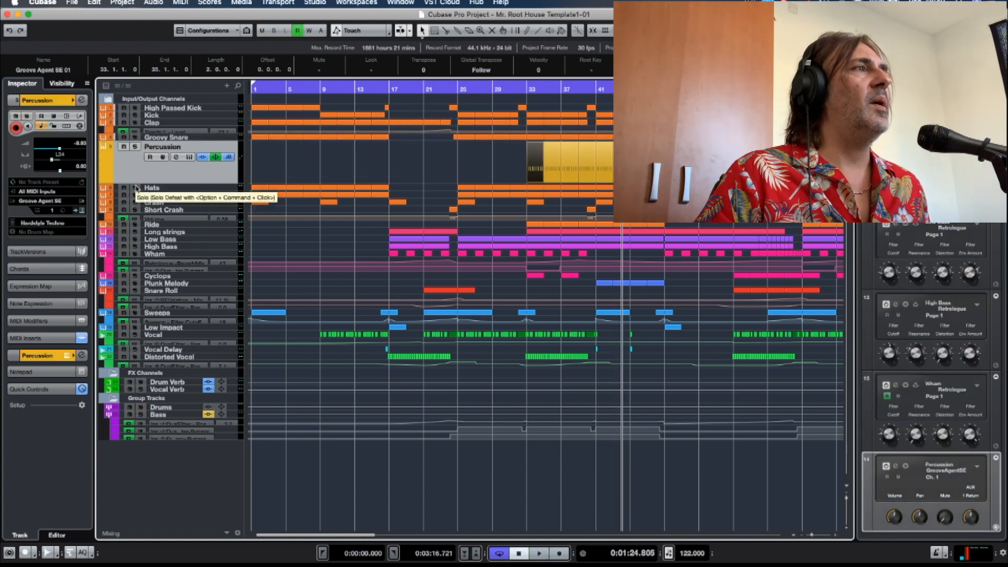
Solo the Bong track, select the Hats track, and turn the Bong's solo off again.
left_click(136, 195)
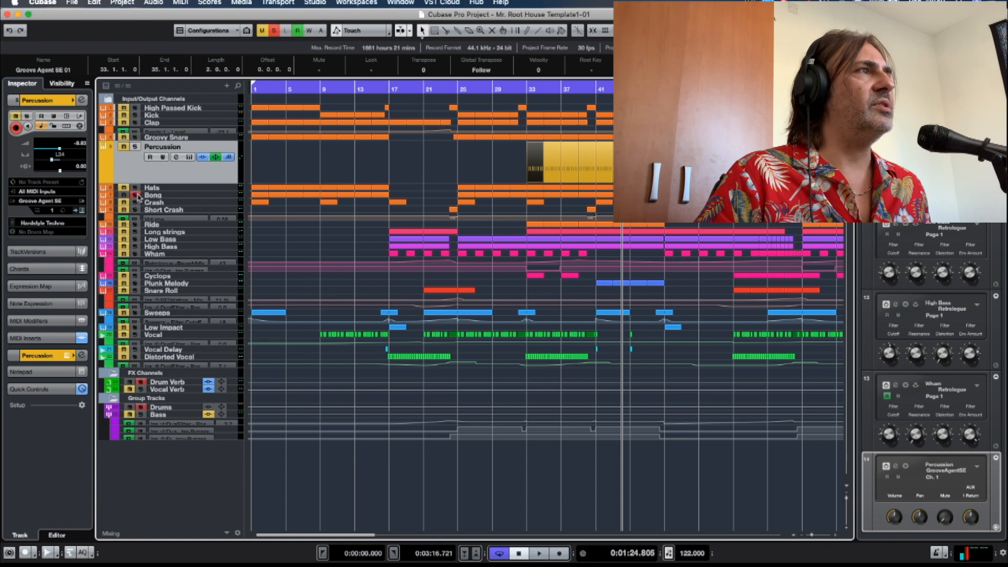
left_click(160, 152)
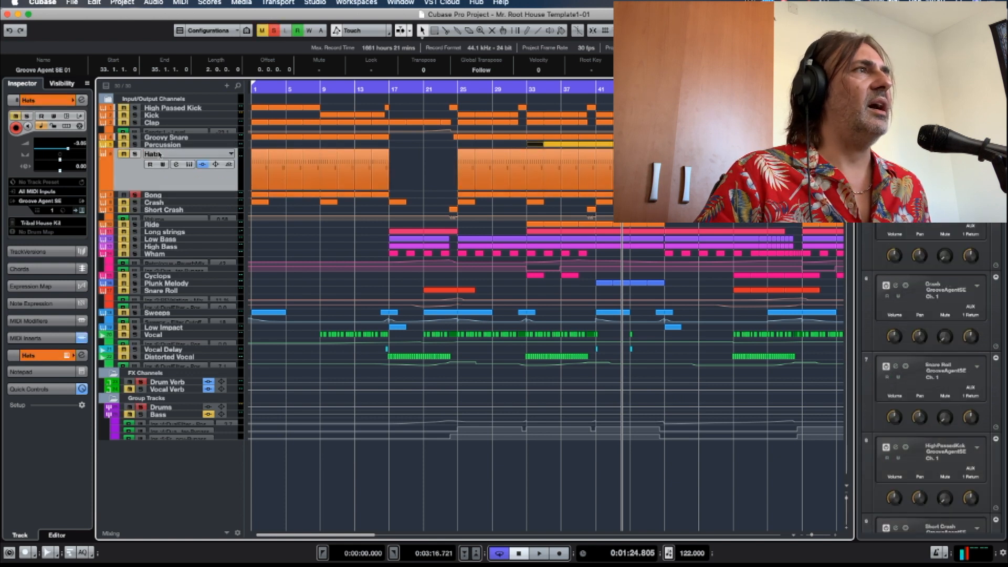
left_click(136, 195)
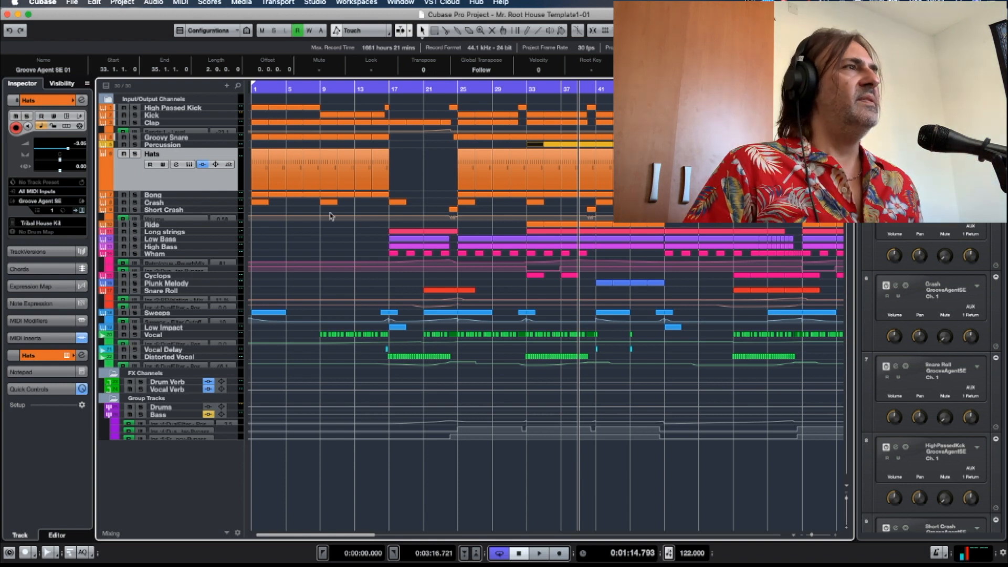
Solo the Crash and Short Crash tracks, audition the Crash pad in Groove Agent SE, and play the project briefly.
left_click(135, 203)
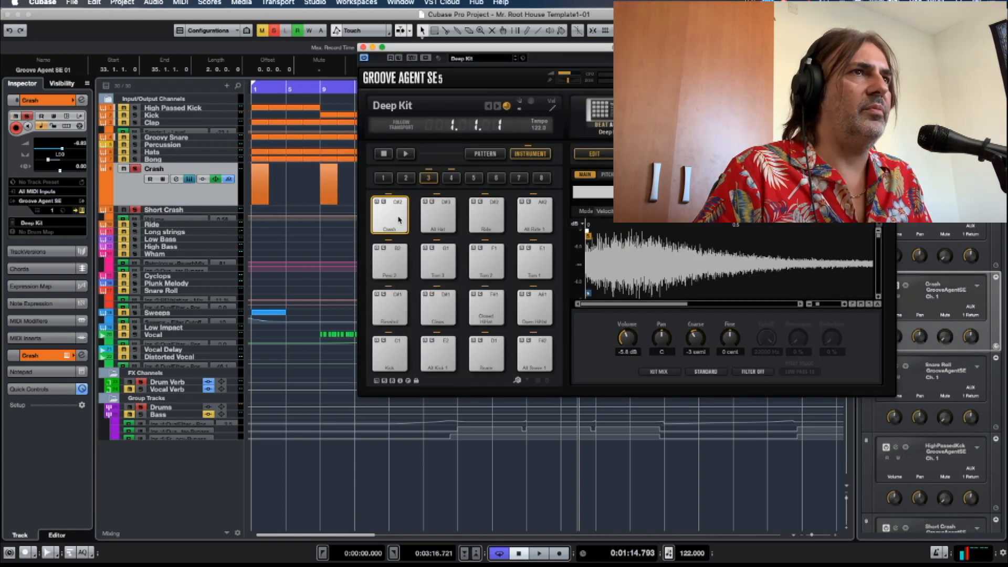
left_click(398, 215)
left_click(398, 215)
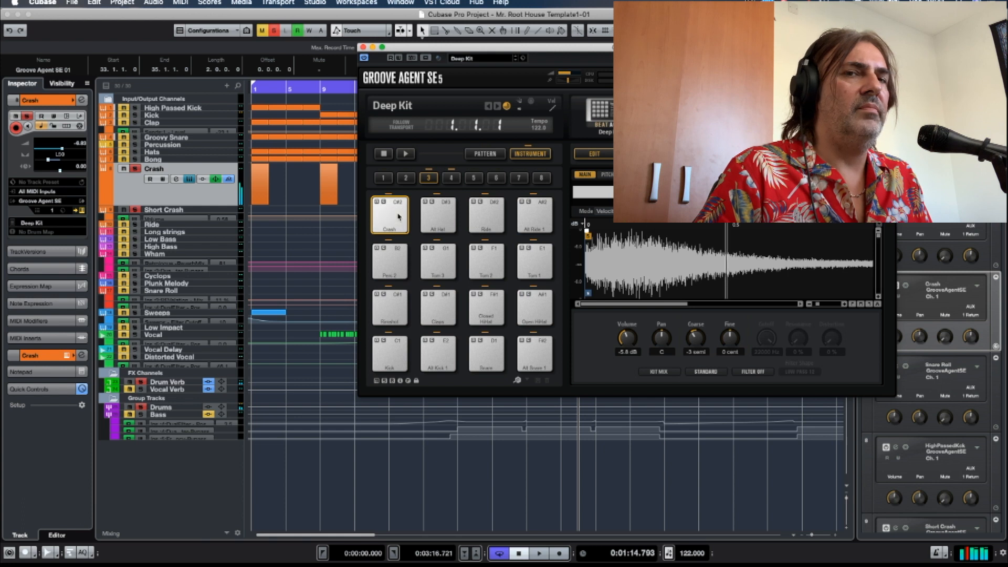
key("space")
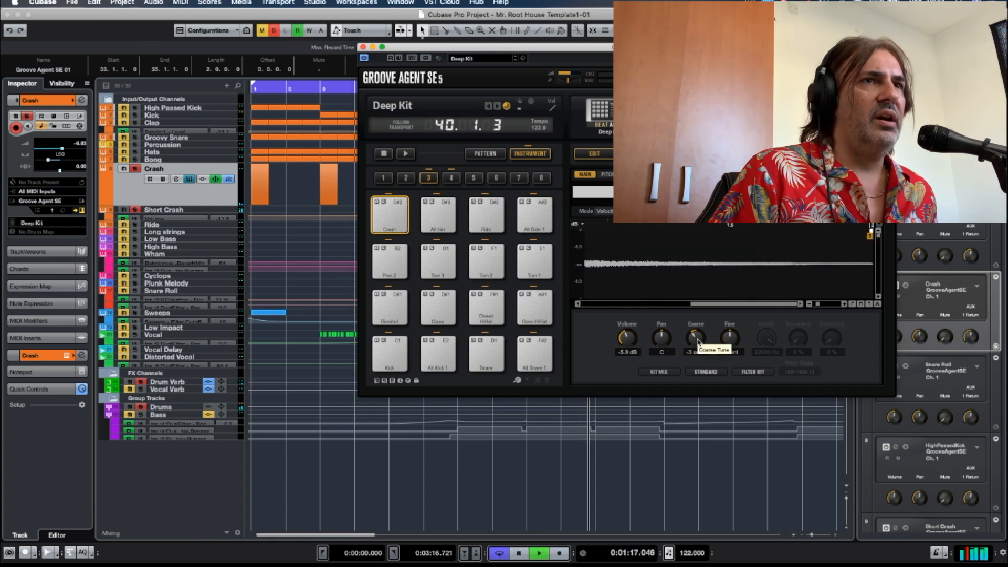
left_click(518, 553)
left_click(518, 553)
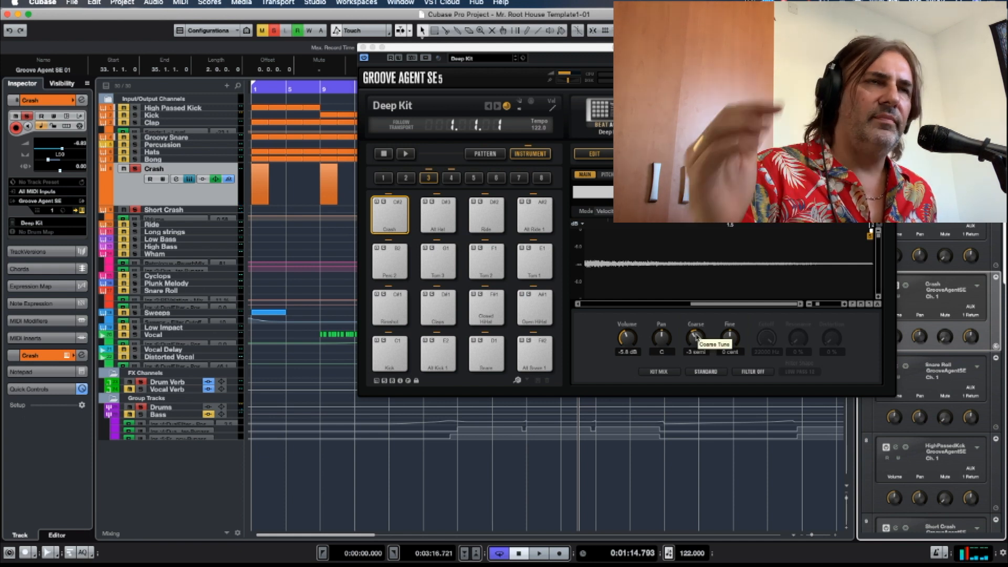
Compare the Crash pad at coarse tunings of 0 semi and -3 semi, leave it at -3 semi, and close the instrument.
left_click_drag(696, 336, 698, 326)
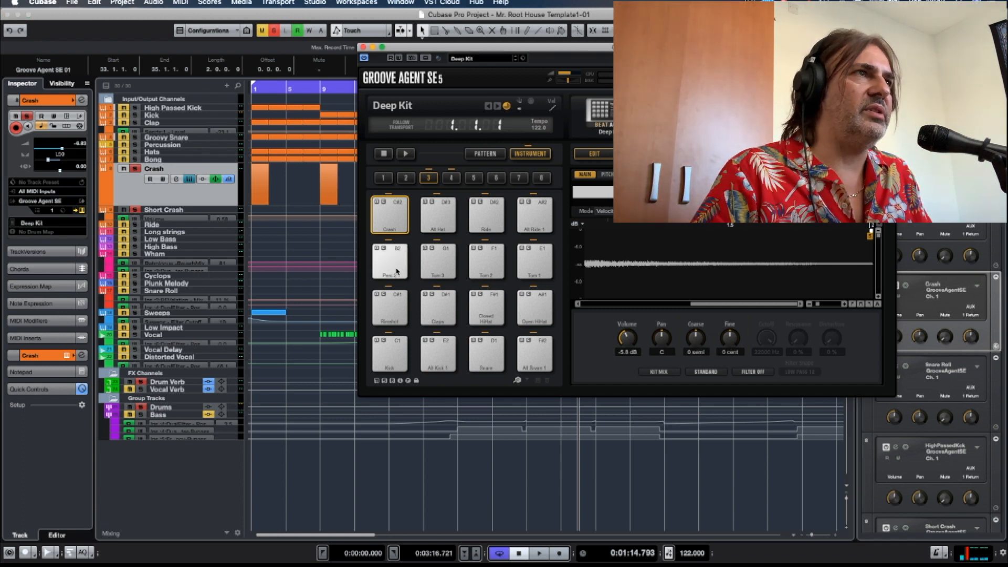
left_click(394, 217)
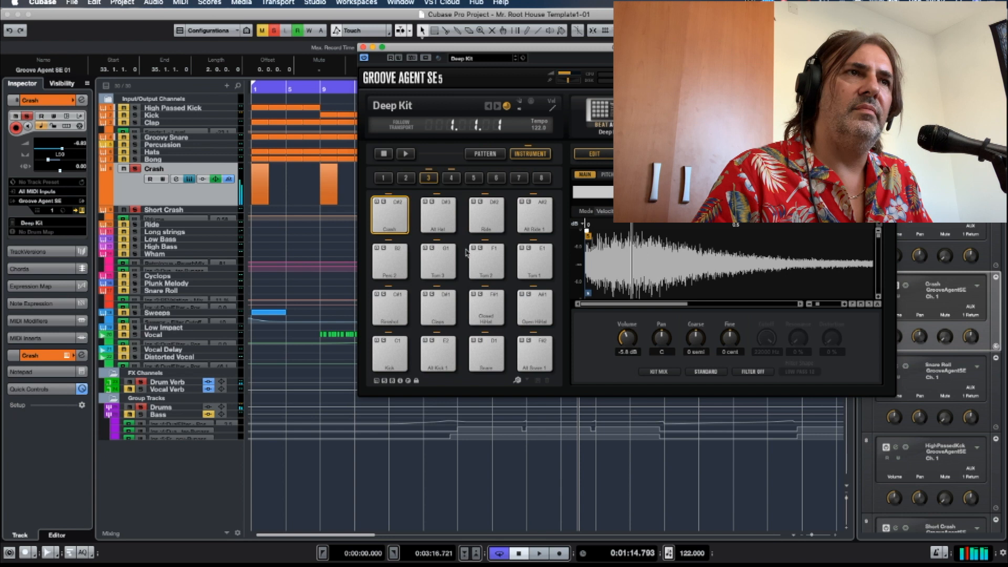
left_click_drag(696, 336, 697, 344)
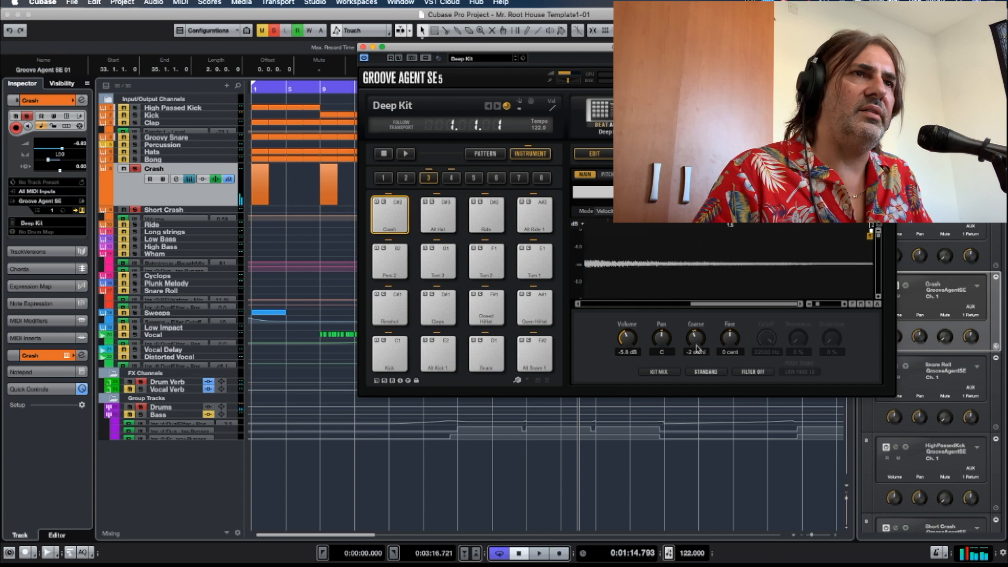
left_click(381, 223)
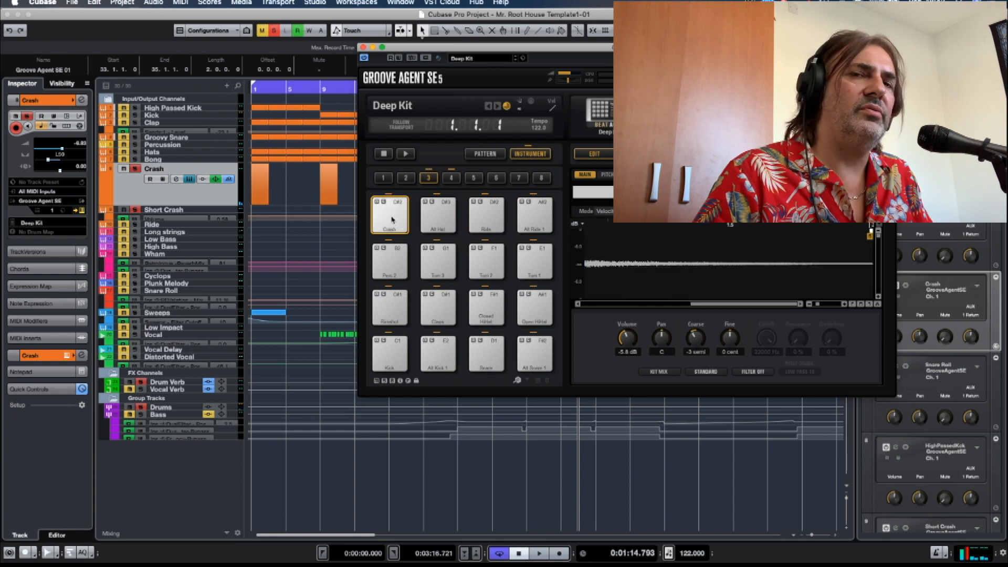
left_click(391, 220)
left_click(391, 220)
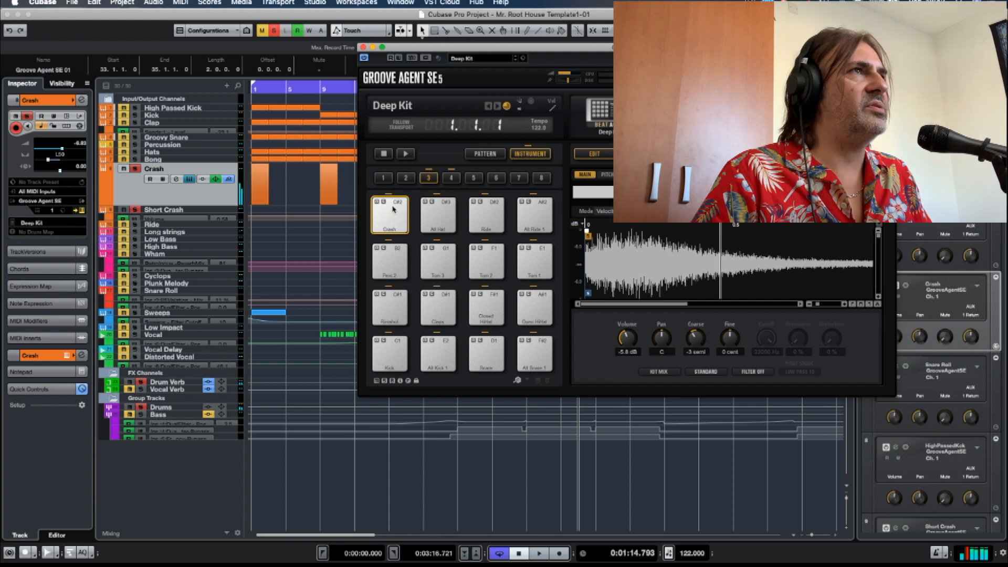
left_click(362, 46)
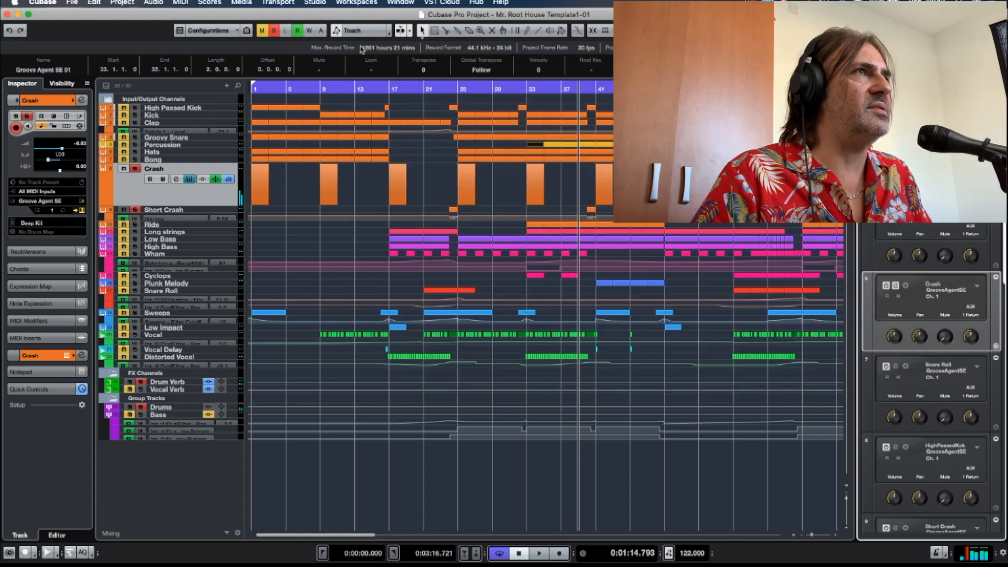
Select the Short Crash track and play its soloed part from just before bar 40.
left_click(160, 210)
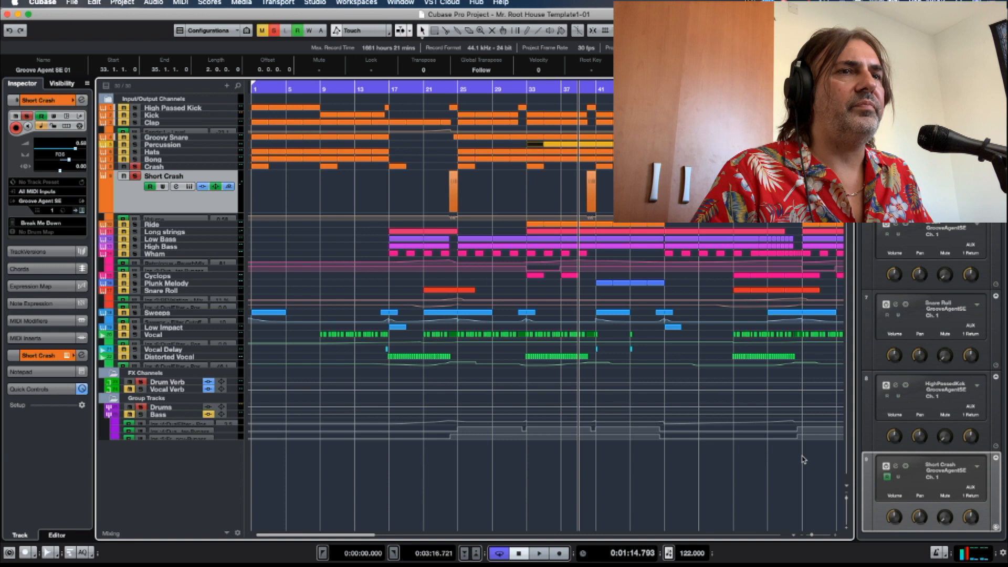
left_click_drag(812, 536, 816, 536)
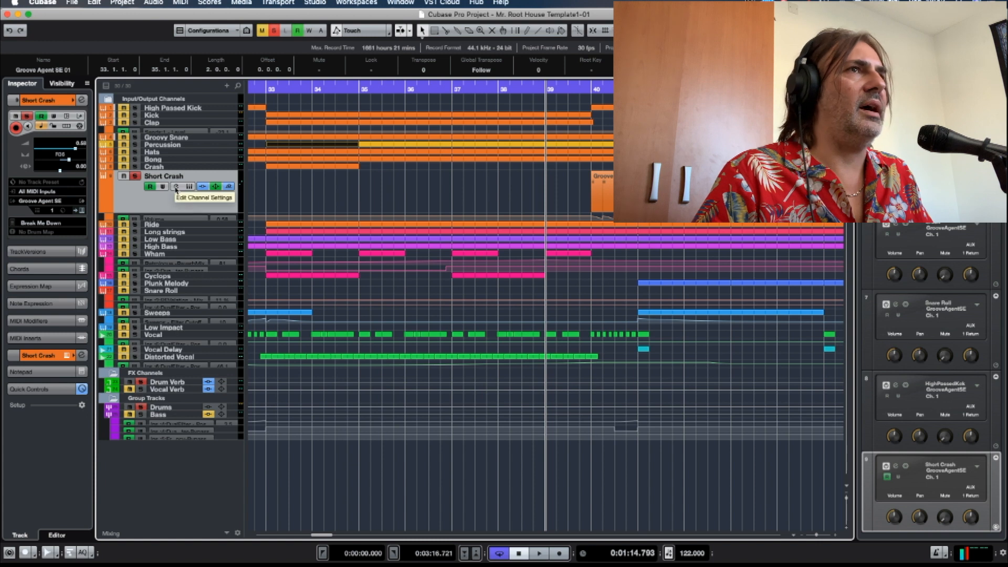
left_click(582, 85)
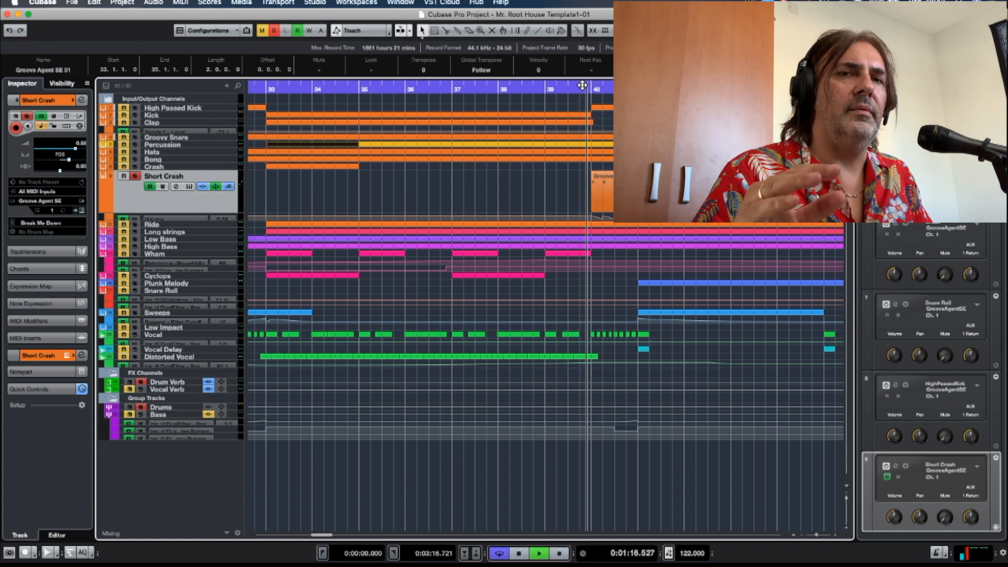
key("space")
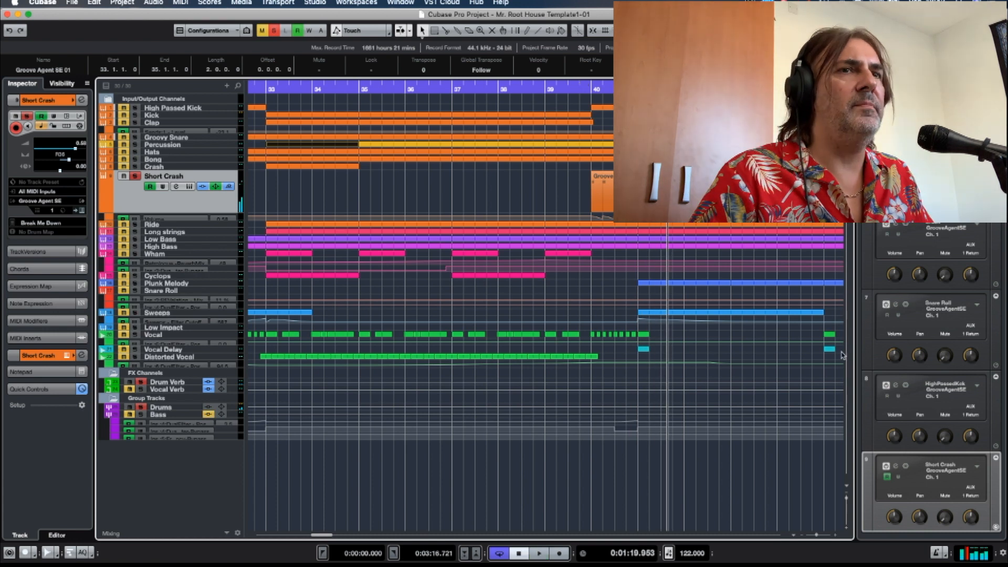
Open the Short Crash's Groove Agent SE, audition several kit pieces and the Crash R pad, and close the instrument.
left_click(897, 467)
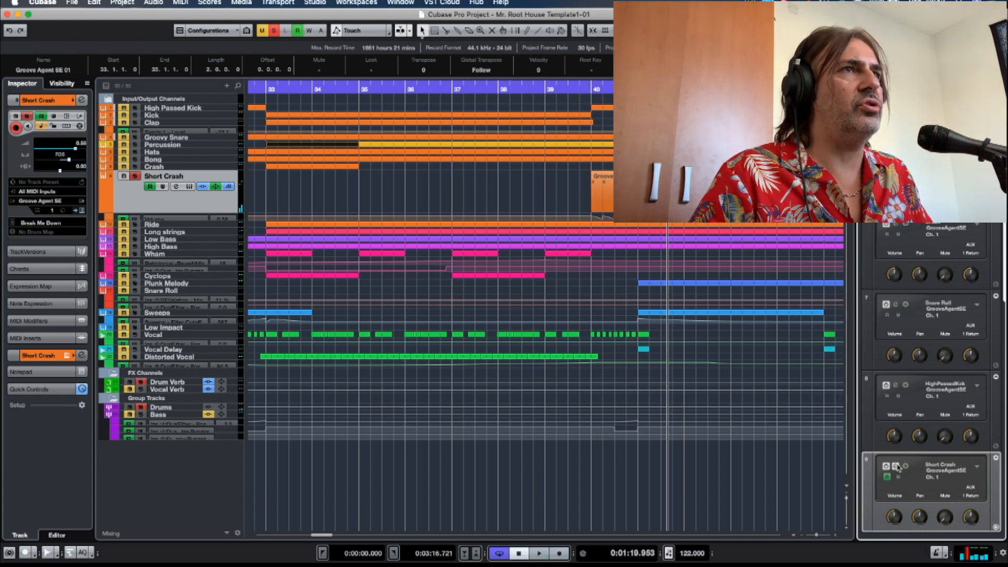
left_click(896, 468)
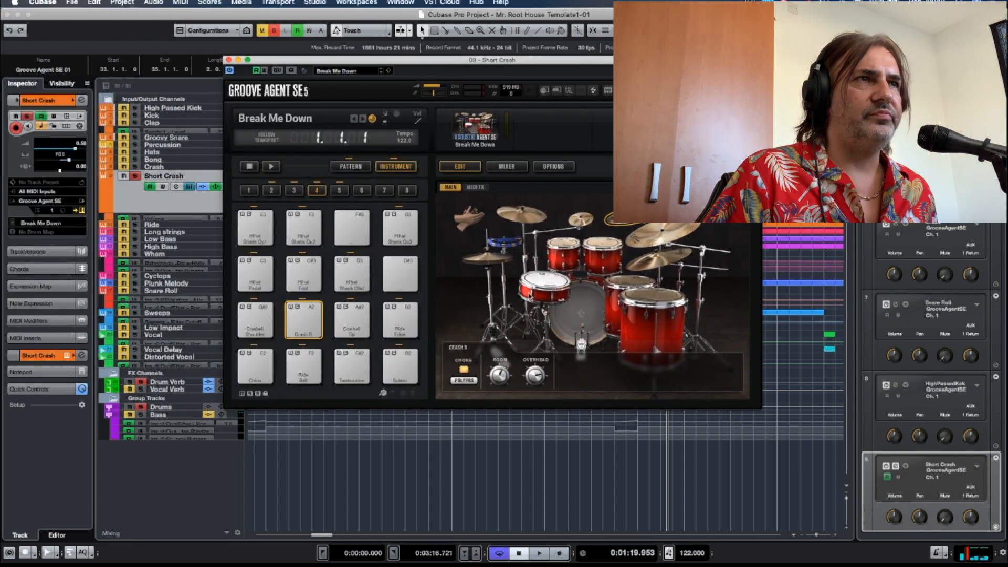
left_click(635, 283)
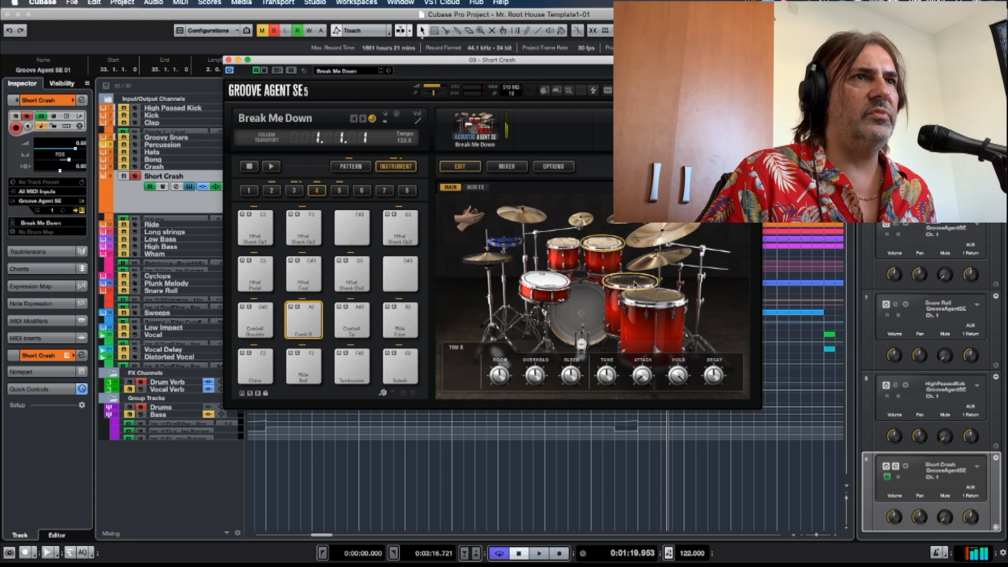
left_click(487, 257)
left_click(665, 242)
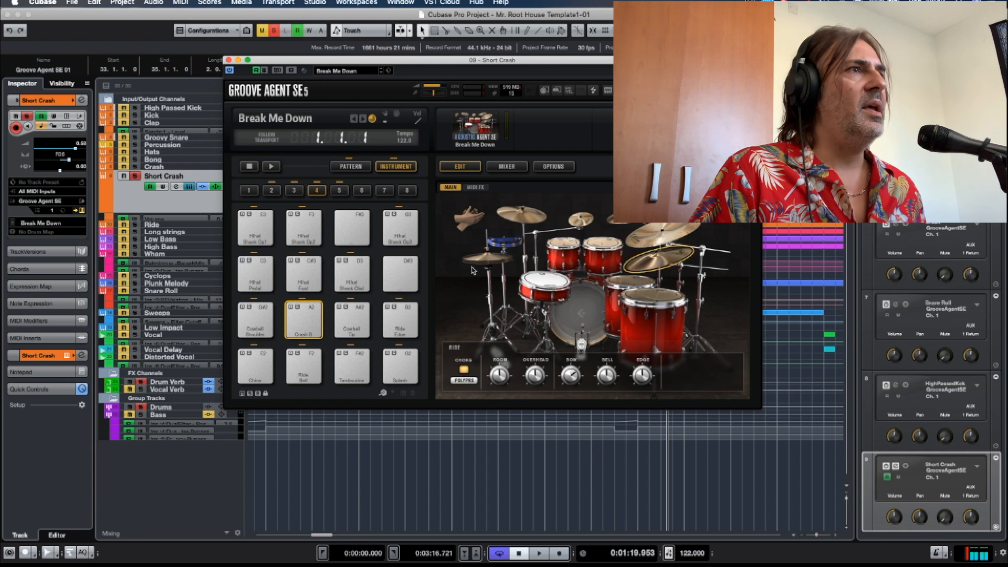
left_click(304, 316)
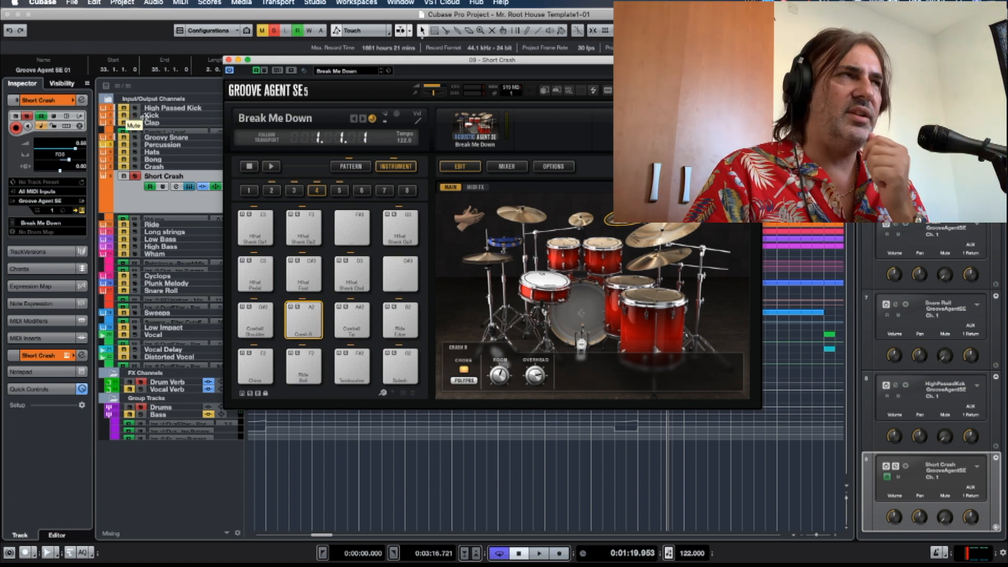
left_click(228, 60)
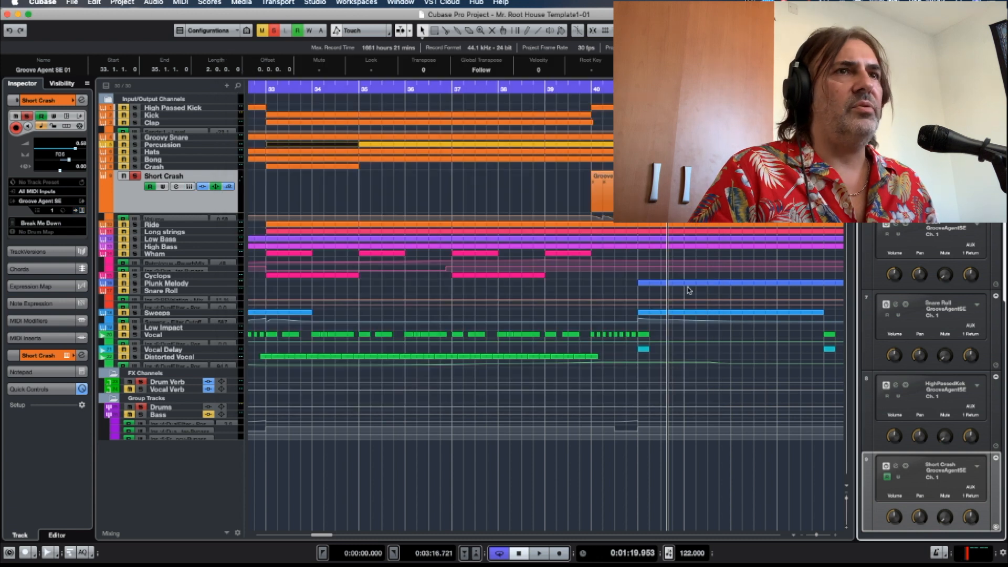
Examine the Short Crash's volume automation at bar 40 and play that passage.
left_click_drag(848, 498, 820, 535)
scroll(492, 361, "left", 5)
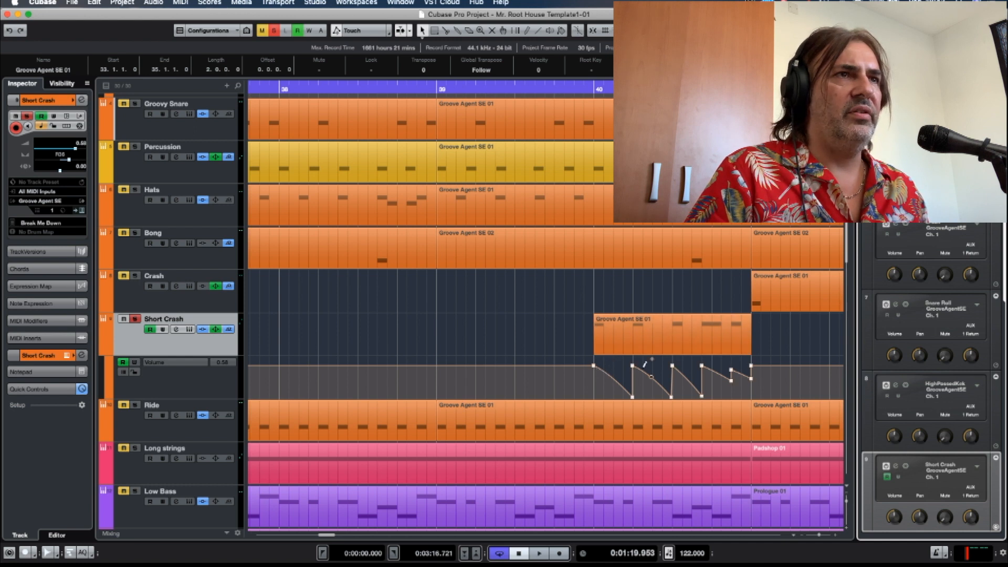
left_click(549, 89)
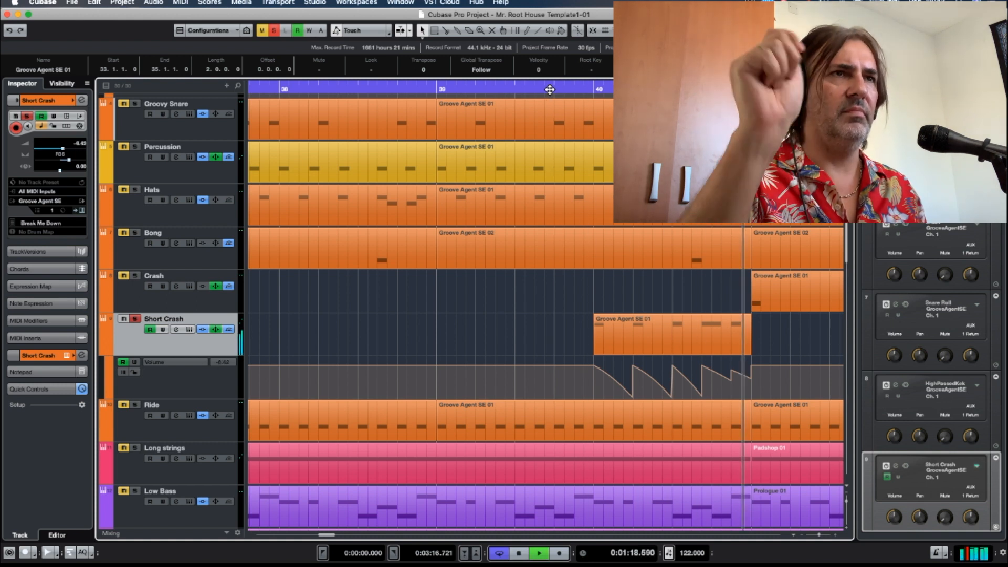
key("space")
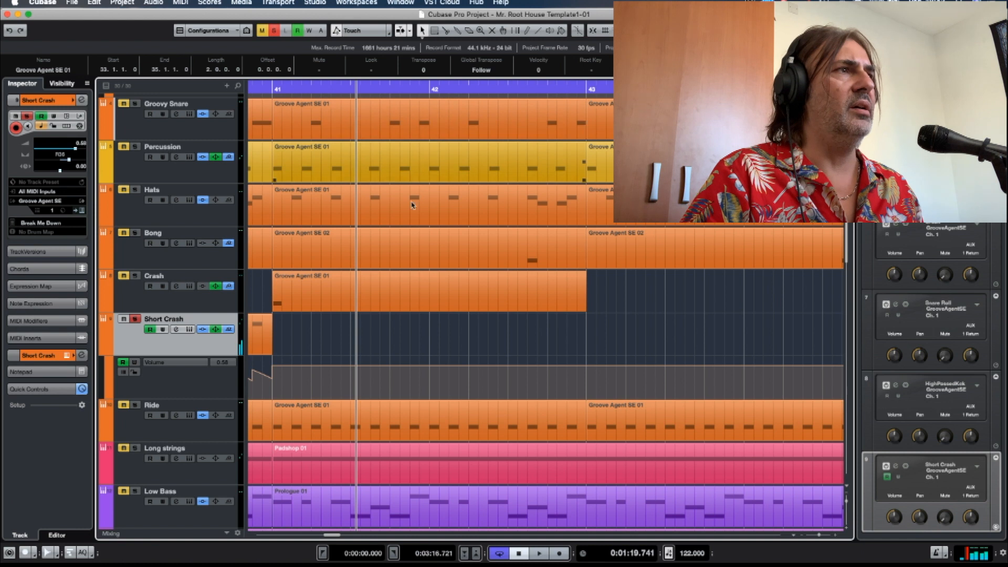
Solo the Crash together with the Short Crash and play both from just before bar 40.
scroll(367, 288, "left", 3)
left_click(135, 275)
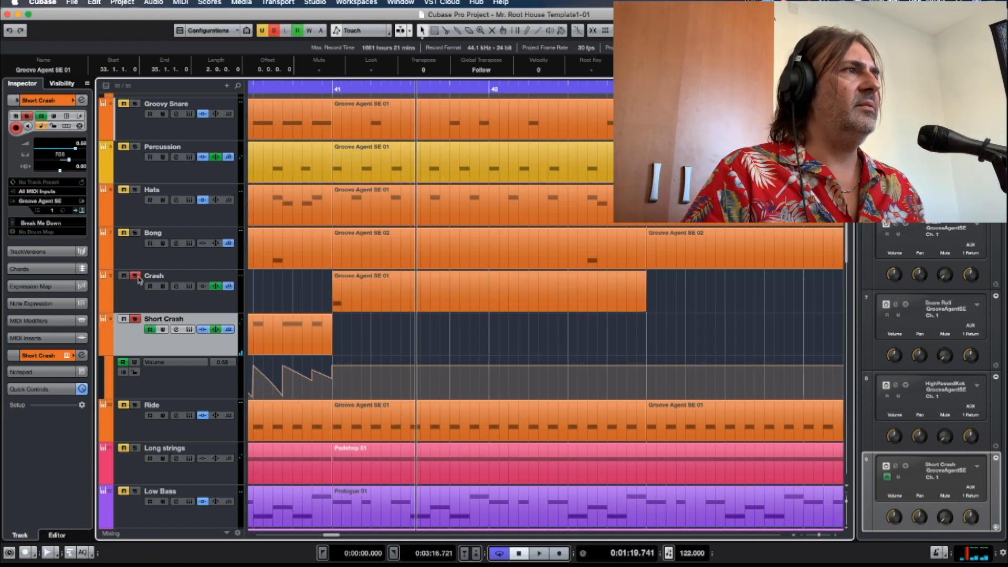
scroll(350, 338, "left", 6)
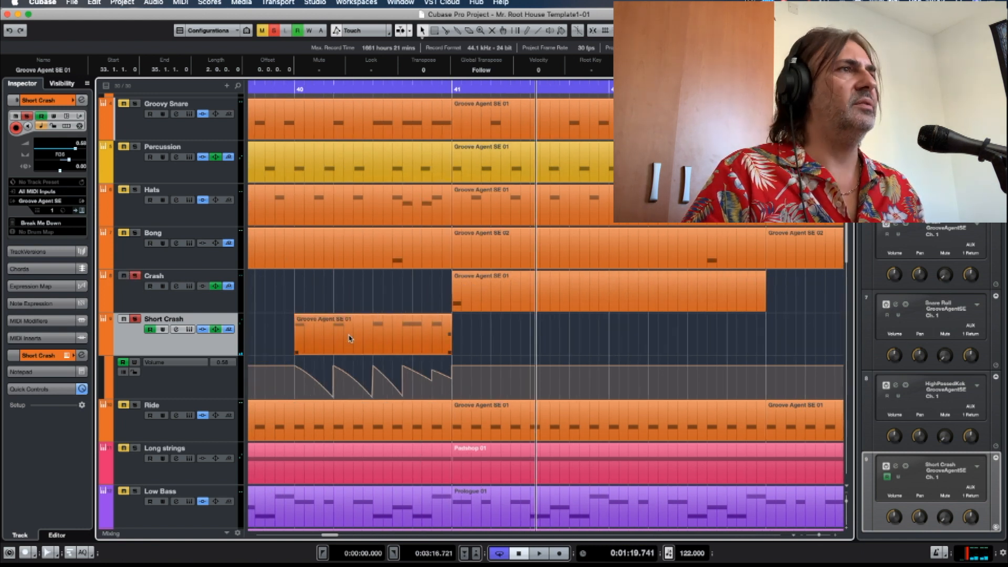
left_click(272, 88)
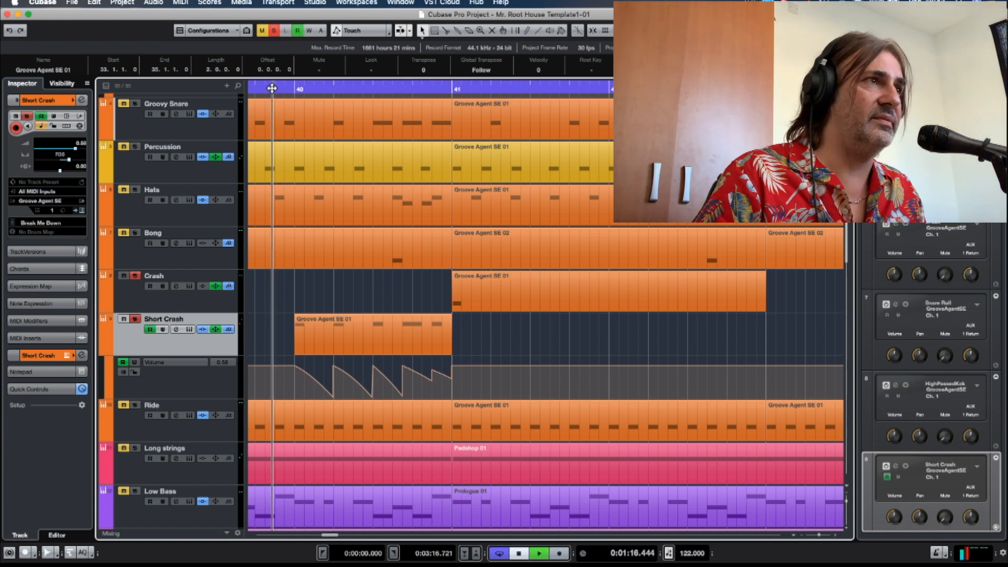
key("space")
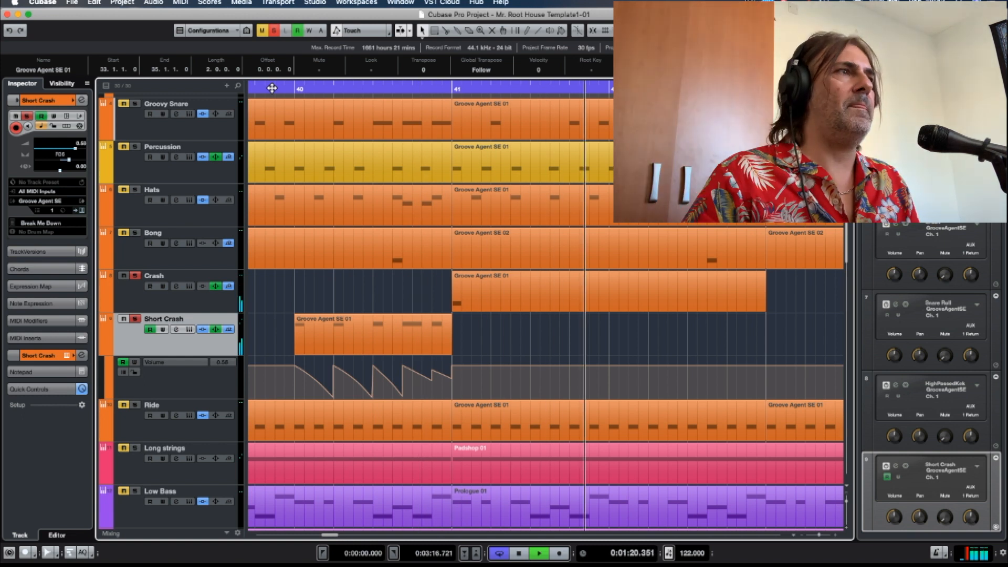
key("space")
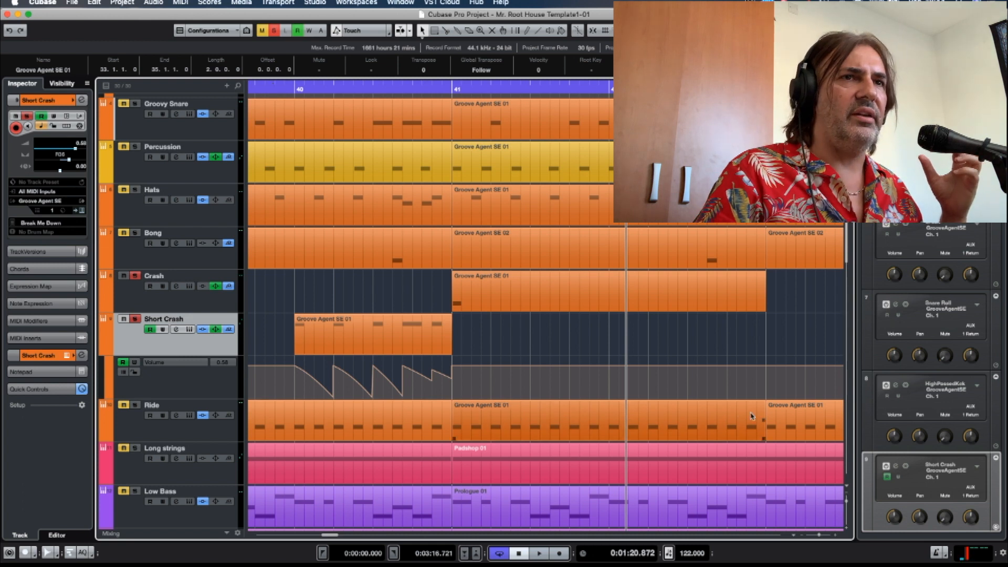
Check the Short Crash's Groove Agent SE instrument again, close it, and turn off all track solos.
left_click(894, 466)
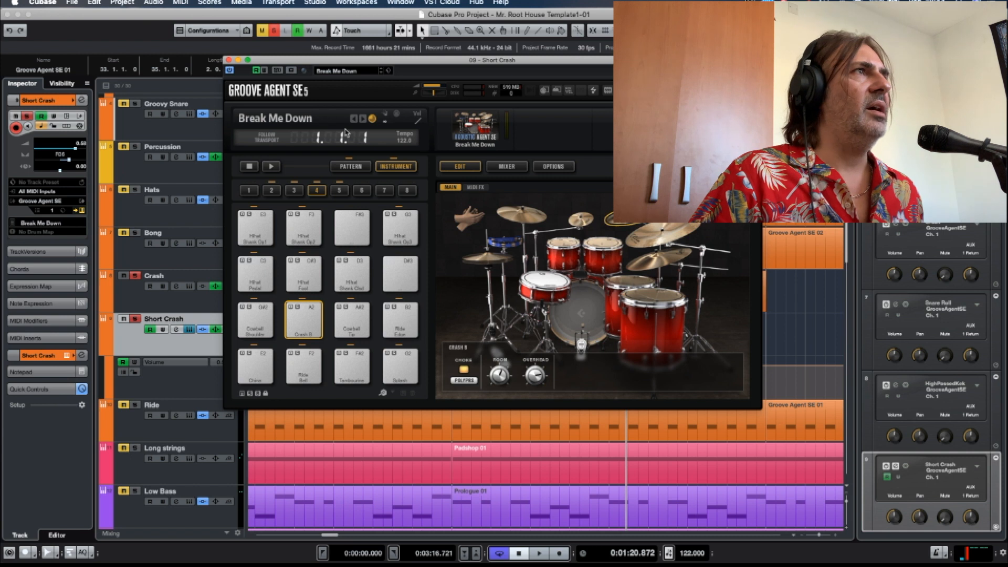
left_click(228, 59)
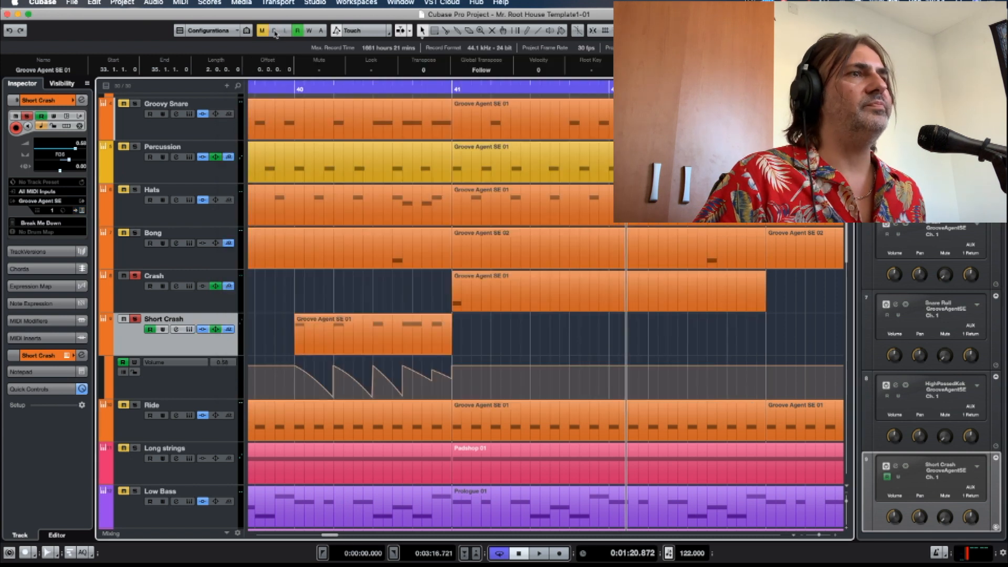
left_click(273, 30)
Solo the Low Bass and High Bass tracks and play them together from bar 33.
scroll(386, 215, "down", 5)
scroll(387, 216, "left", 15)
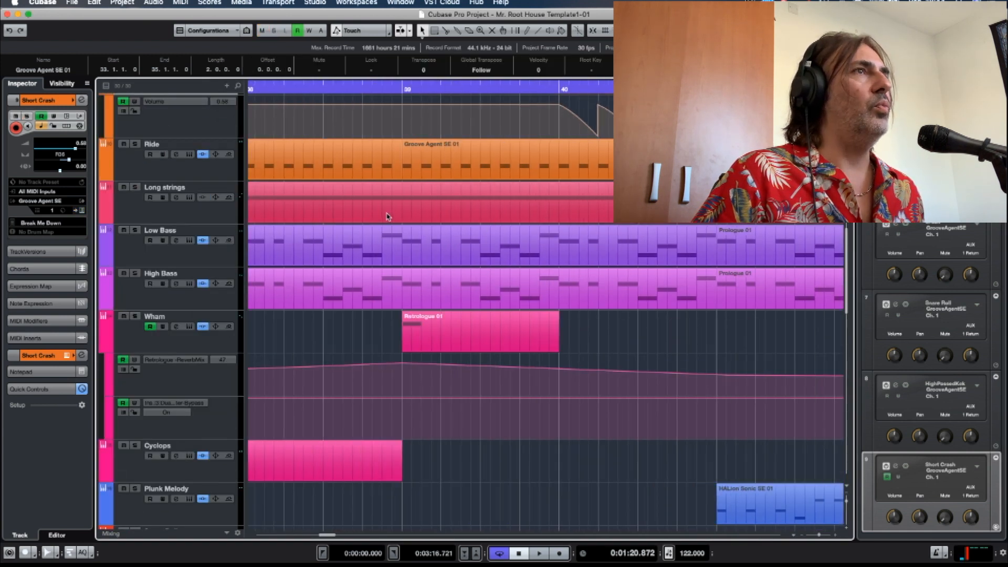
scroll(387, 216, "left", 3)
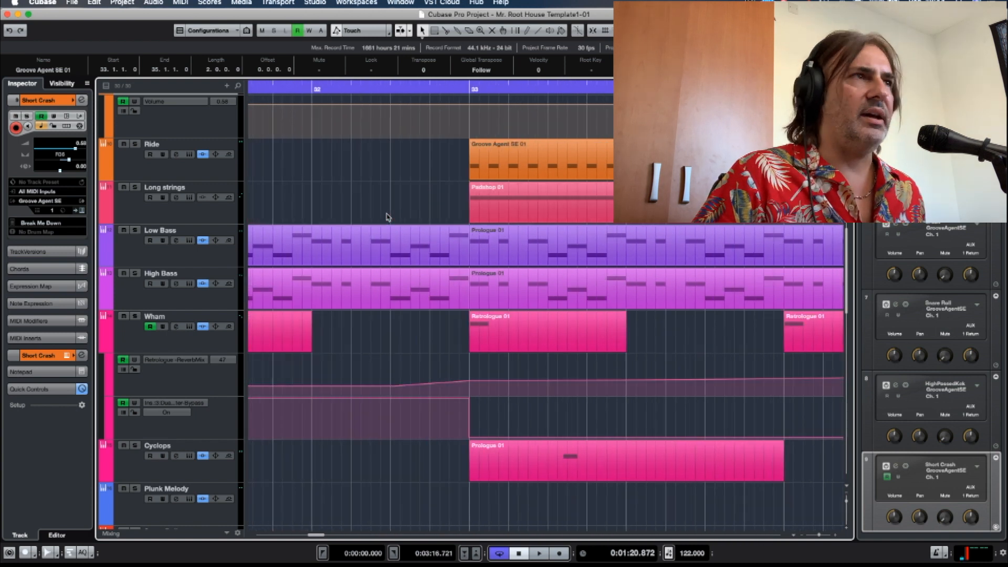
scroll(387, 216, "right", 2)
scroll(386, 216, "down", 10)
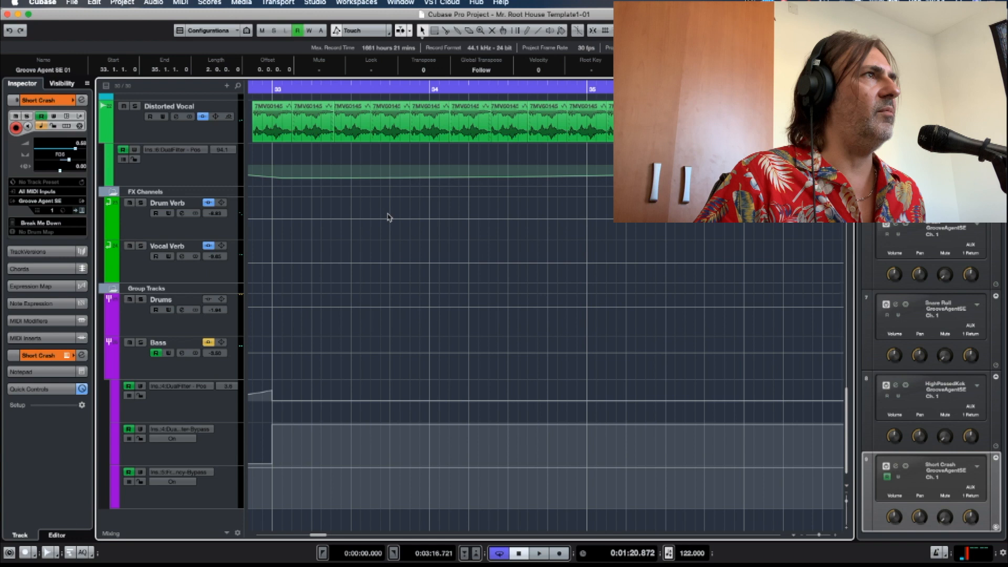
scroll(386, 216, "up", 6)
scroll(252, 226, "up", 4)
left_click(272, 88)
key("space")
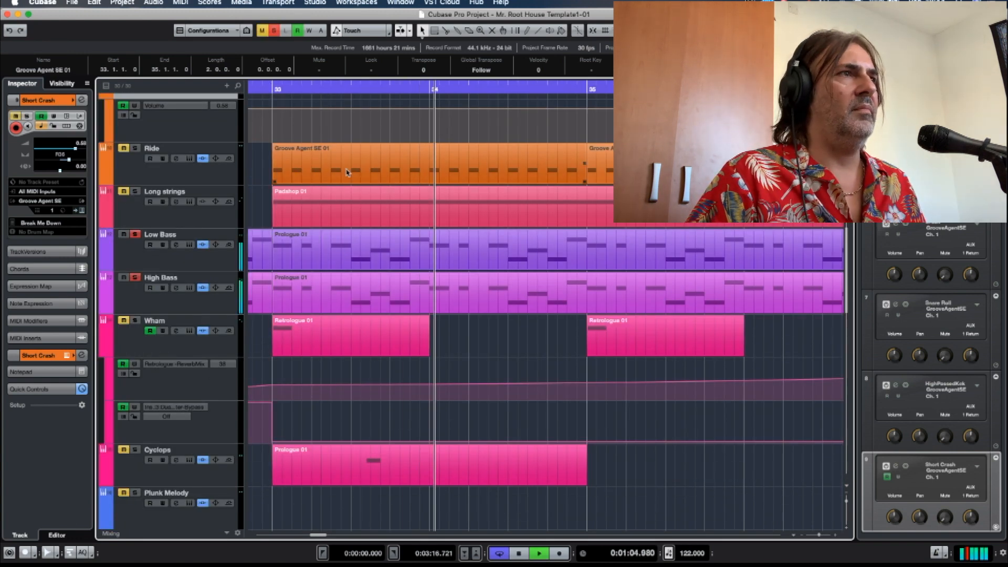
scroll(346, 173, "right", 3)
scroll(347, 172, "right", 2)
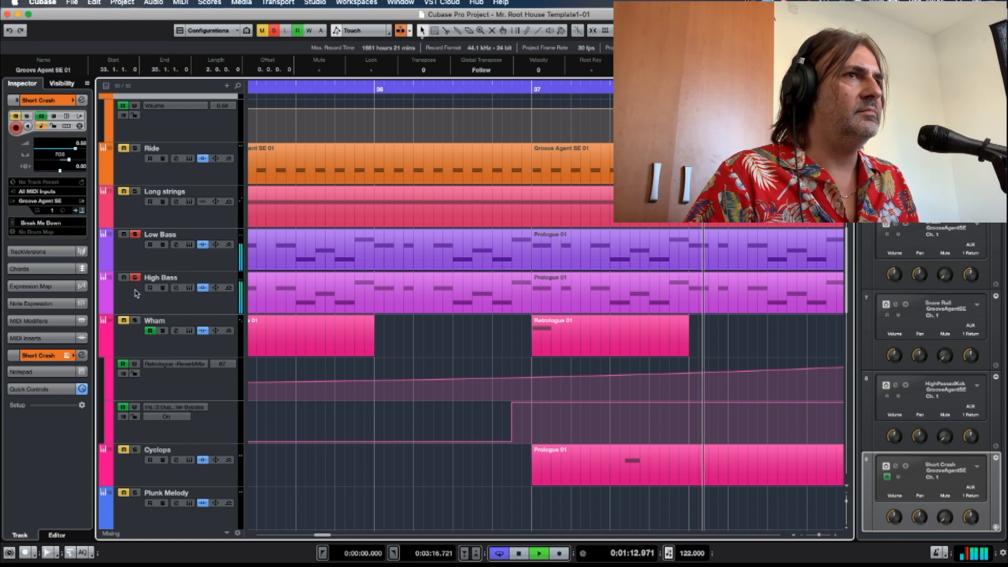
key("space")
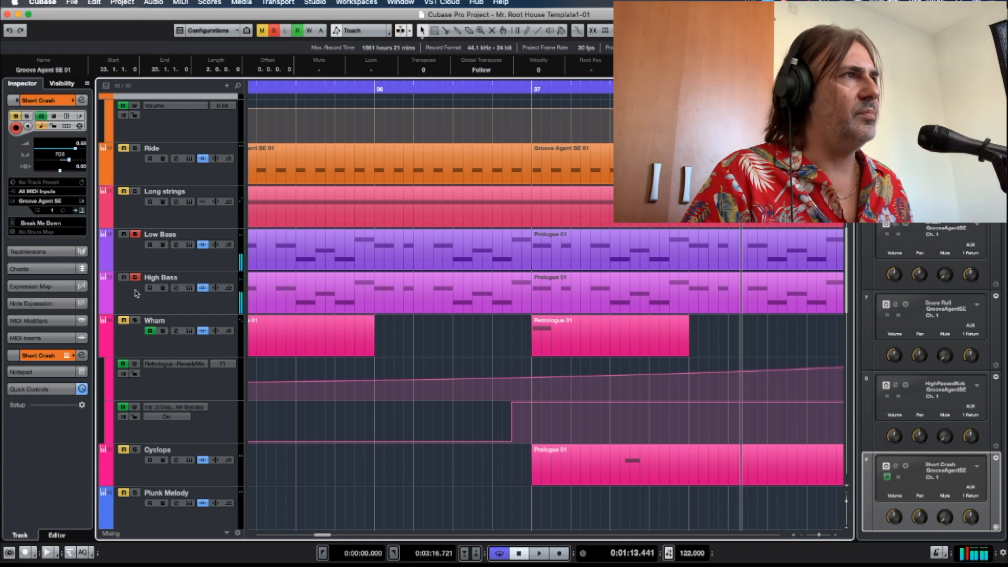
Open the Low Bass's Retrologue 2 instrument, reposition its window, and turn off the High Bass solo.
left_click(138, 248)
left_click(895, 467)
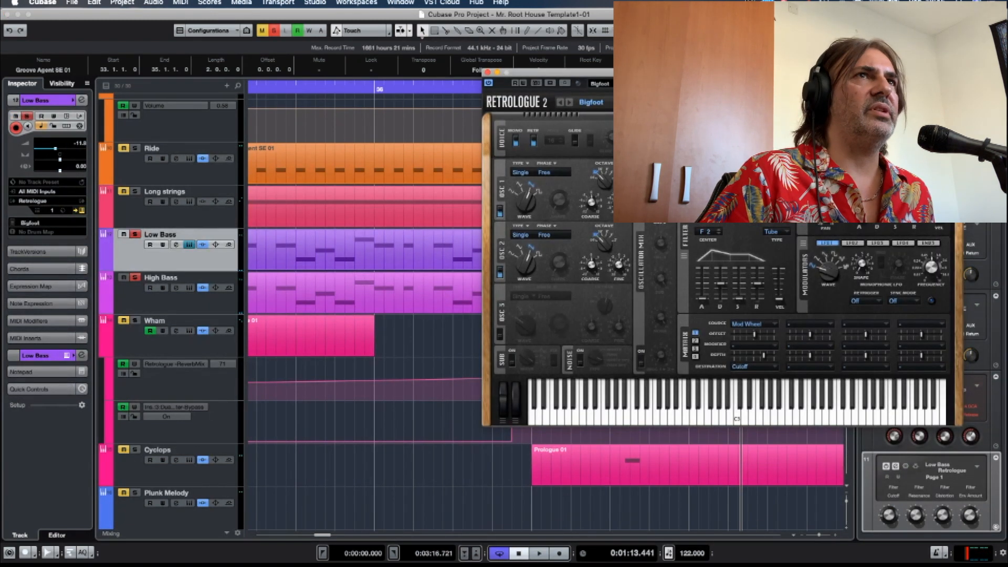
left_click_drag(735, 73, 669, 70)
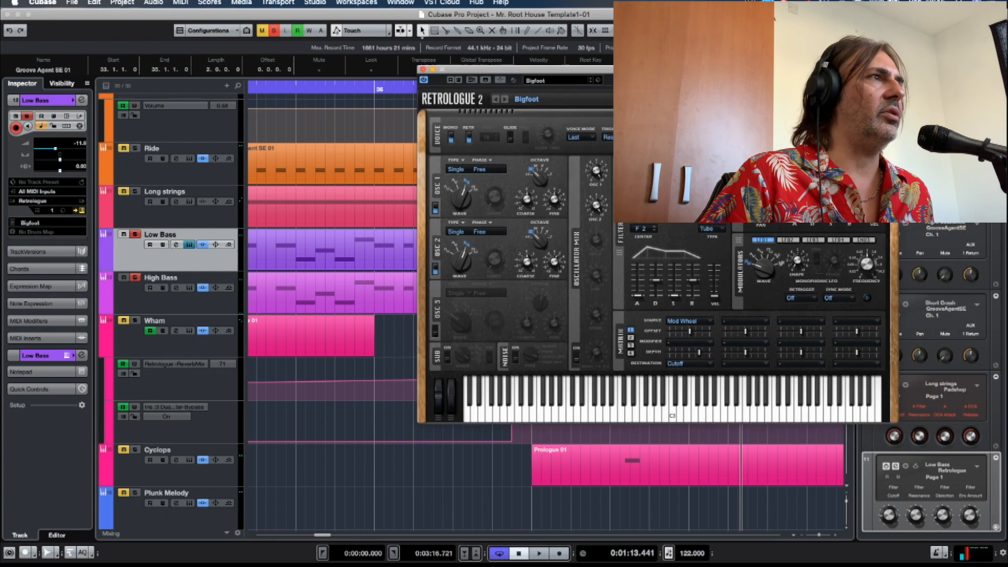
left_click(135, 279)
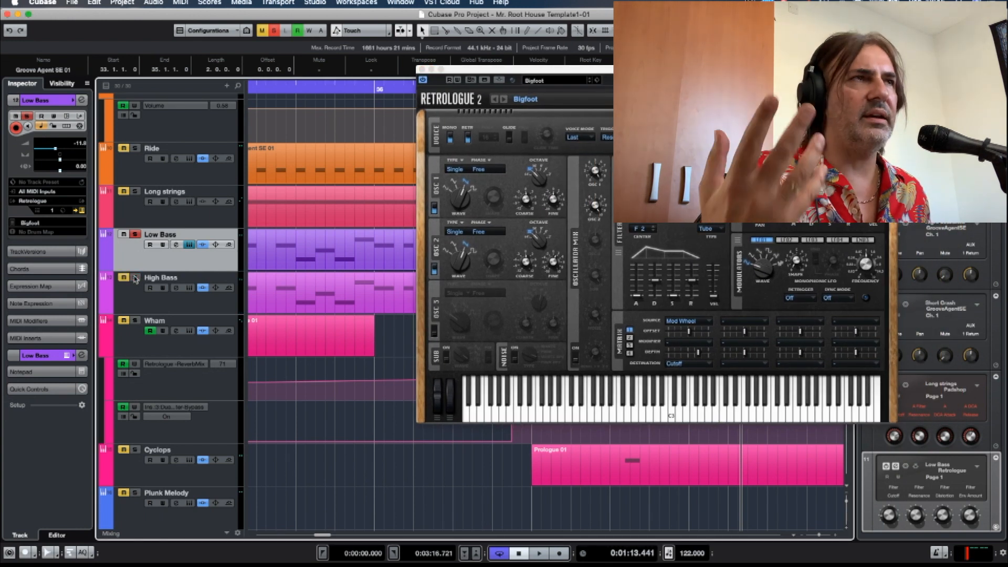
Audition notes on the Low Bass's Retrologue 2 keyboard, examine its LP24 filter shape and cutoff, and close the instrument.
left_click(591, 418)
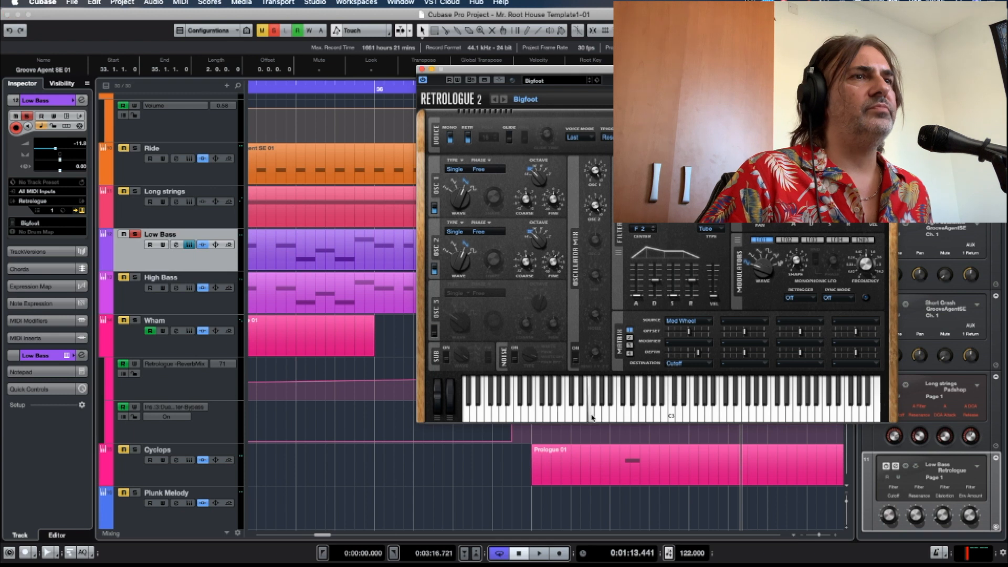
left_click(623, 417)
left_click(699, 417)
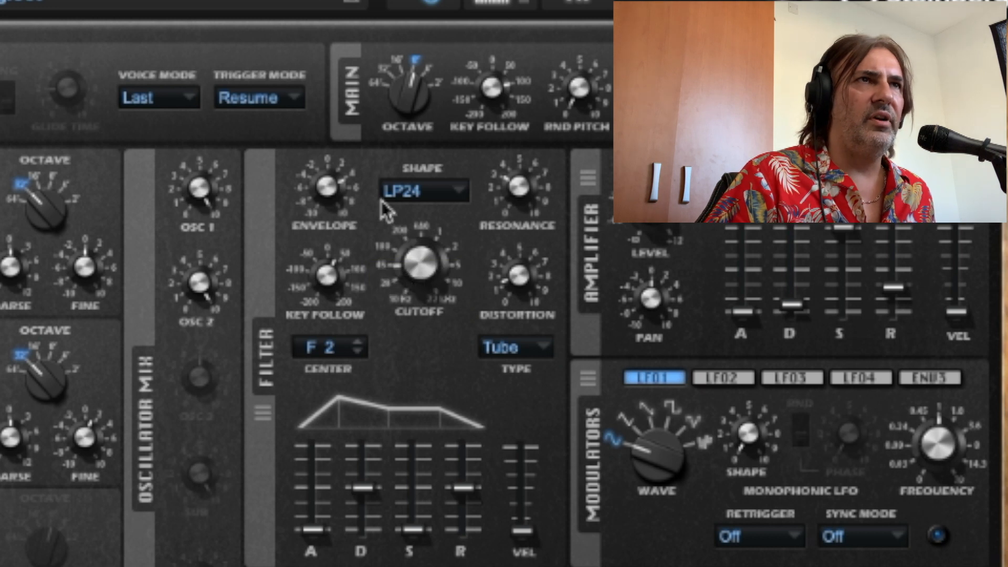
left_click_drag(420, 273, 424, 231)
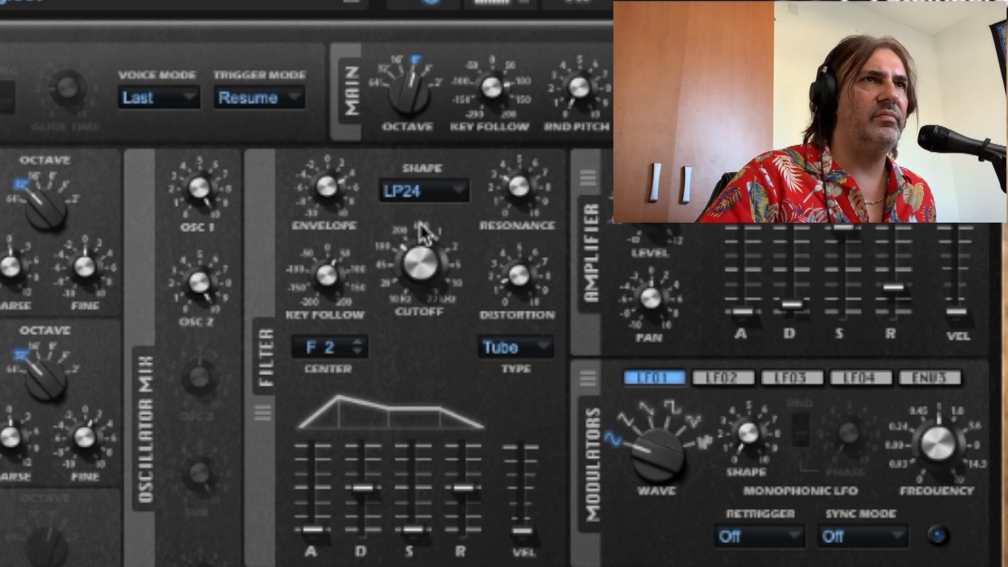
left_click_drag(424, 231, 418, 210)
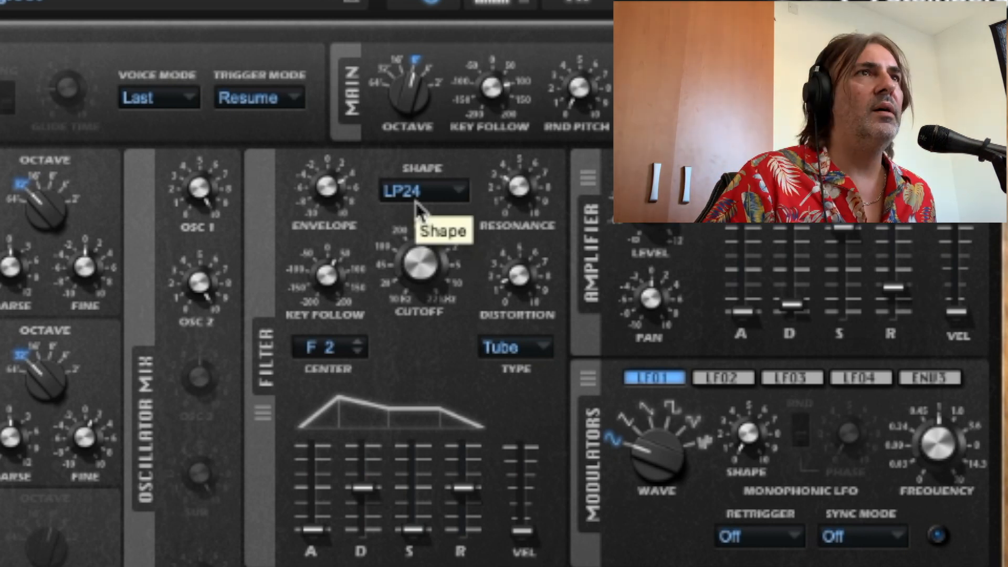
left_click_drag(411, 262, 397, 320)
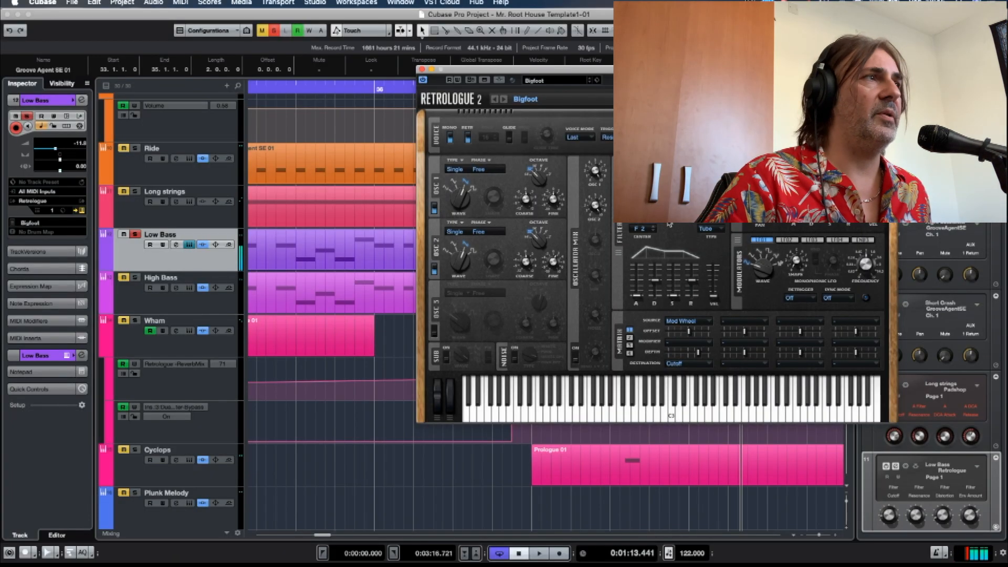
left_click(422, 71)
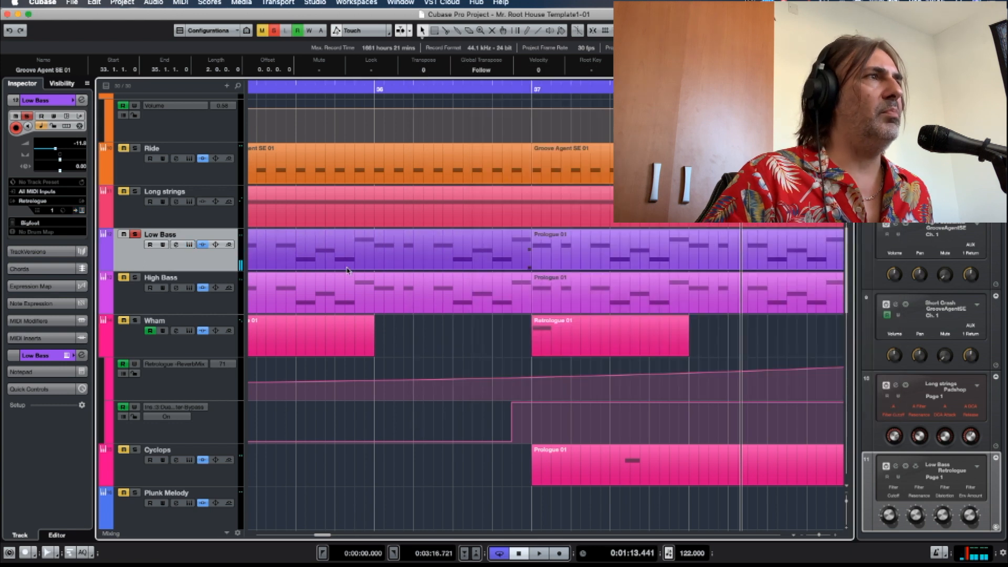
Switch the solo from the Low Bass to the High Bass and bring up the High Bass's Retrologue instrument.
left_click(135, 277)
left_click(134, 234)
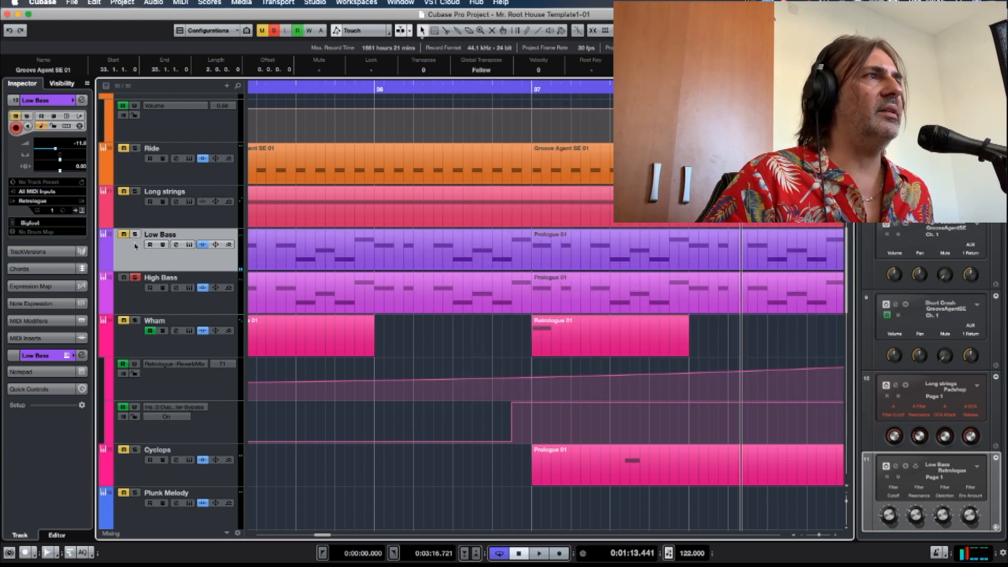
left_click(134, 303)
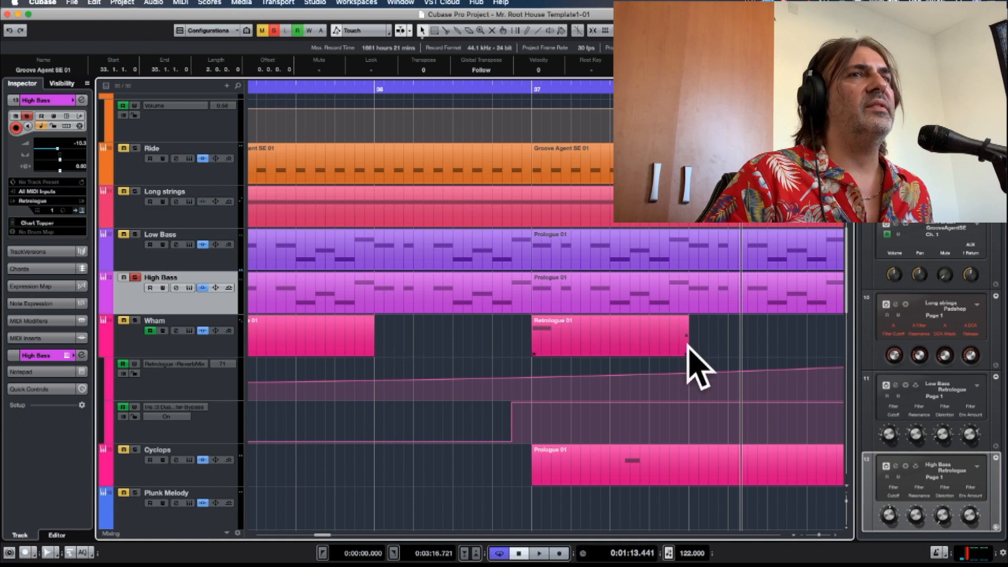
left_click(896, 466)
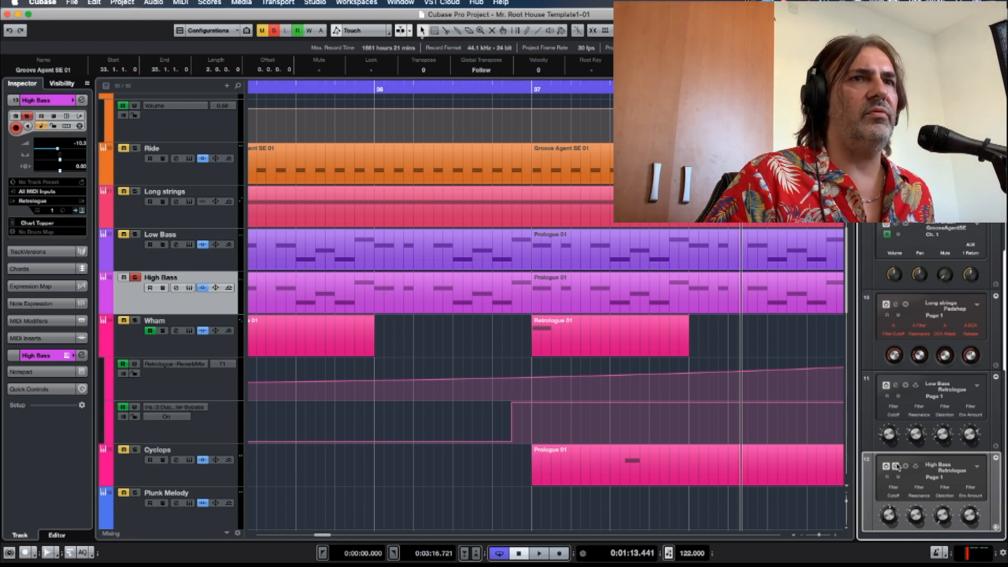
left_click_drag(699, 95, 572, 84)
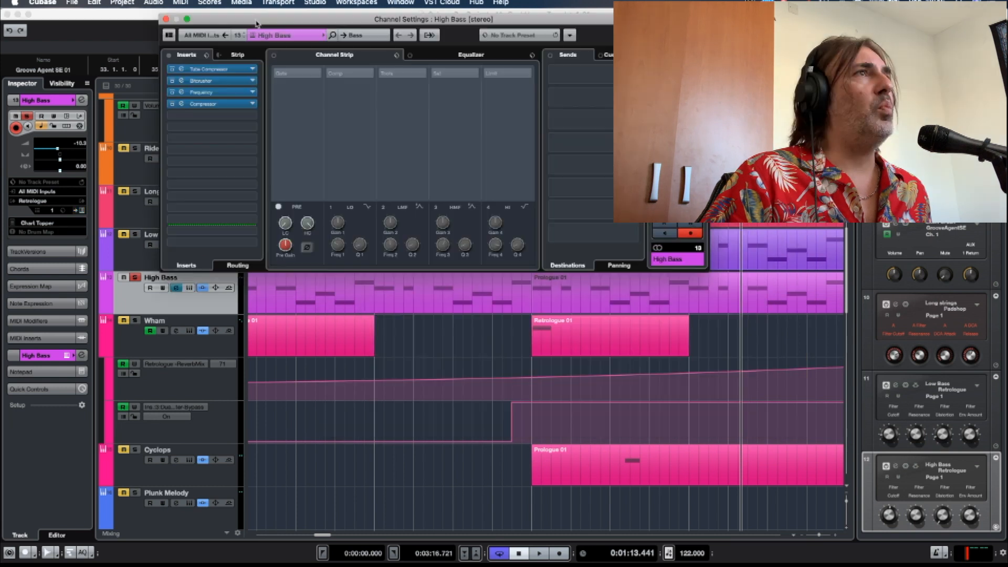
Compare the High Bass with all inserts bypassed and active, and leave only its Tube Compressor insert active.
left_click_drag(256, 23, 370, 98)
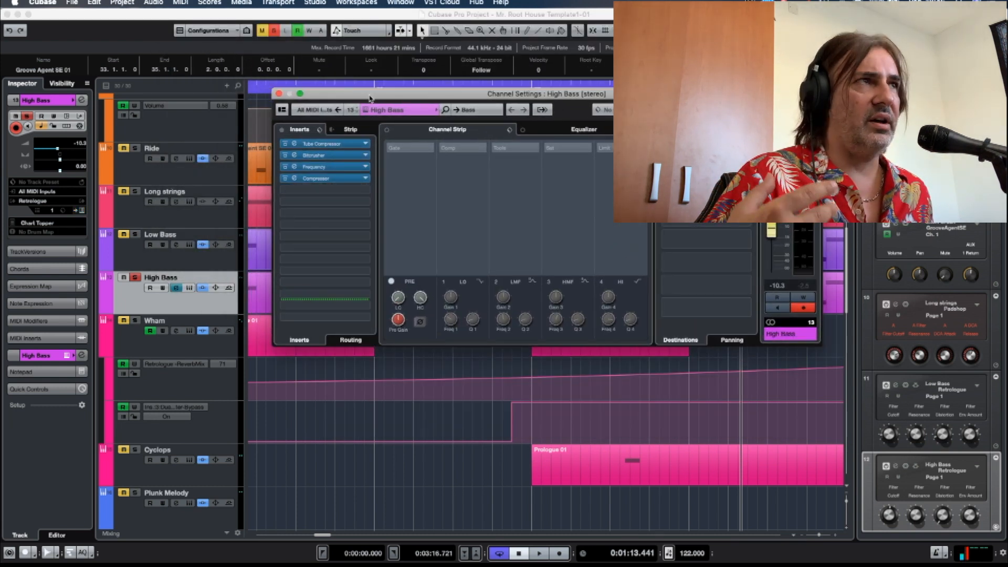
left_click(281, 129)
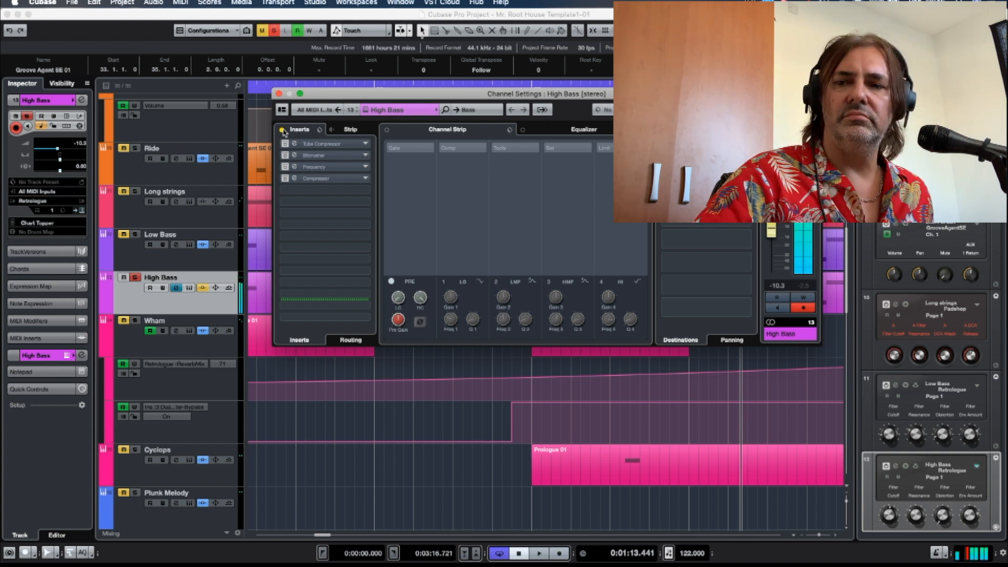
left_click(283, 130)
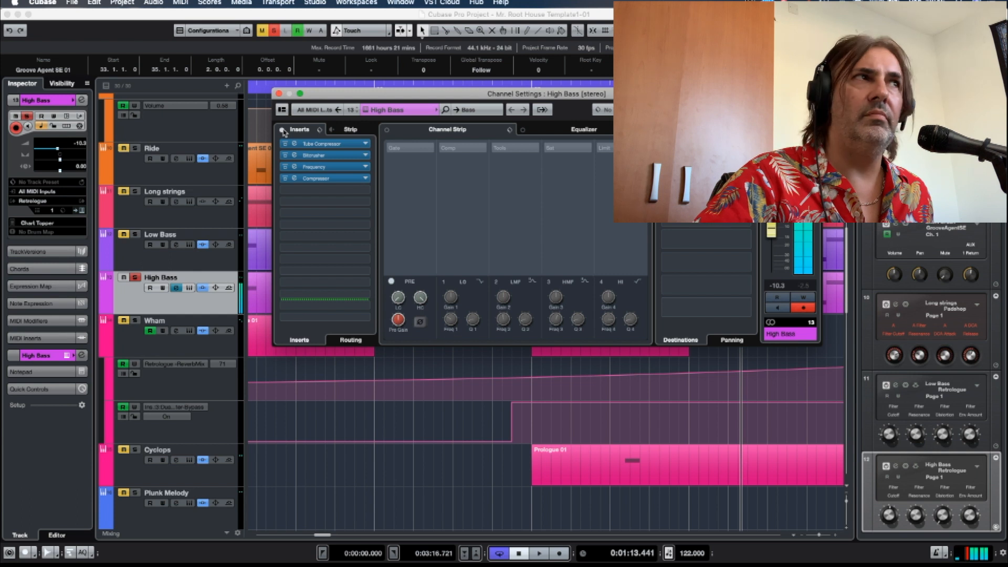
left_click(285, 155)
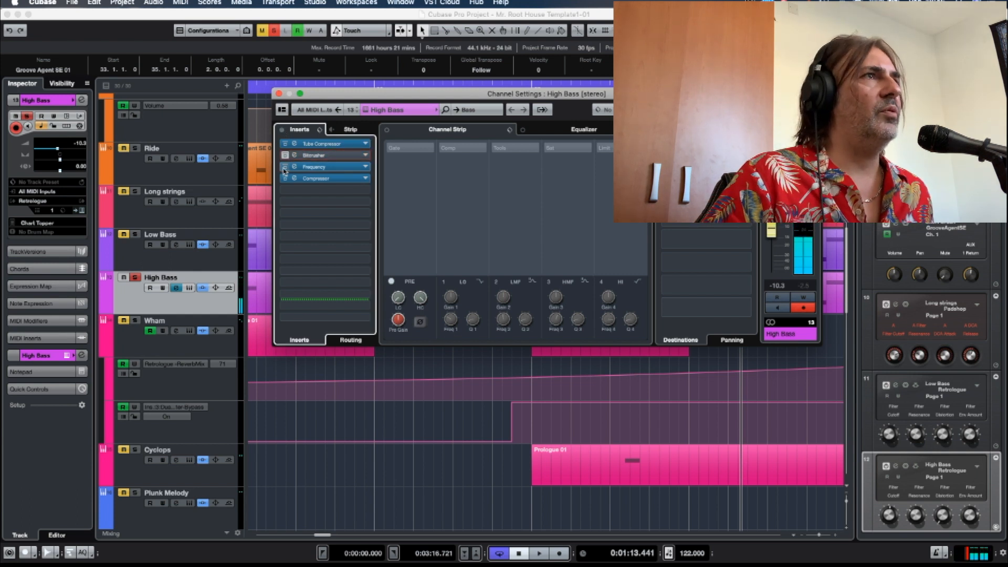
Open the High Bass's Tube Compressor insert, examine its drive, character and mix settings, and close it.
left_click(294, 144)
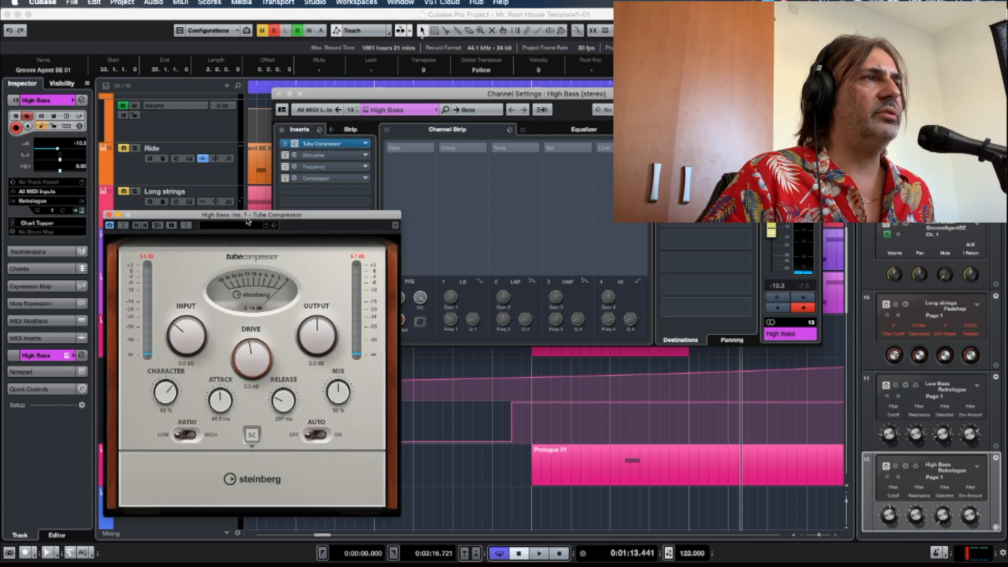
left_click_drag(248, 221, 338, 169)
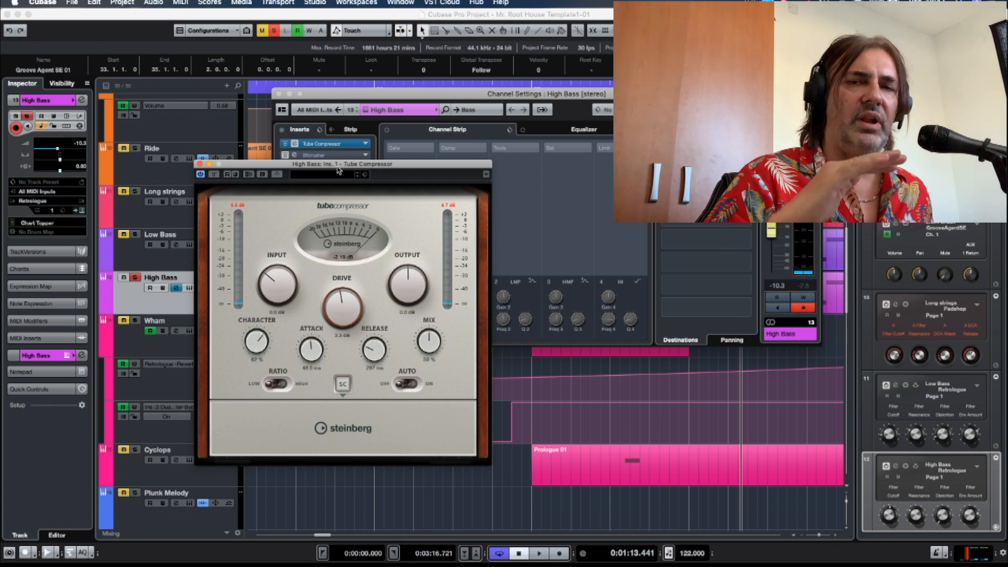
left_click(200, 164)
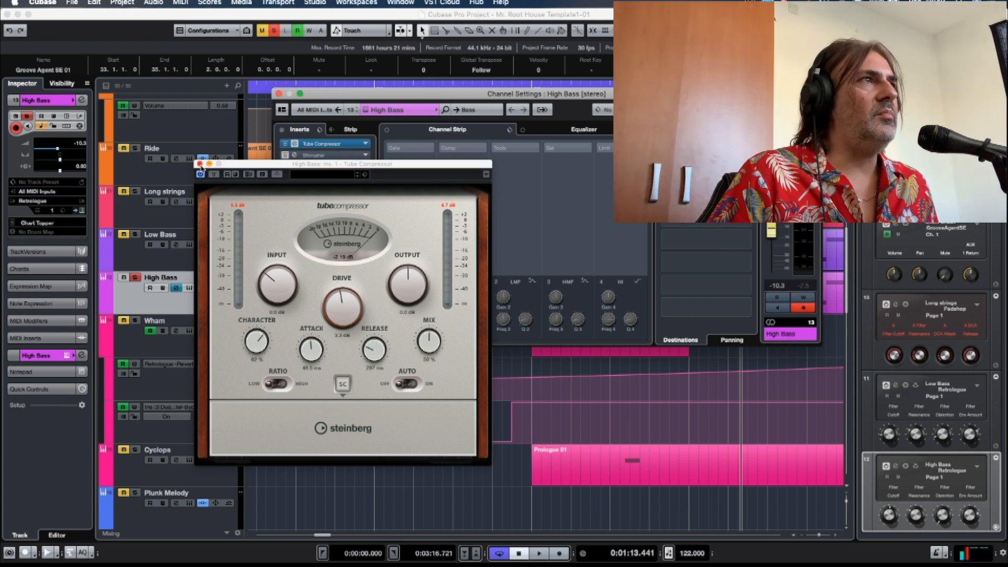
left_click(200, 164)
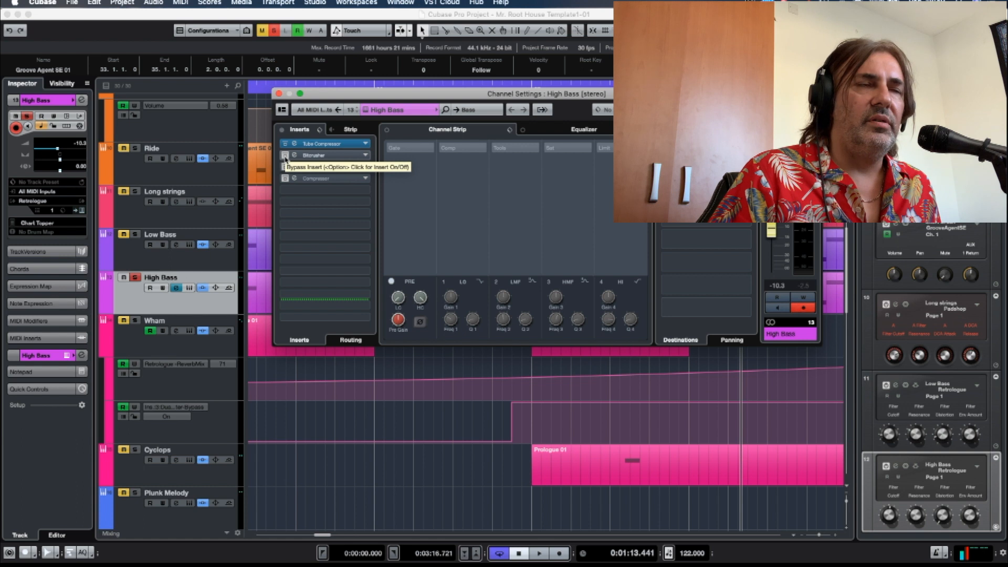
Reactivate the High Bass's Bitcrusher insert and compare the sound with the effect bypassed and active.
left_click(285, 156)
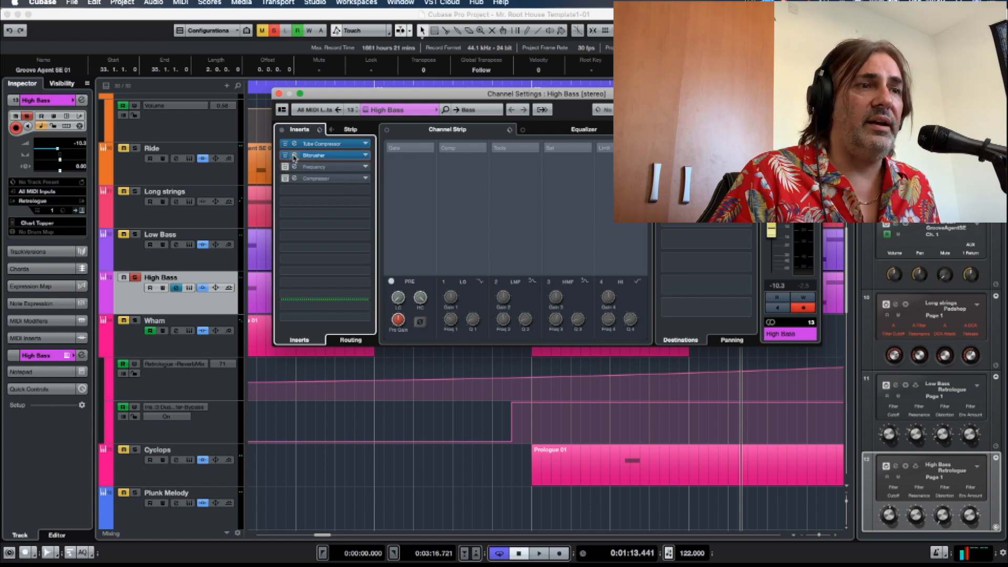
left_click_drag(350, 175, 534, 207)
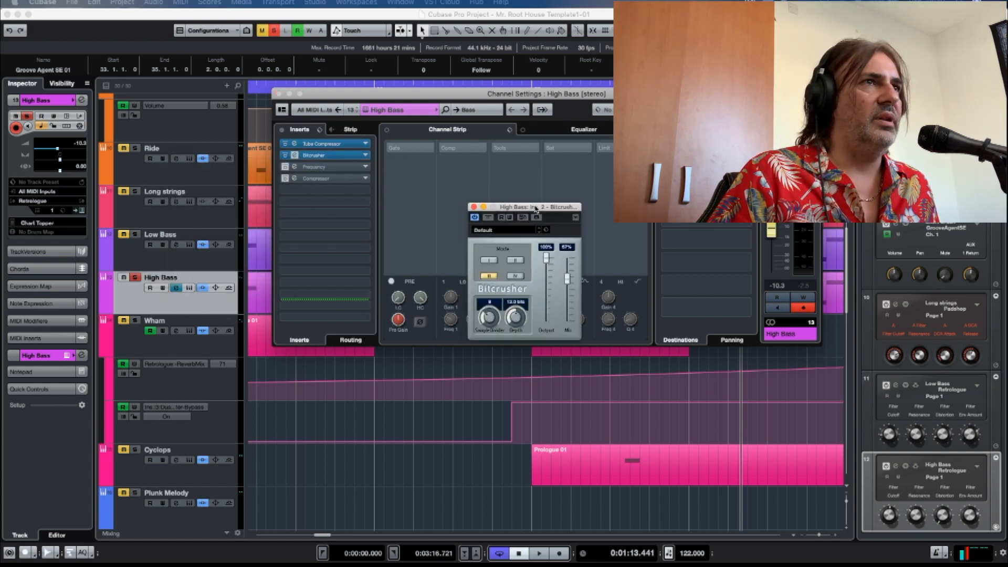
left_click(488, 217)
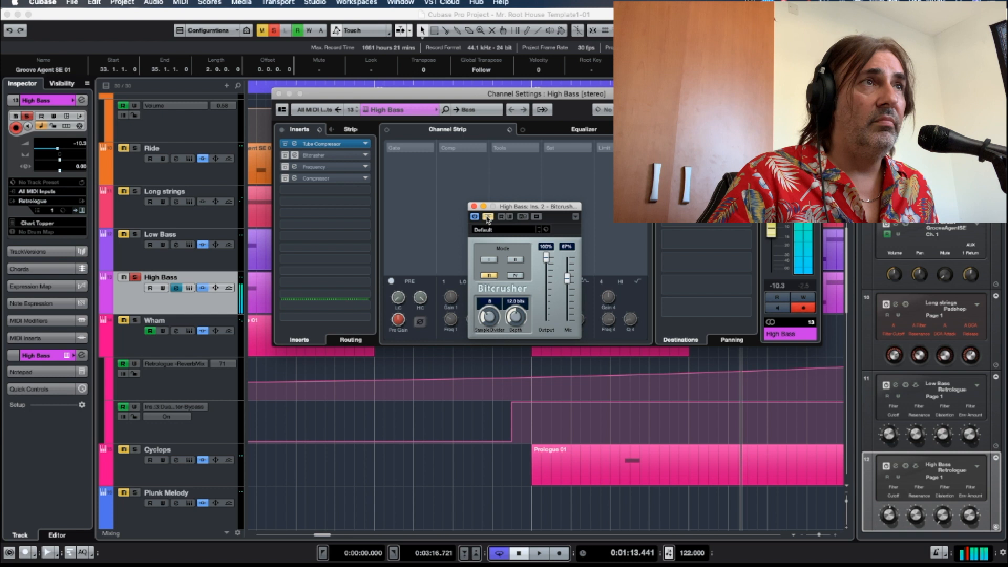
left_click(488, 217)
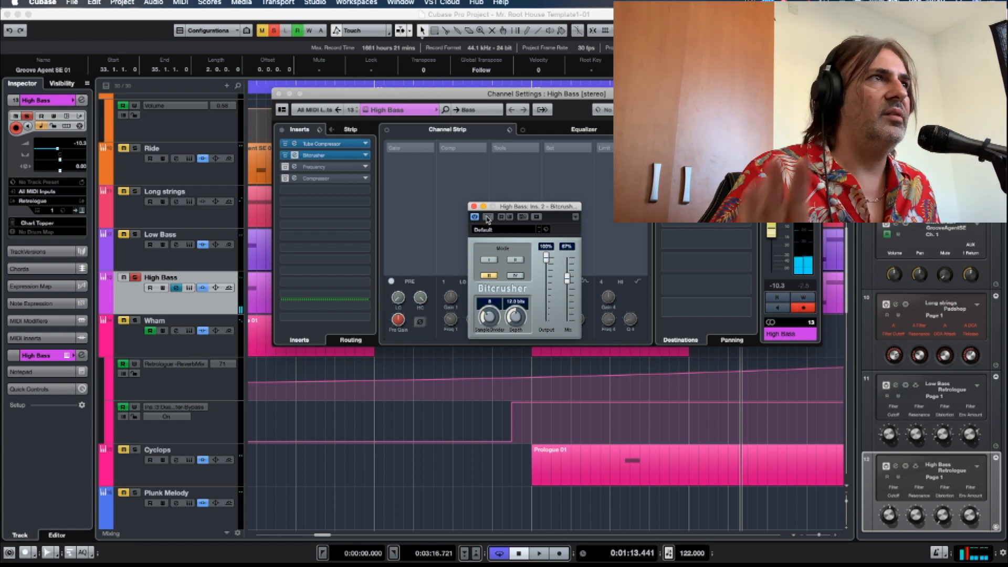
Reactivate the High Bass's Frequency insert, examine its low and high cuts and peak bands, and close it.
left_click(296, 167)
left_click(297, 167)
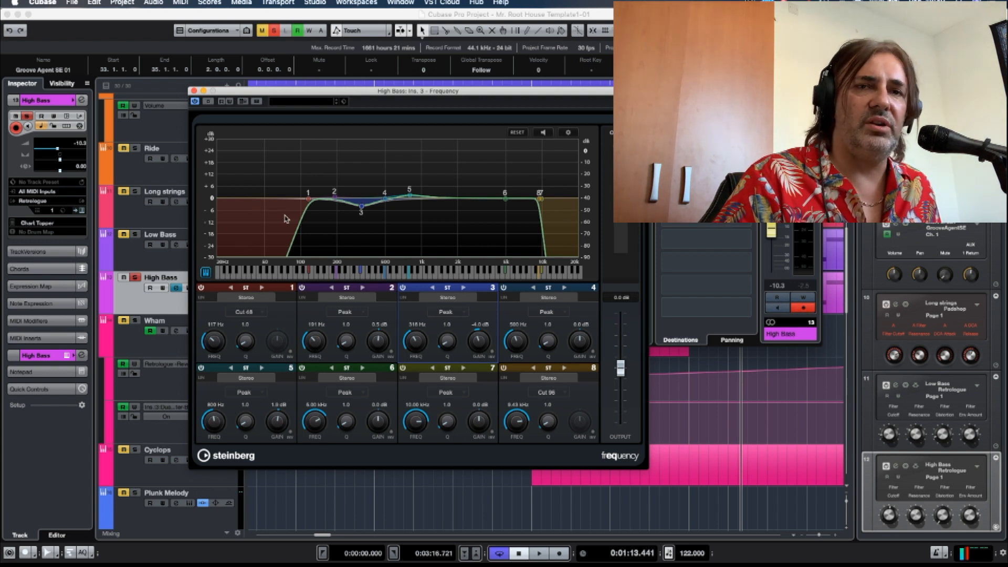
key("super+w")
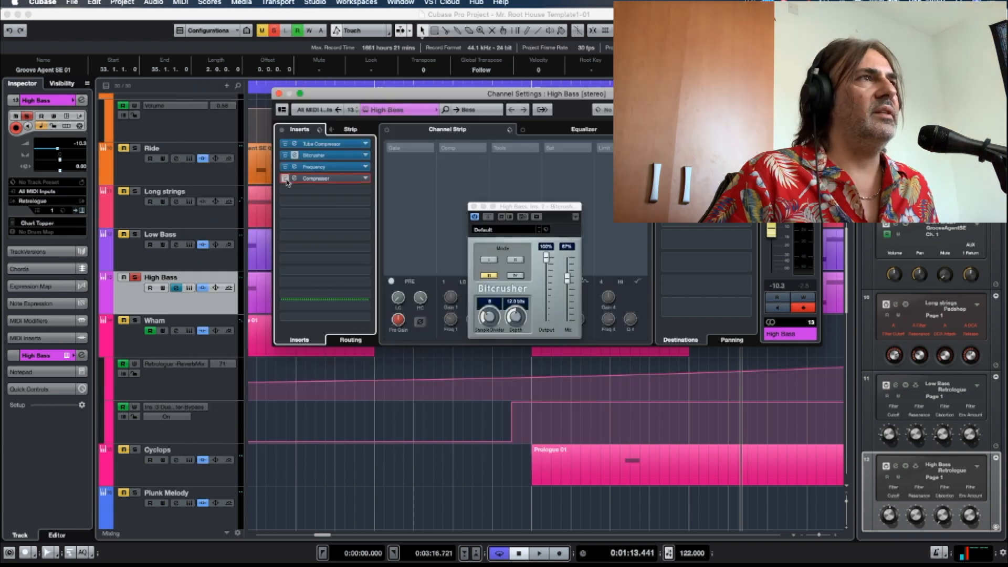
Reactivate and open the High Bass's Compressor insert, reposition its window, and close the channel settings.
left_click(295, 179)
left_click_drag(637, 151, 487, 200)
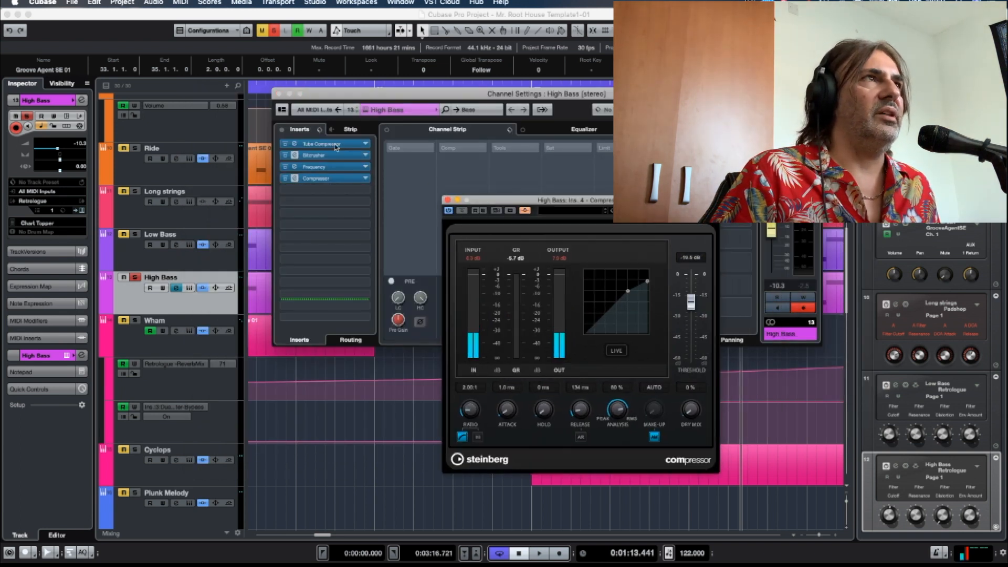
left_click(278, 95)
Solo the Kick alongside the High Bass and play them from just before bar 36 to check the Compressor's response.
scroll(325, 171, "up", 10)
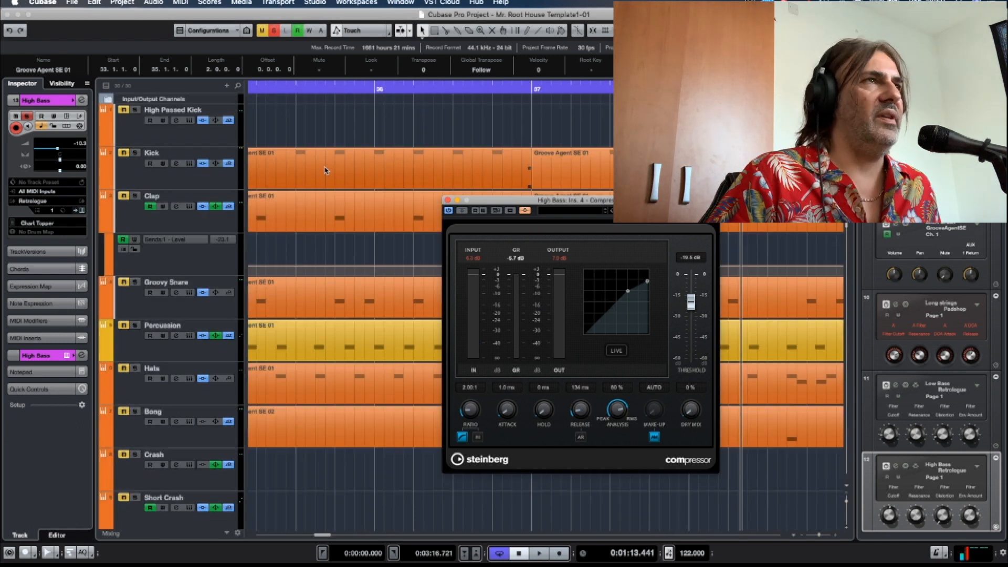
left_click(135, 153)
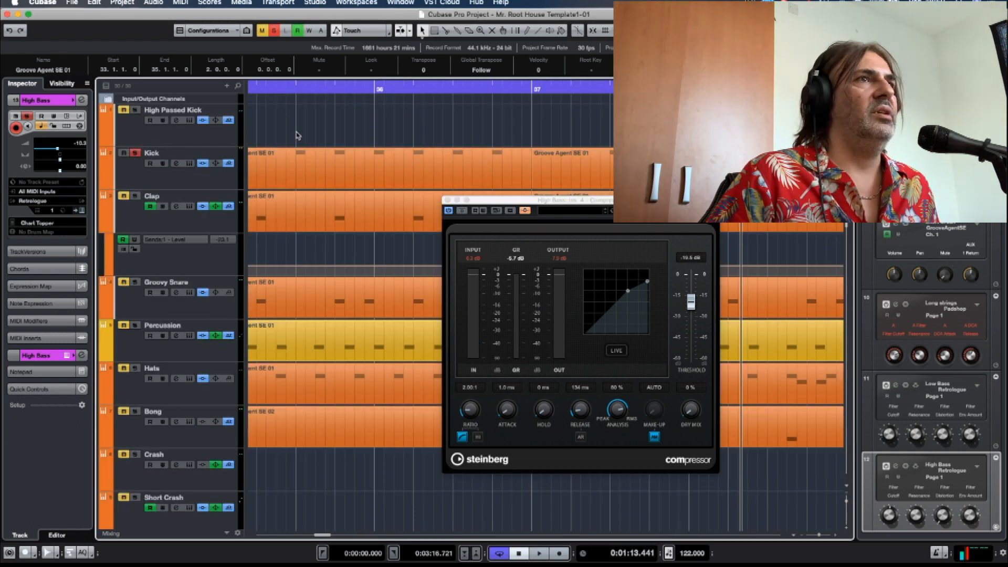
scroll(296, 135, "down", 12)
scroll(296, 135, "up", 2)
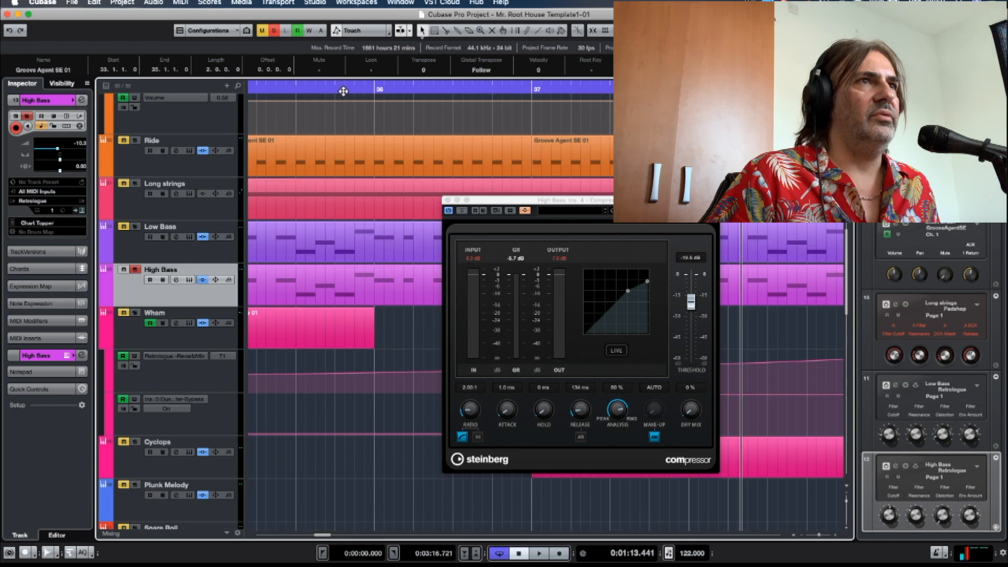
left_click(343, 91)
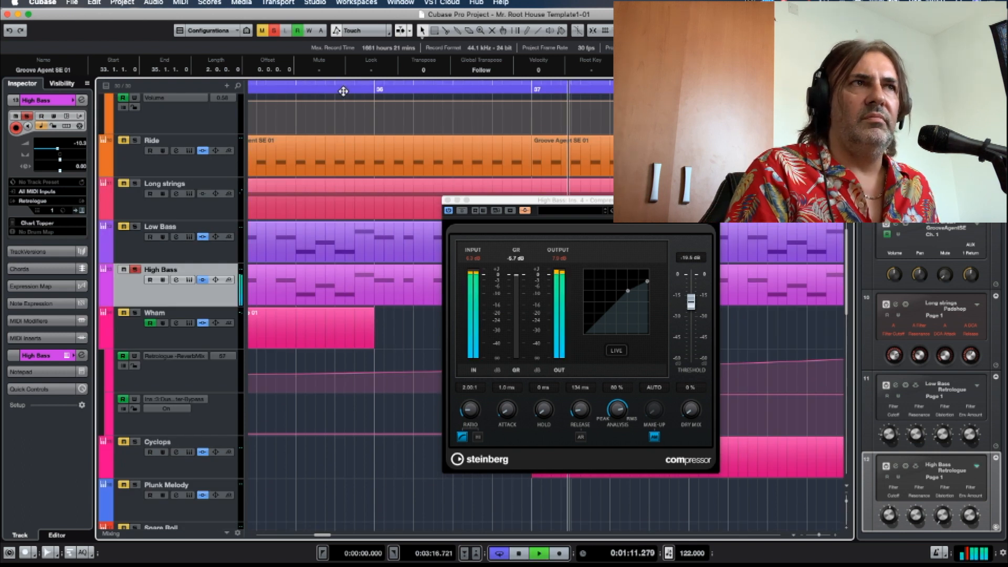
key("space")
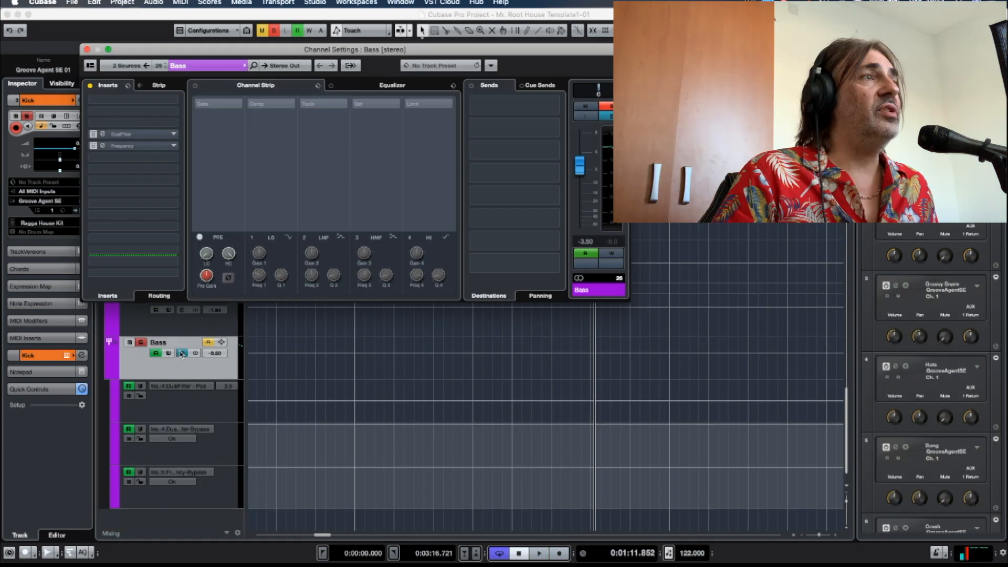
Open the Bass group's channel settings and its DualFilter and Frequency inserts, placing the two plug-in windows side by side.
left_click(182, 354)
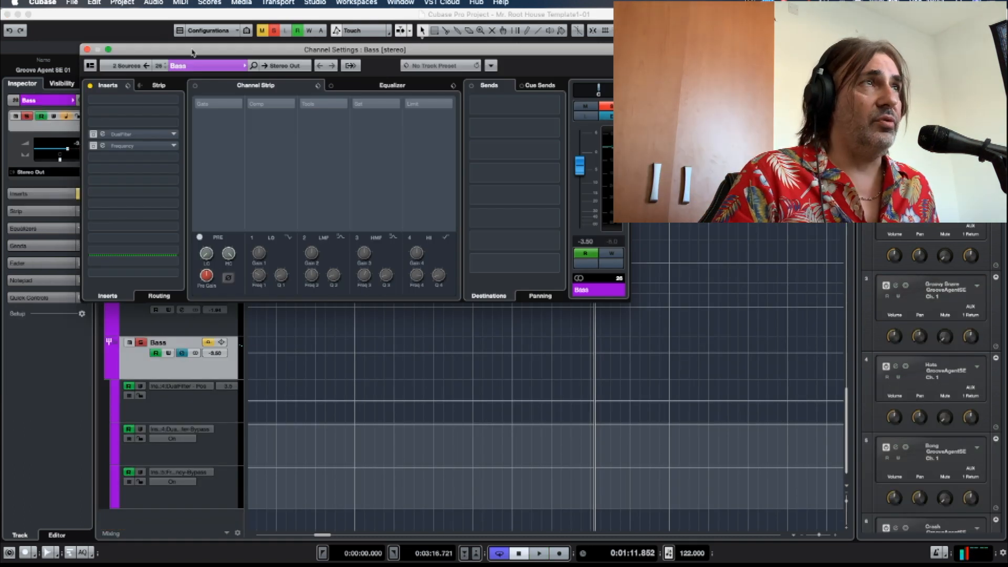
left_click_drag(192, 49, 468, 72)
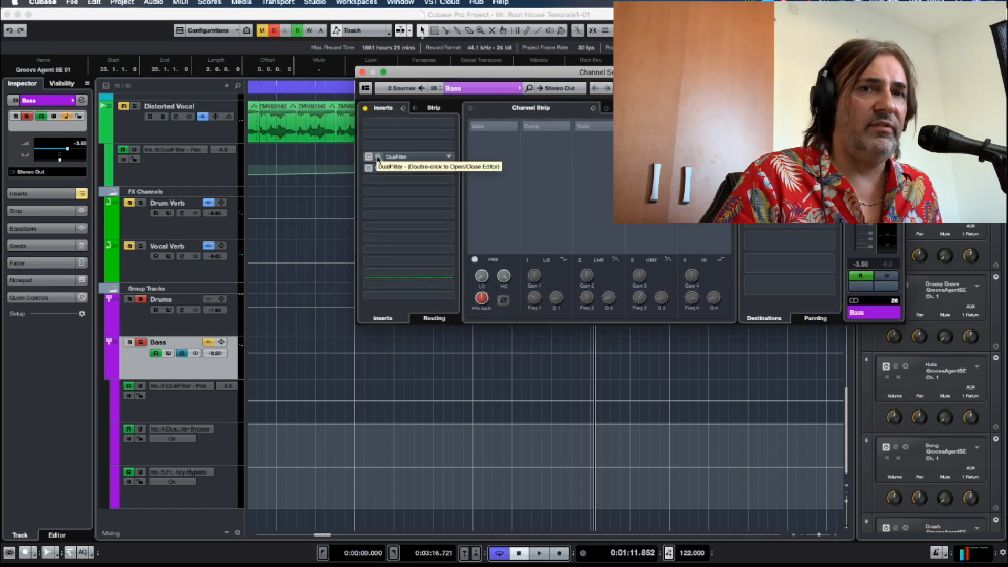
left_click(381, 170)
left_click(381, 157)
left_click(311, 151)
left_click_drag(1, 73, 616, 89)
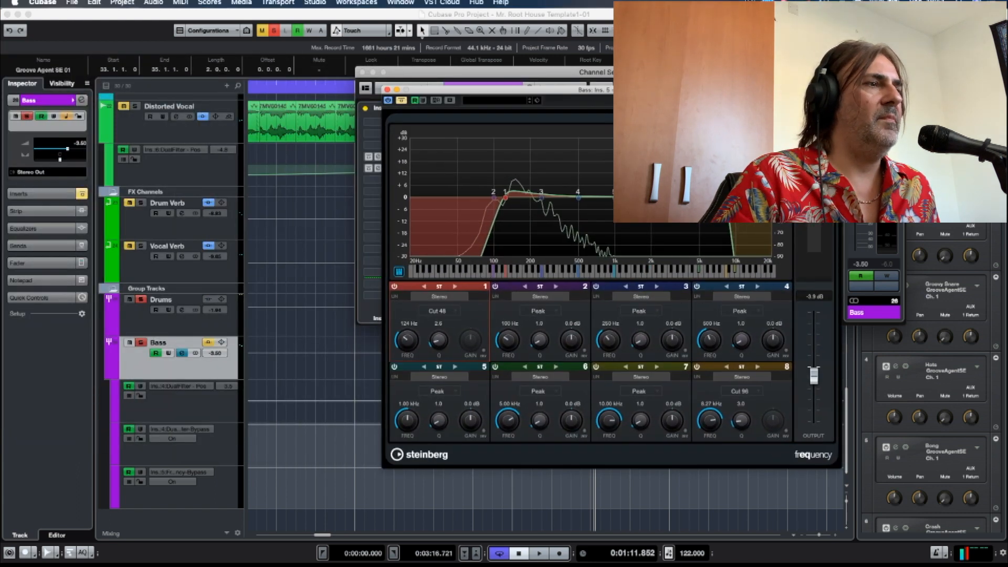
left_click_drag(2, 68, 305, 89)
Uncover the Bass group's automation lanes and play from bar 39 through the DualFilter bypass change.
scroll(316, 324, "right", 5)
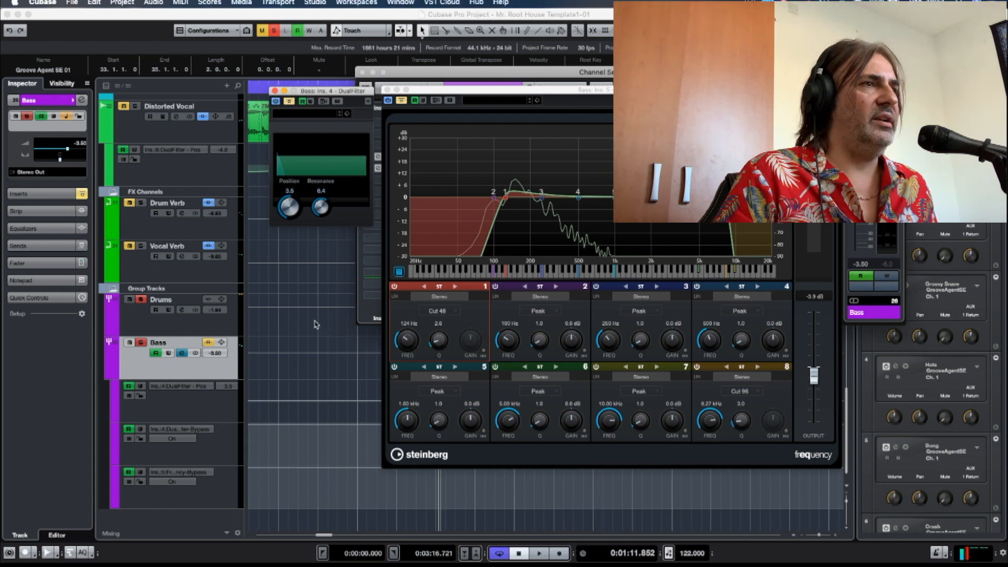
left_click_drag(534, 96, 567, 19)
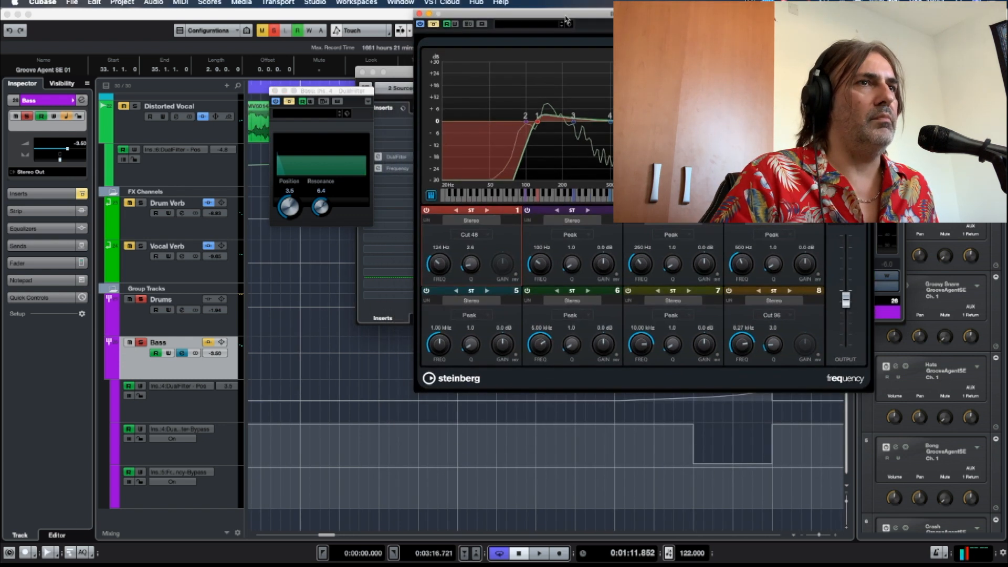
scroll(295, 348, "right", 5)
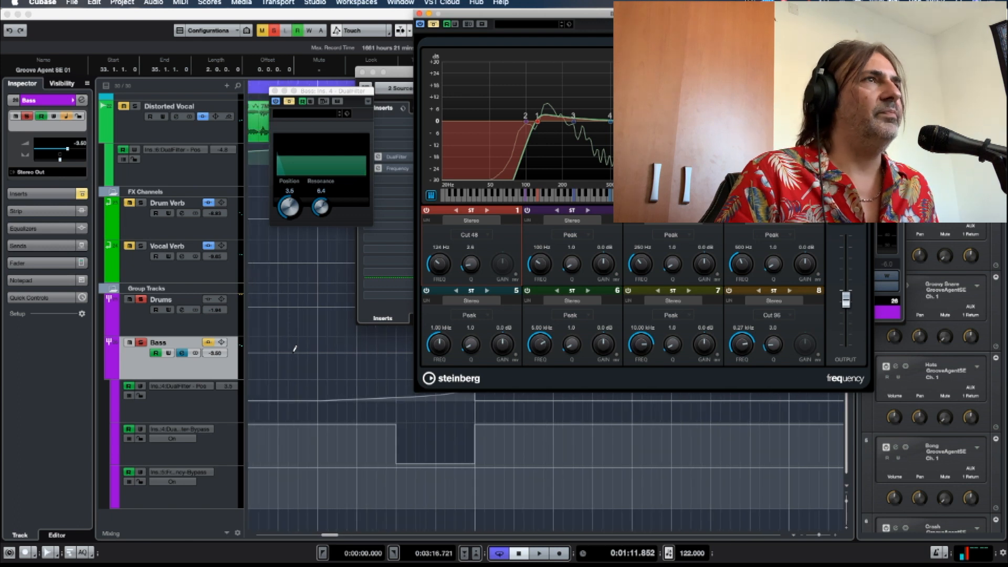
left_click(259, 92)
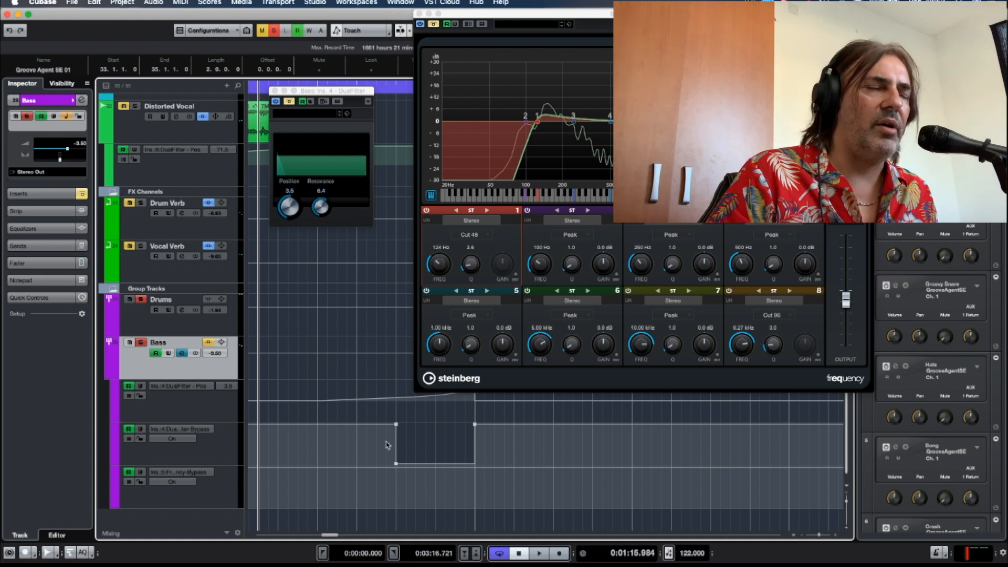
key("space")
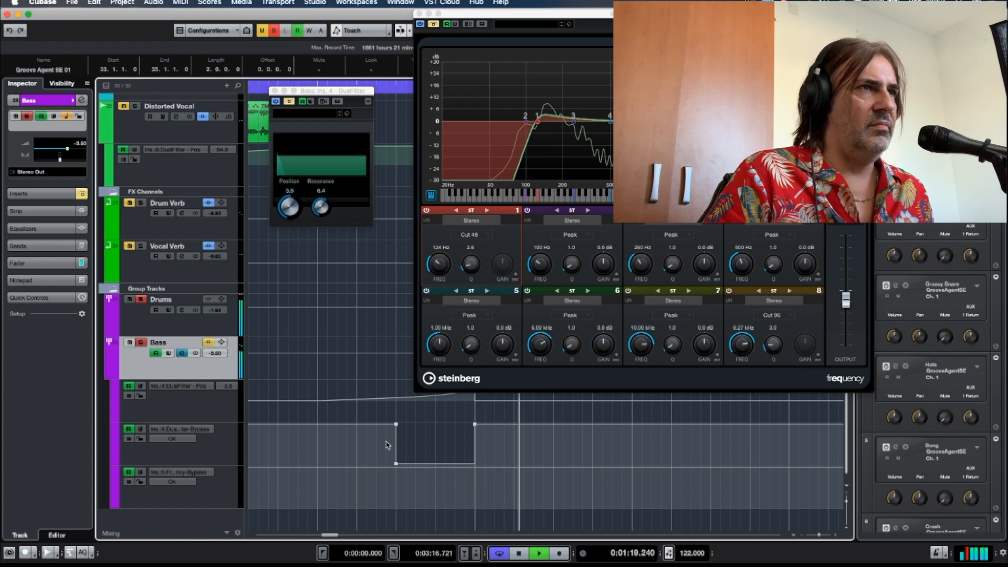
key("space")
Replay the Bass group's DualFilter sweep leading into bar 41 and examine its position automation.
scroll(399, 408, "right", 3)
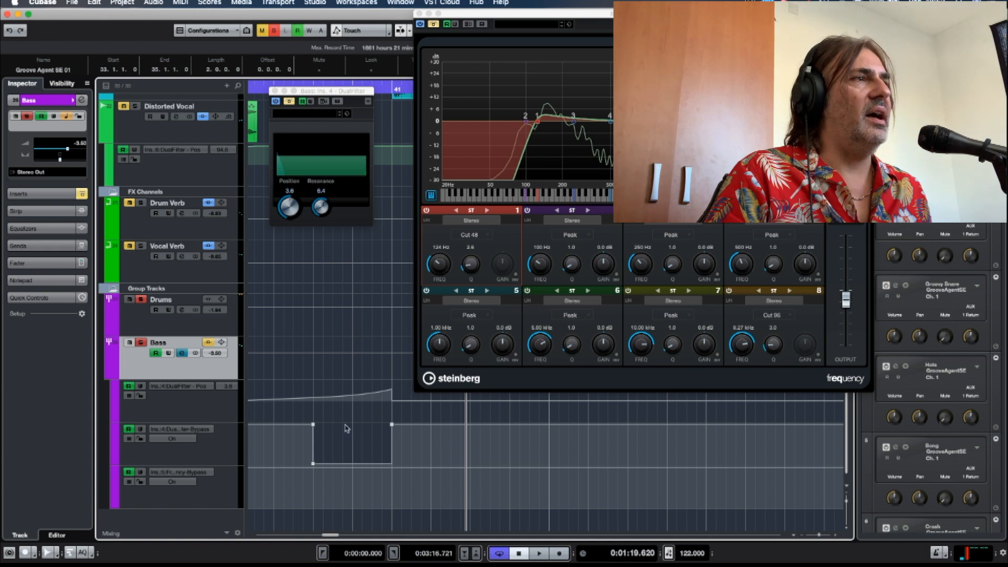
left_click(254, 91)
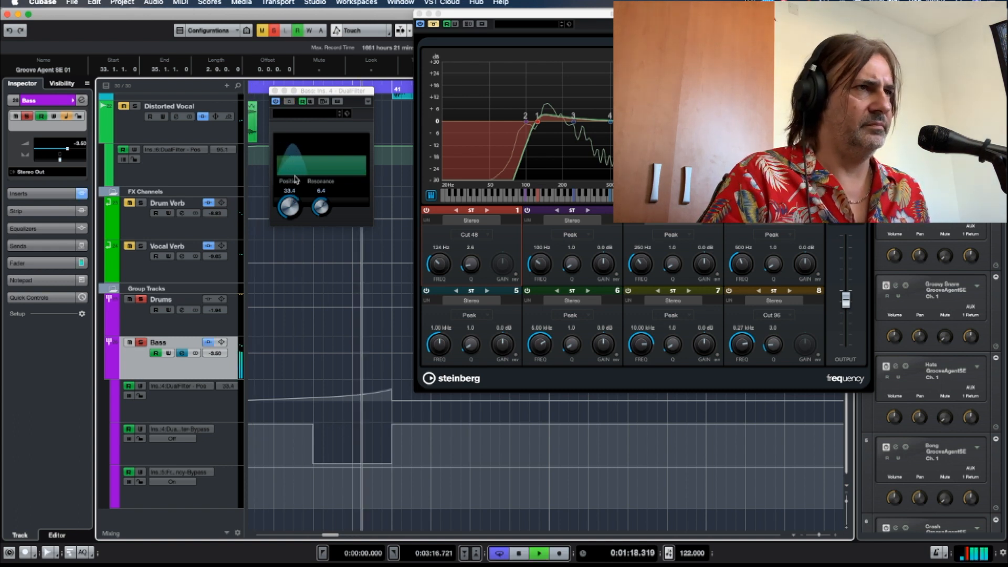
key("space")
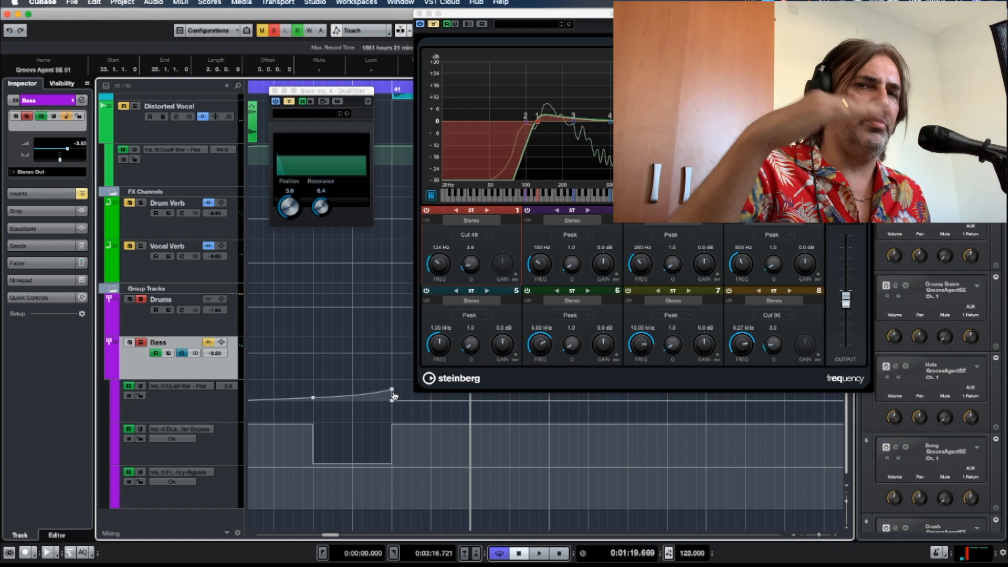
scroll(358, 409, "right", 5)
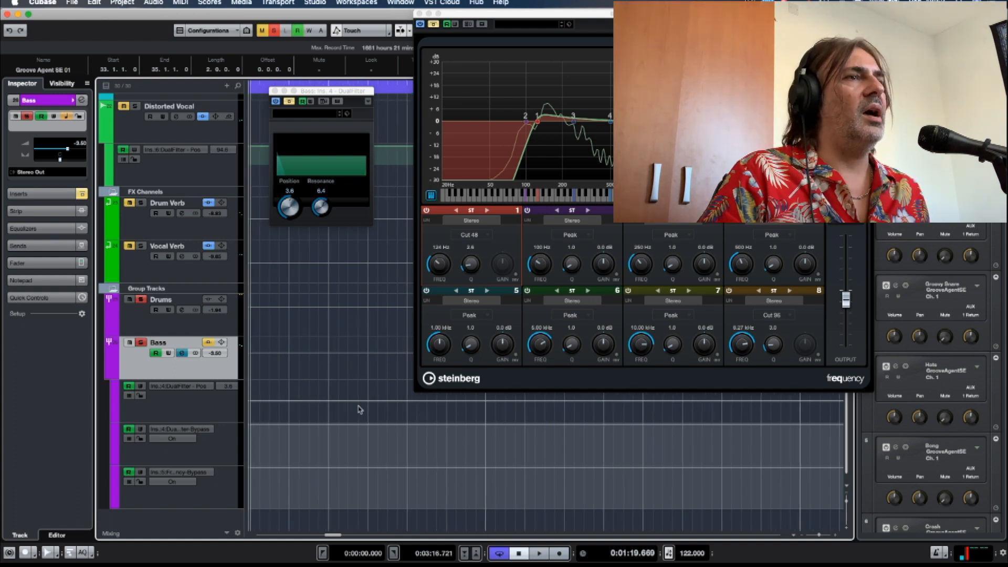
Move the Frequency window aside to uncover the arrangement and examine the Bass group's filter automation leading into bar 49.
scroll(358, 410, "right", 3)
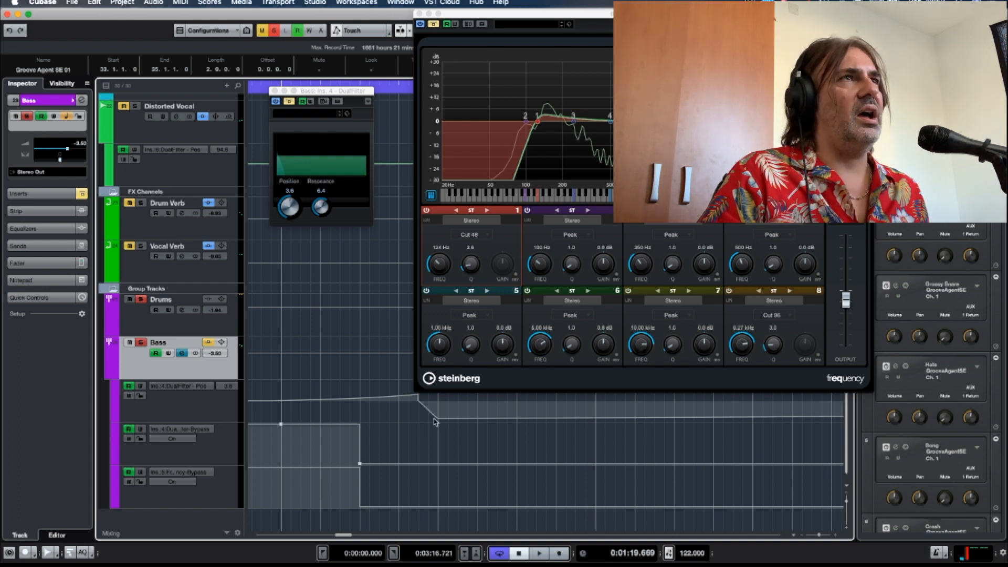
left_click(511, 20)
left_click_drag(512, 20, 501, 50)
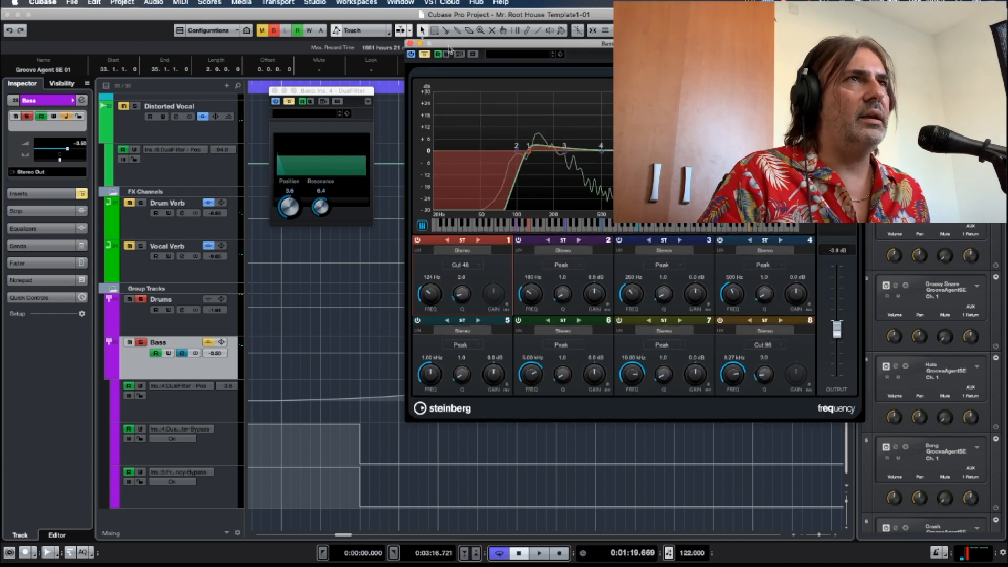
left_click_drag(448, 47, 516, 88)
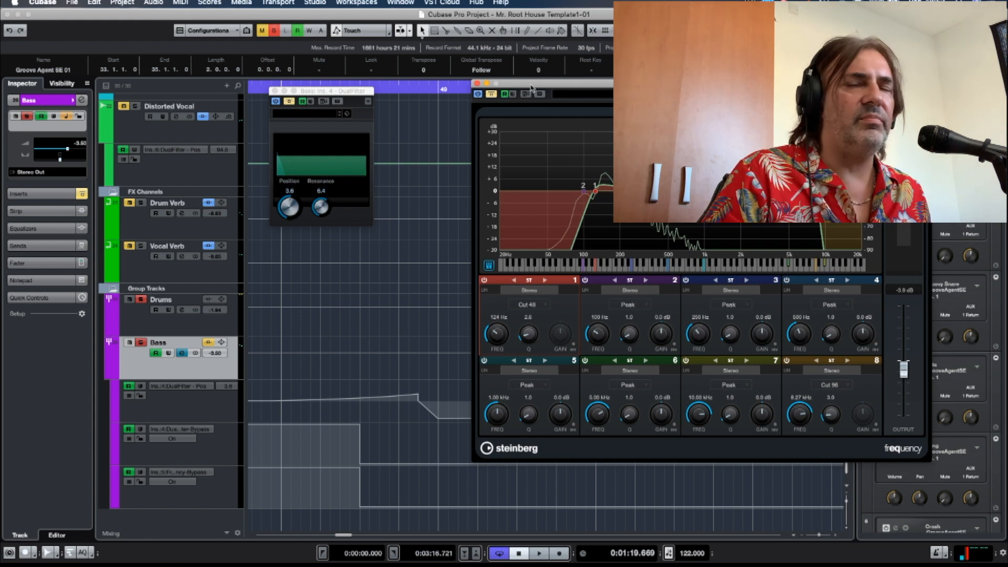
left_click_drag(531, 89, 563, 87)
scroll(435, 111, "left", 2)
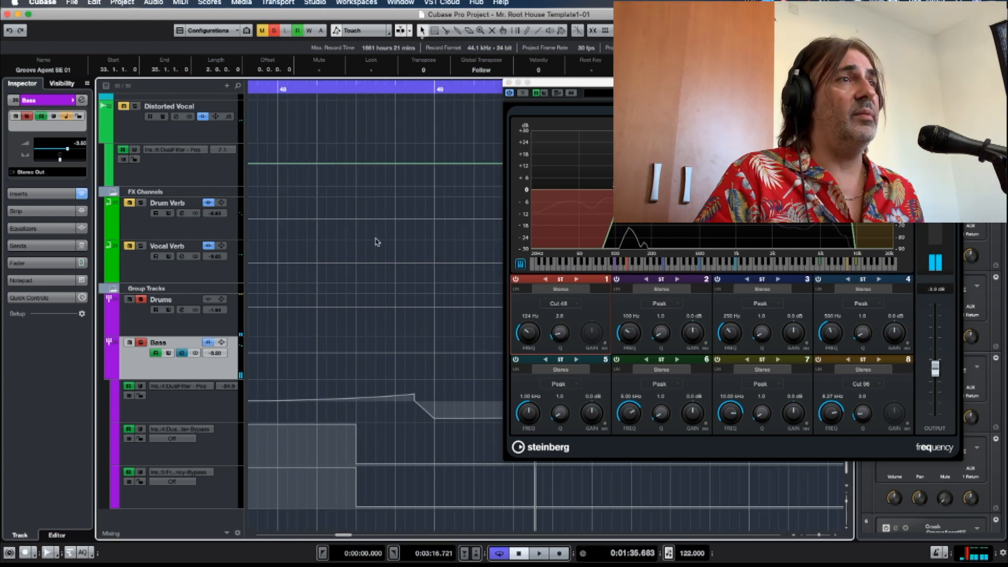
scroll(377, 242, "right", 4)
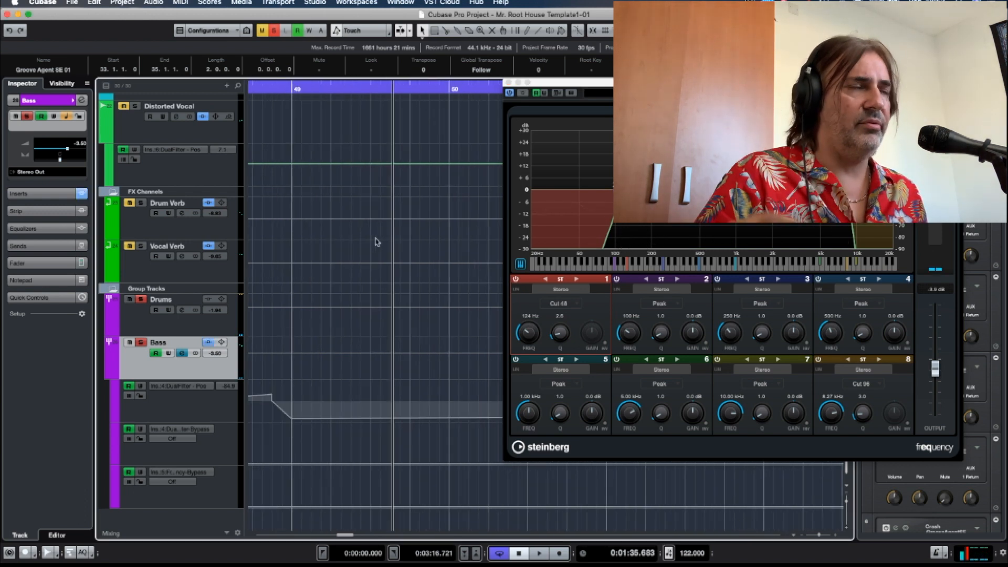
scroll(377, 242, "left", 1)
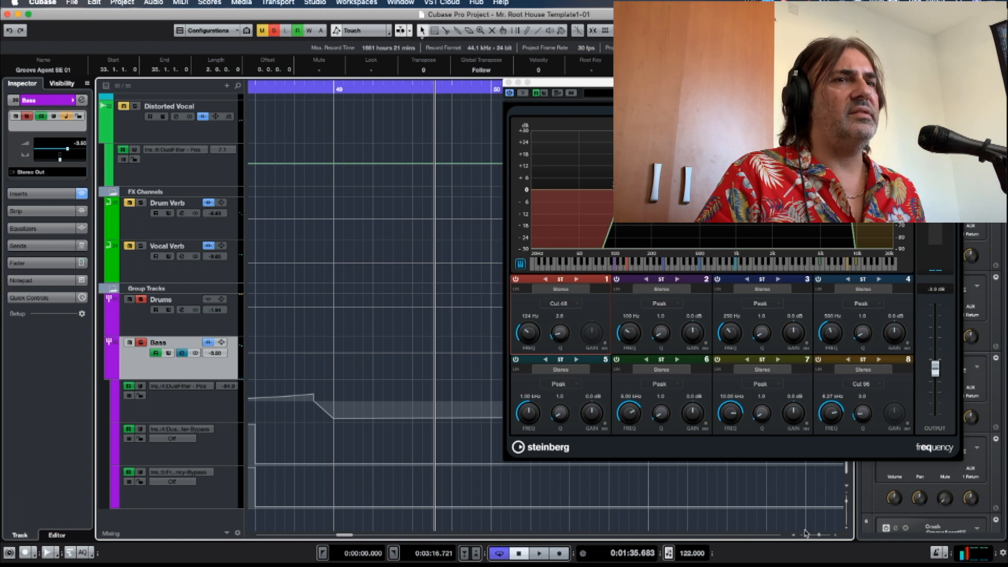
Play from just before bar 49 with the view following playback to hear the Bass group's DualFilter position automation.
left_click_drag(819, 534, 816, 534)
scroll(420, 320, "right", 4)
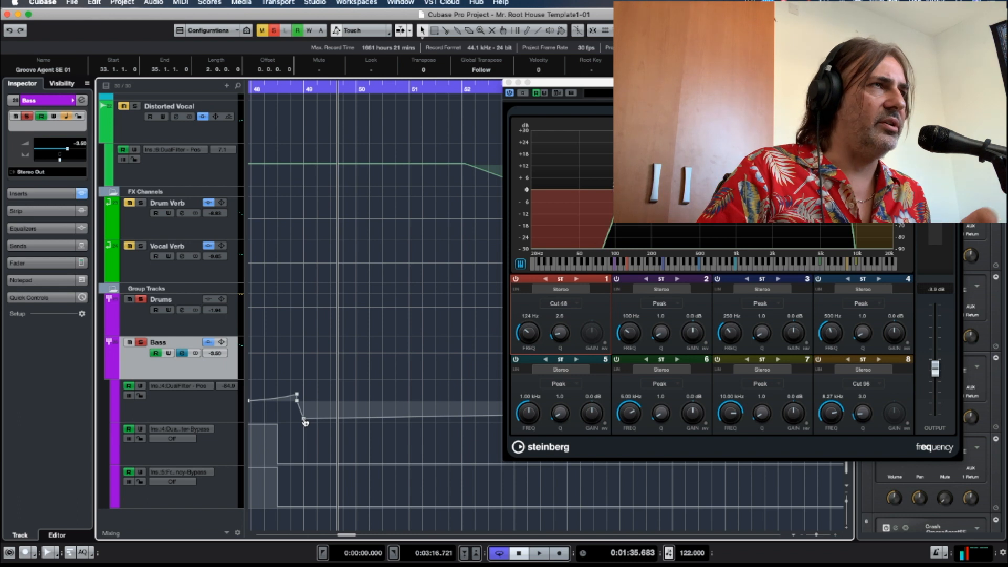
left_click(294, 88)
key("space")
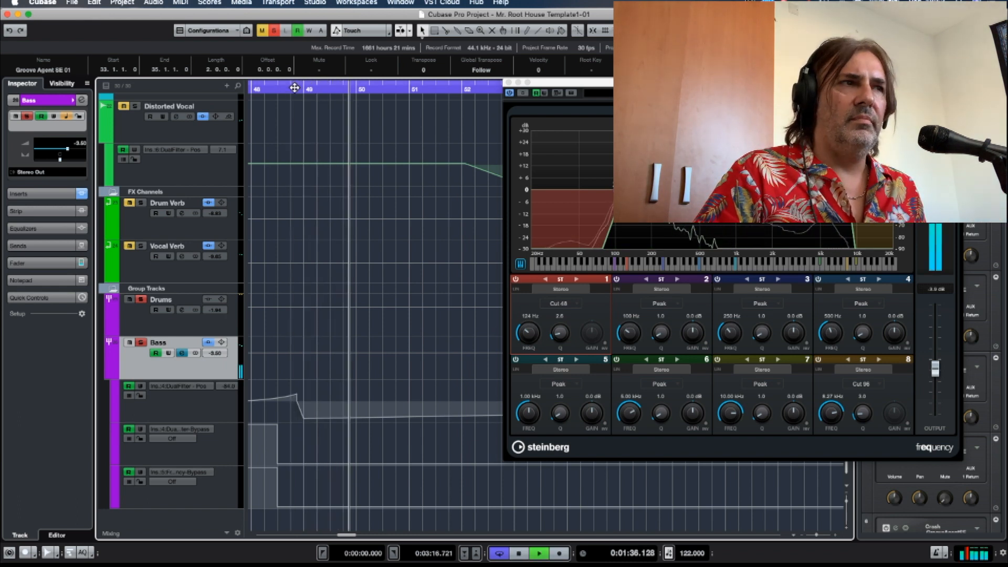
key("f")
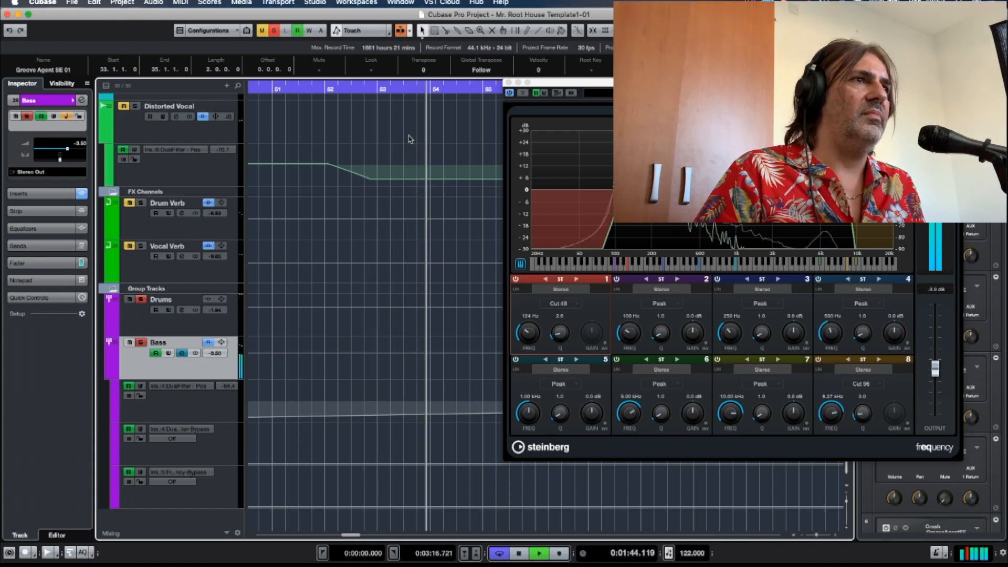
key("space")
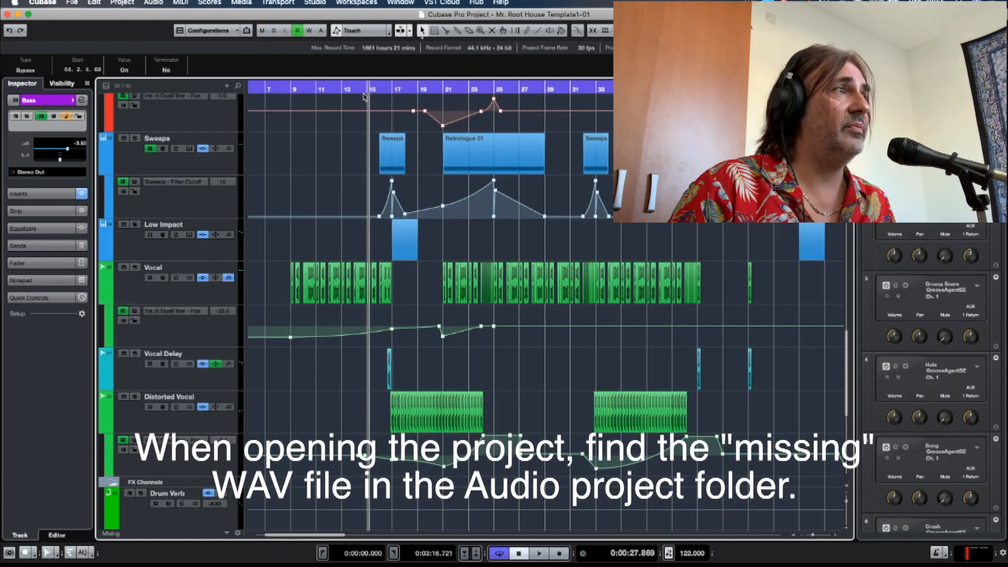
Solo the Vocal, Vocal Delay and Distorted Vocal tracks and play them from bar 12 into the distorted section.
left_click(136, 268)
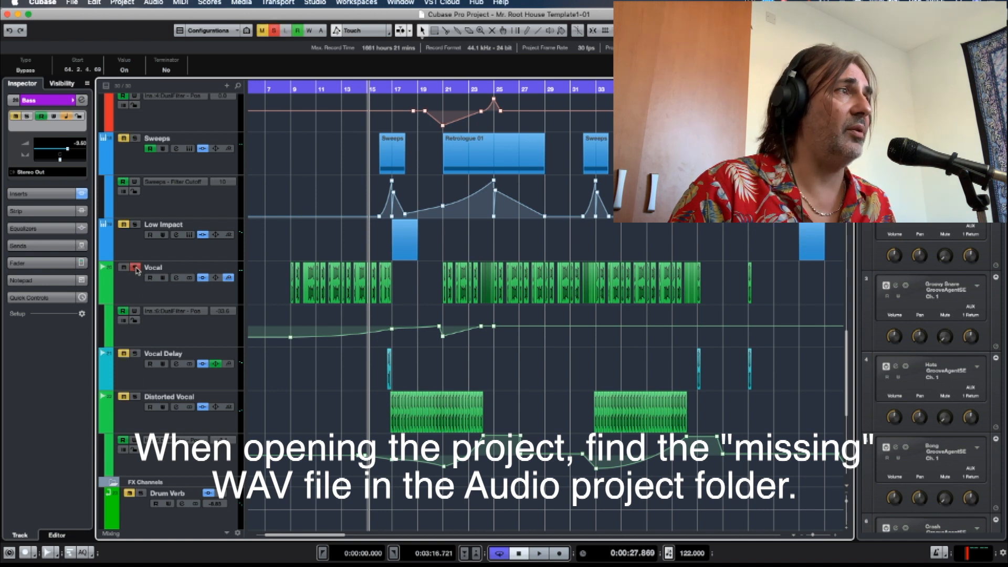
left_click(136, 354)
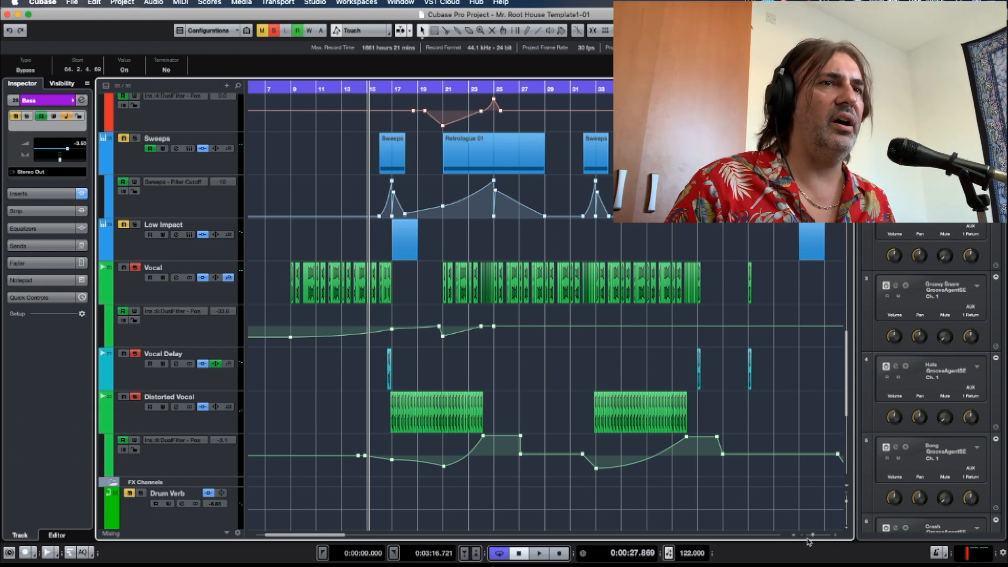
left_click_drag(815, 535, 816, 537)
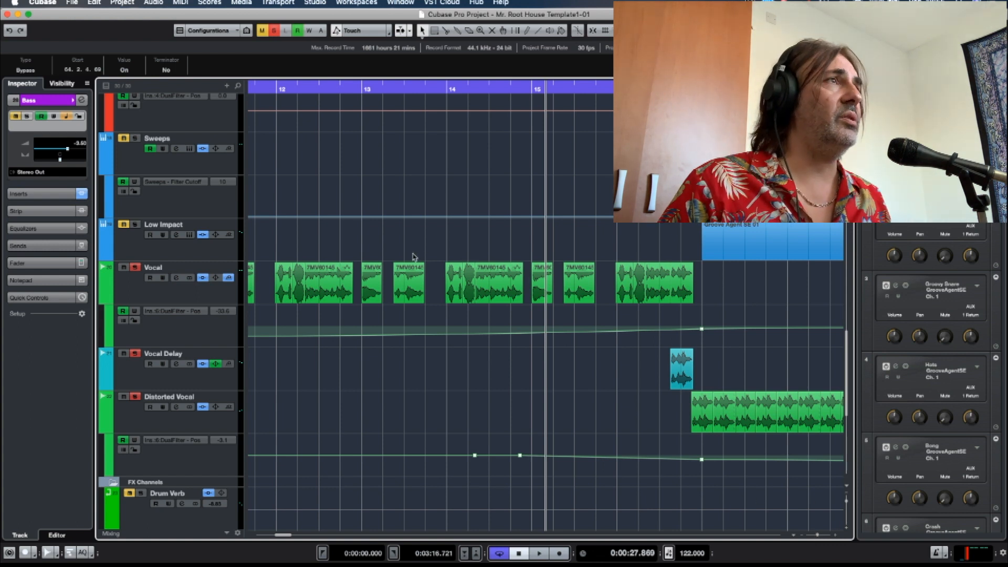
left_click(276, 91)
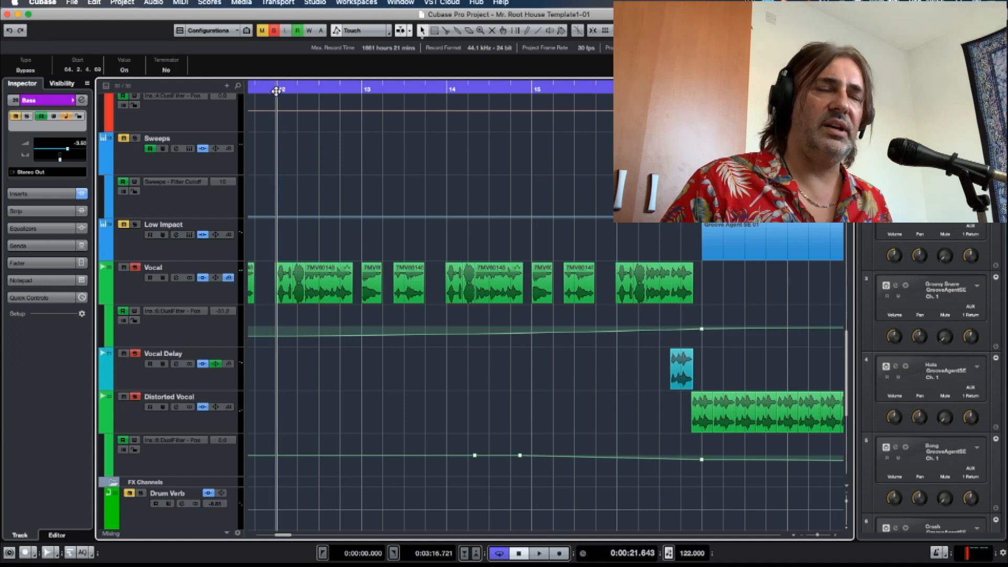
key("space")
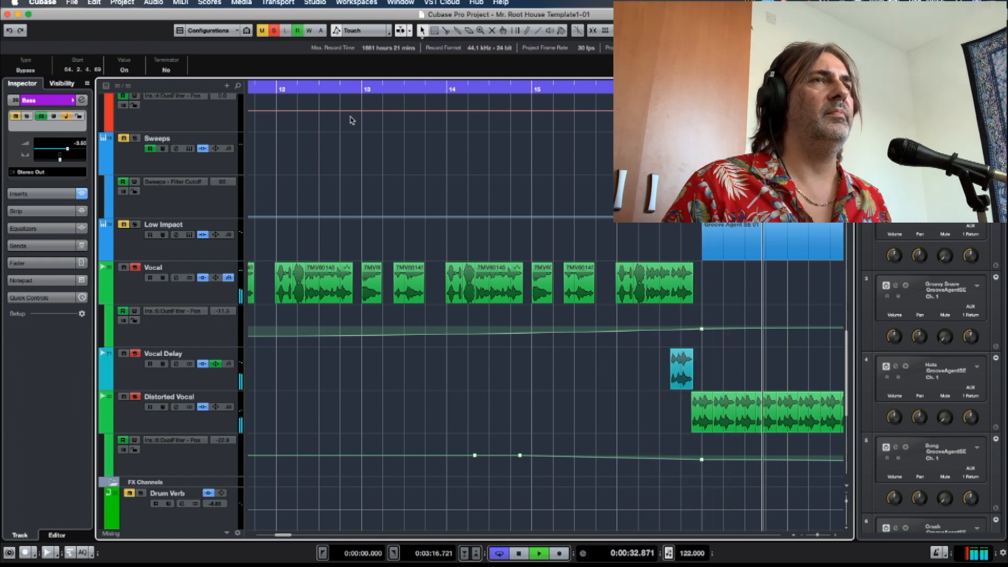
key("f")
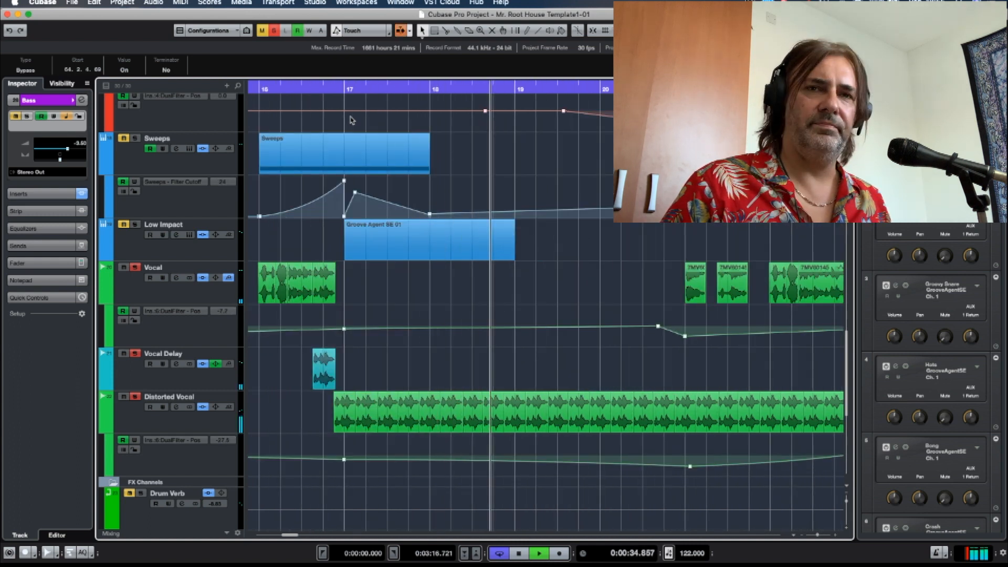
key("space")
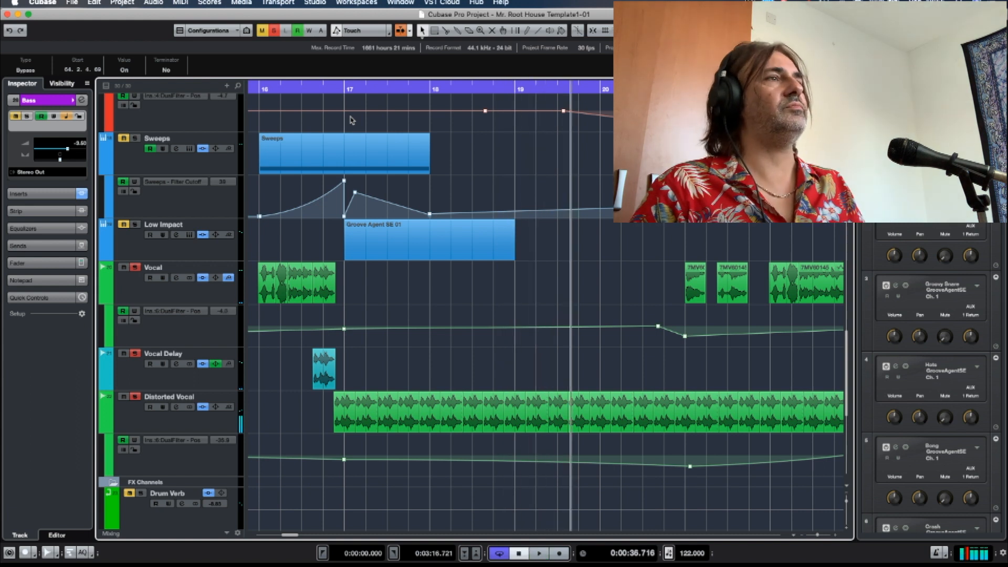
key("f")
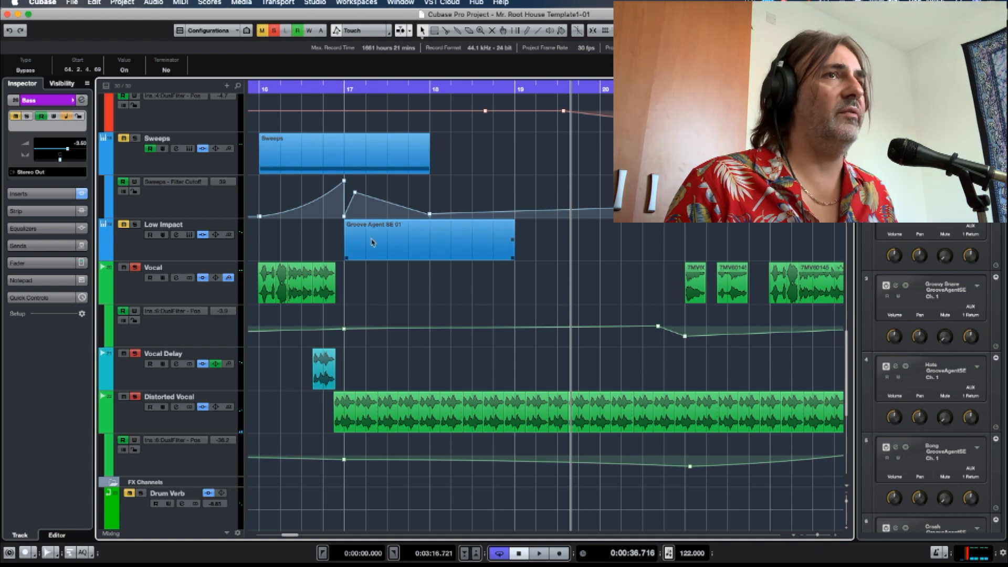
Unsolo the Distorted Vocal and Vocal Delay, leaving Vocal soloed, and open the Vocal track's channel settings.
scroll(373, 263, "right", 2)
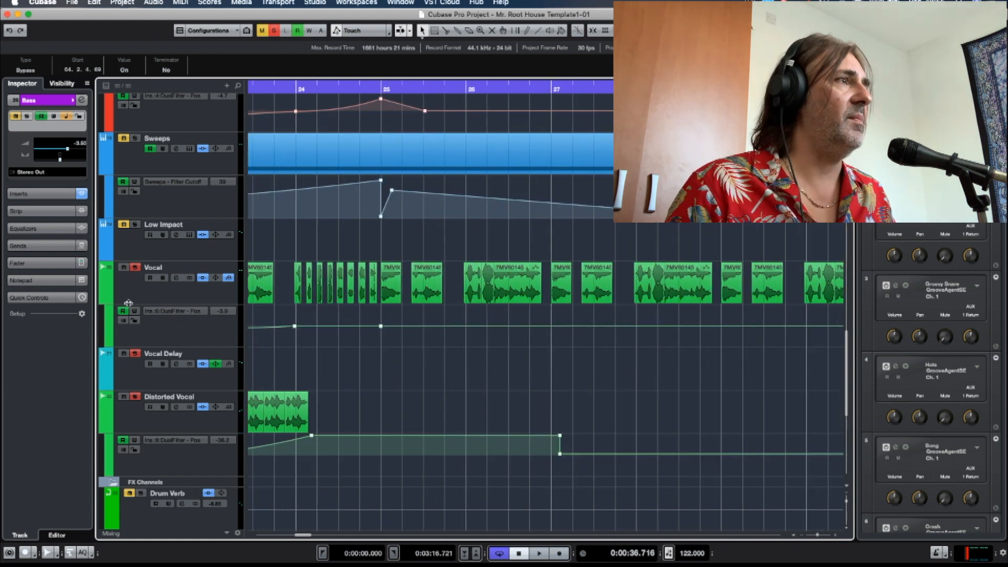
left_click(136, 397)
left_click(135, 354)
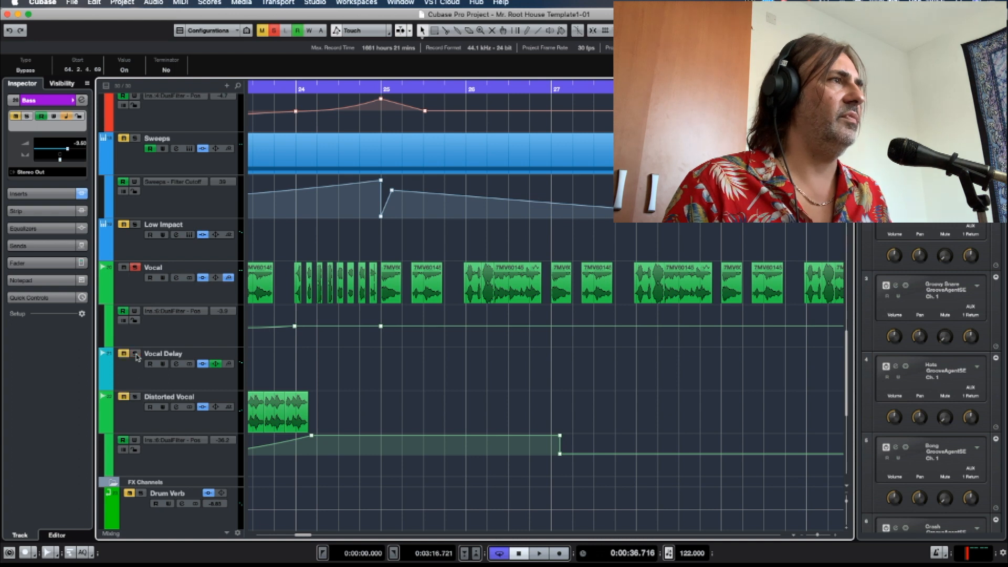
left_click(176, 278)
left_click_drag(499, 77, 447, 227)
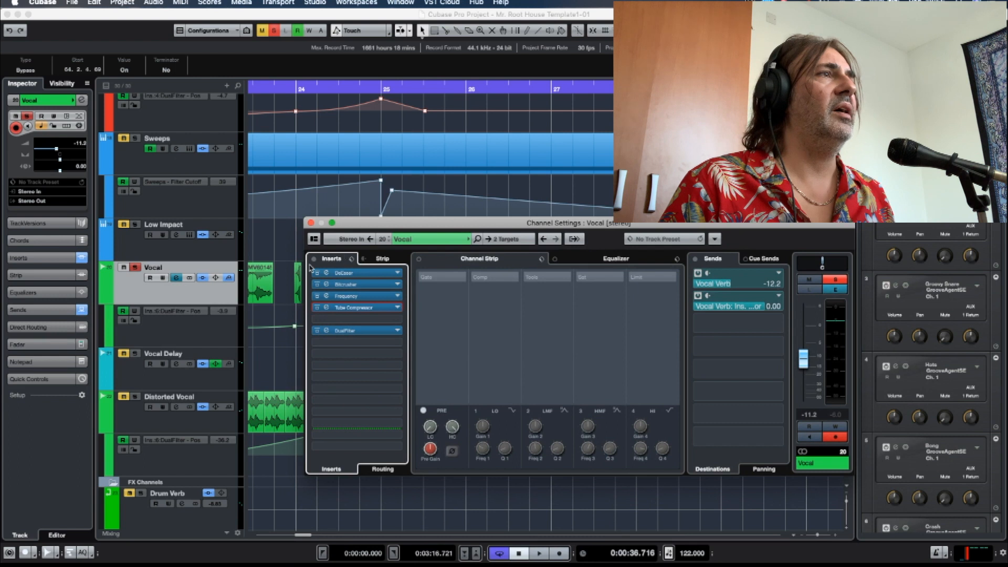
Play the Vocal around bars 28 to 30 with its inserts and sends bypassed, keeping the channel settings in view.
left_click_drag(376, 228, 658, 172)
key("space")
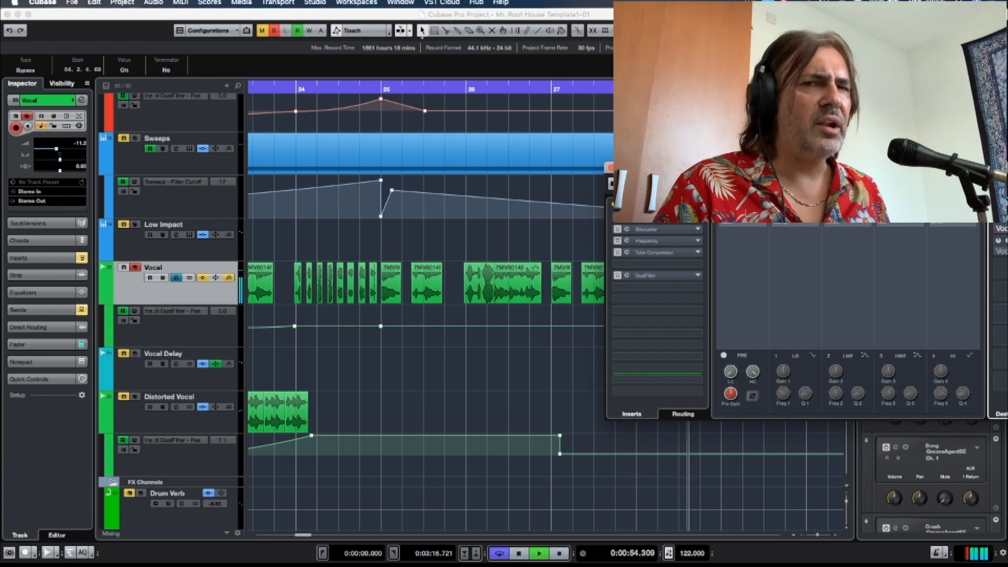
left_click_drag(663, 172, 453, 163)
key("space")
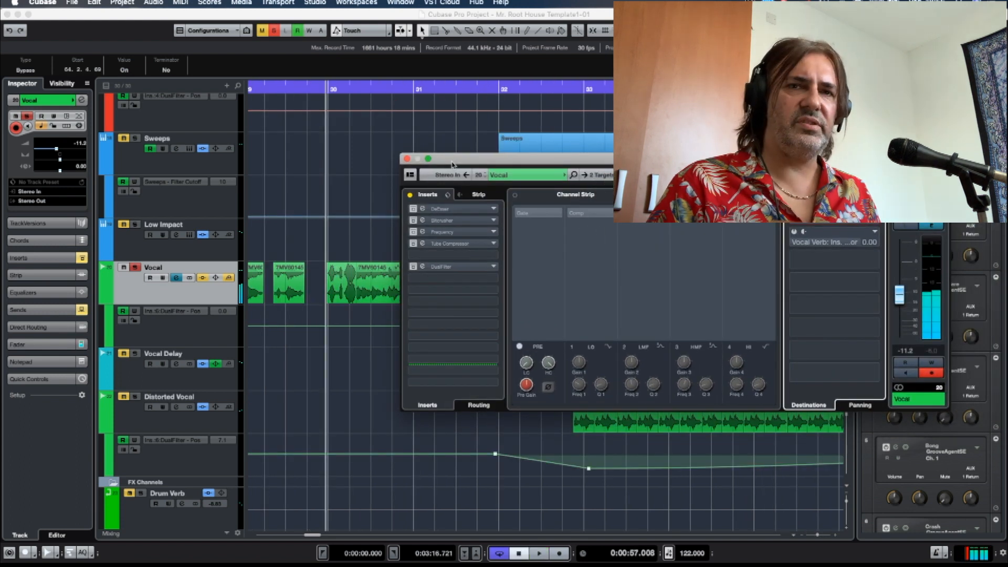
Reactivate the Vocal channel's DeEsser insert, open its window to examine the settings, and close it.
left_click(428, 206)
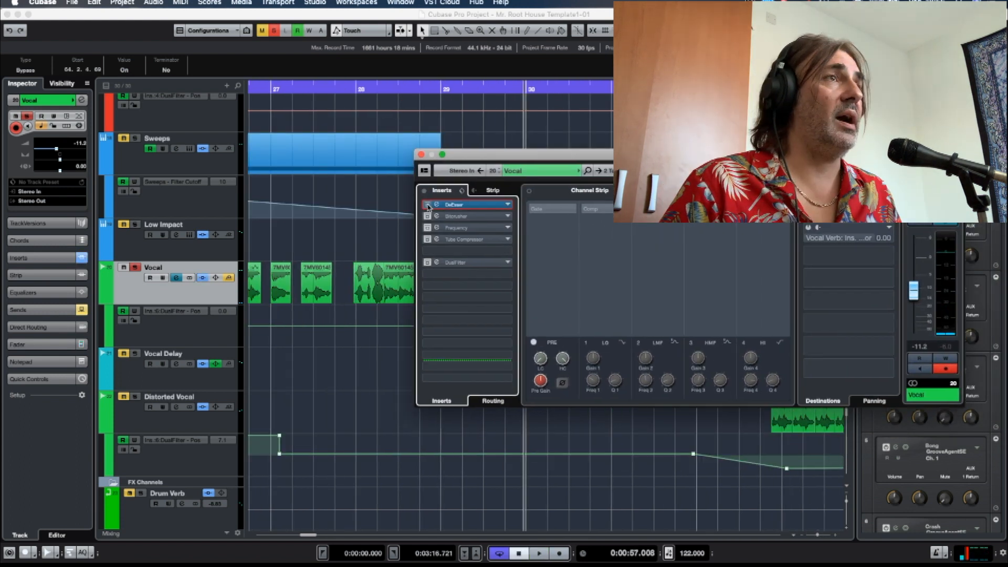
left_click(436, 205)
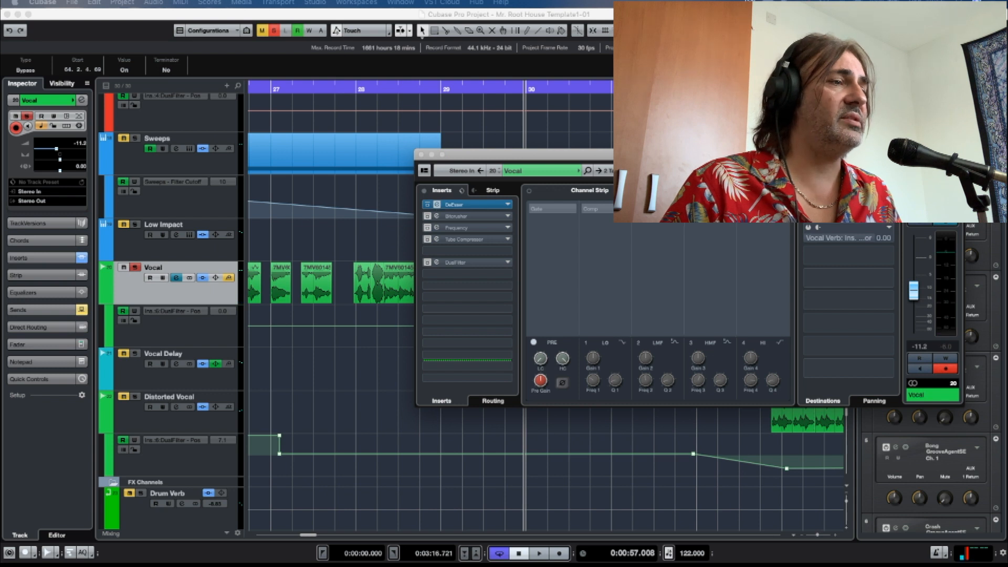
left_click_drag(345, 117, 409, 70)
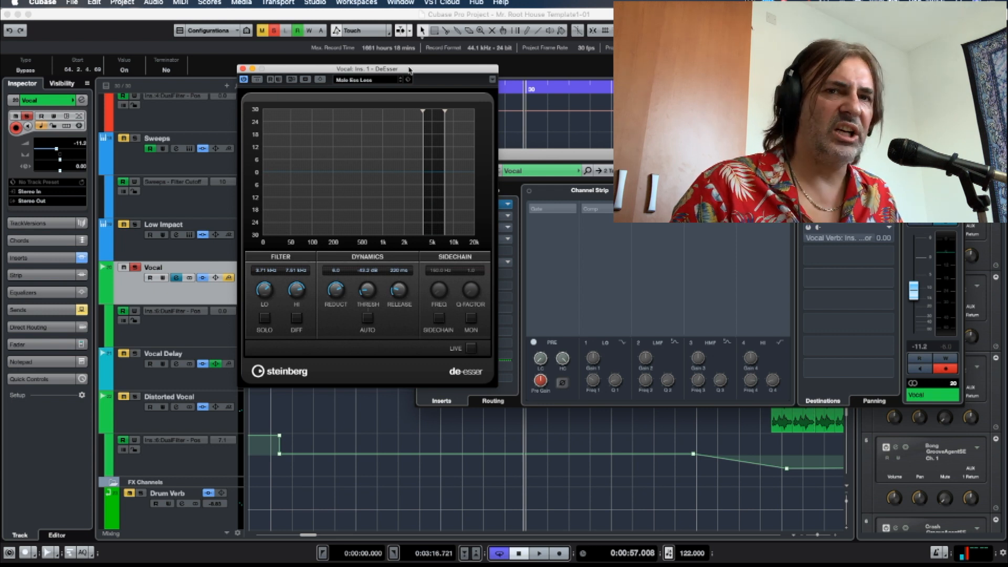
left_click_drag(410, 68, 329, 68)
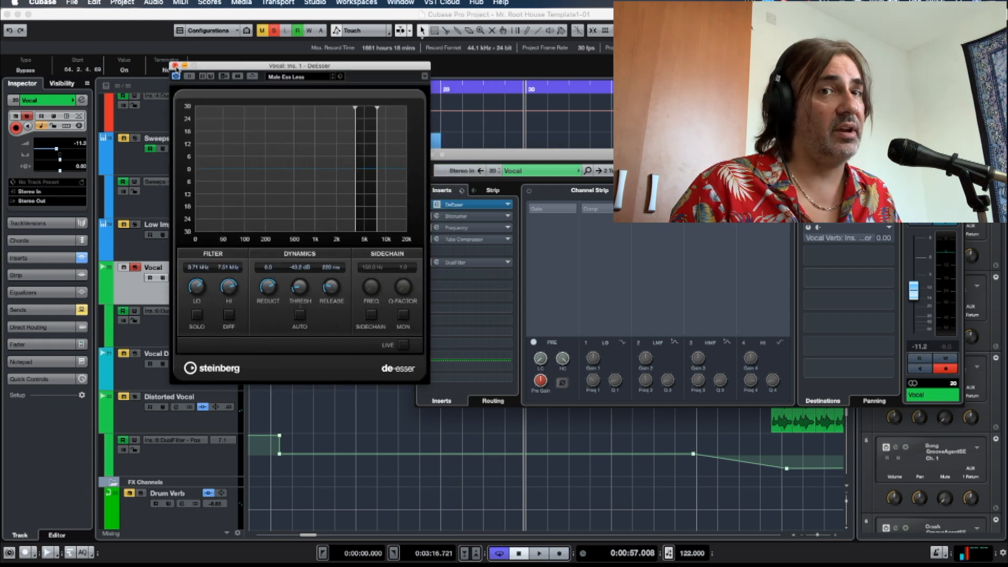
left_click(176, 67)
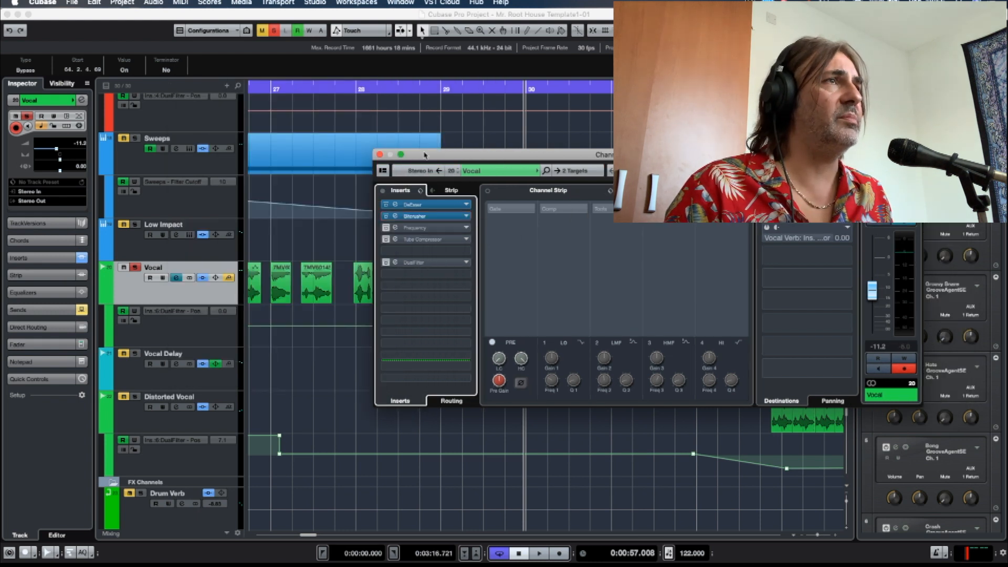
Set the playback position just after bar 27 and open the Vocal channel's Bitcrusher insert beside its channel settings.
left_click_drag(424, 154, 451, 154)
left_click(297, 89)
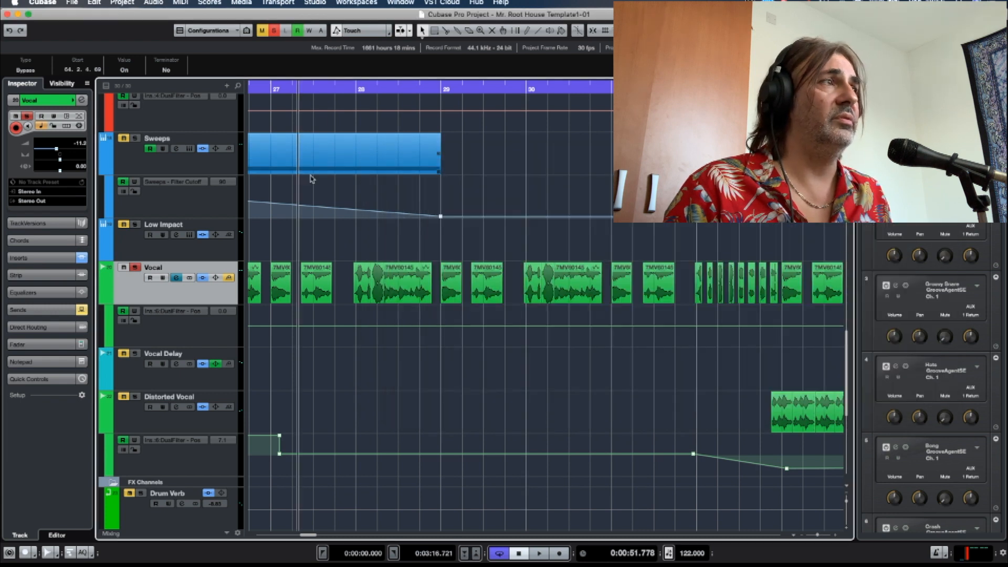
left_click(175, 278)
left_click(176, 279)
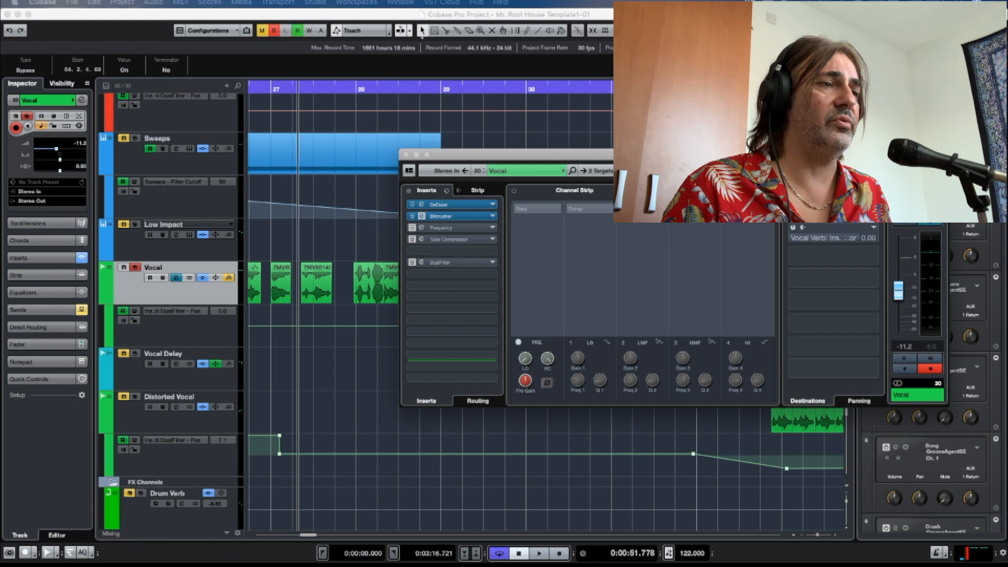
left_click_drag(153, 92, 521, 199)
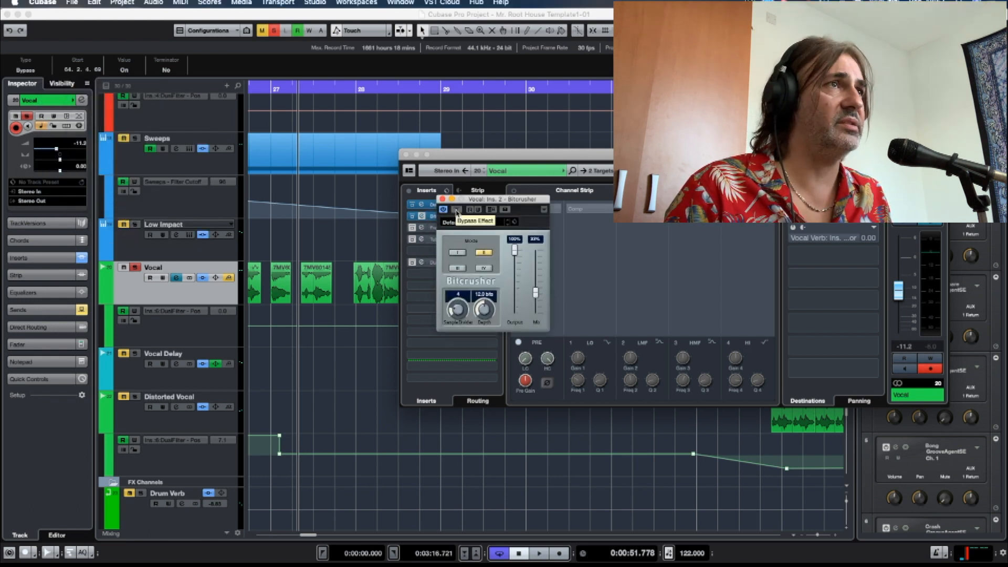
Play the Vocal with the Bitcrusher bypassed and re-enable it during playback to compare the sound.
left_click(456, 210)
key("space")
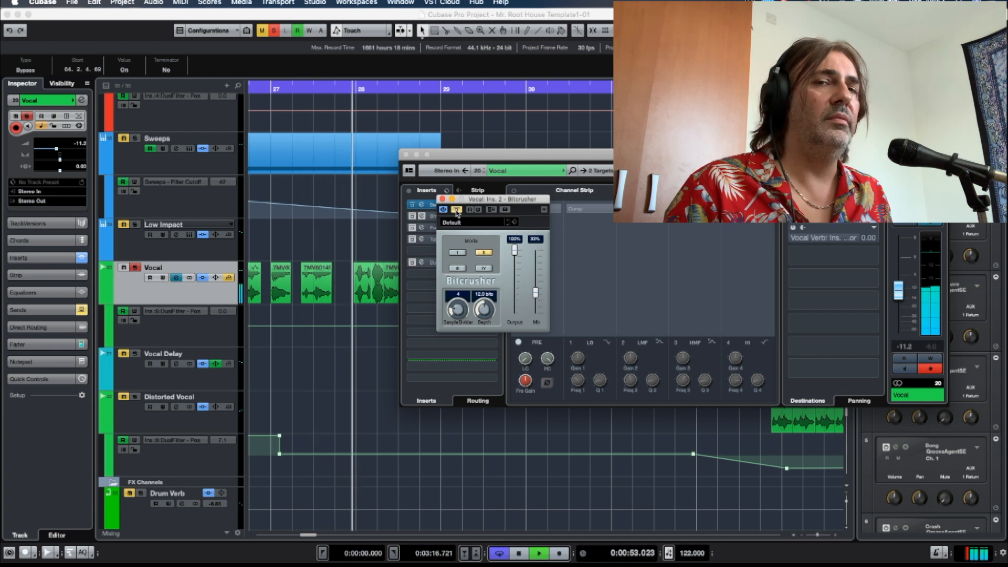
left_click(455, 210)
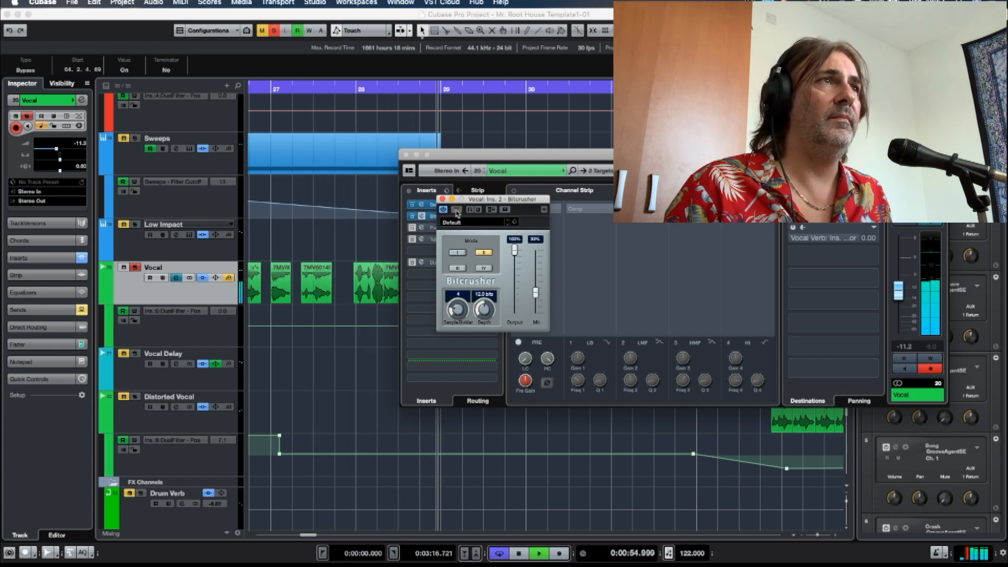
key("space")
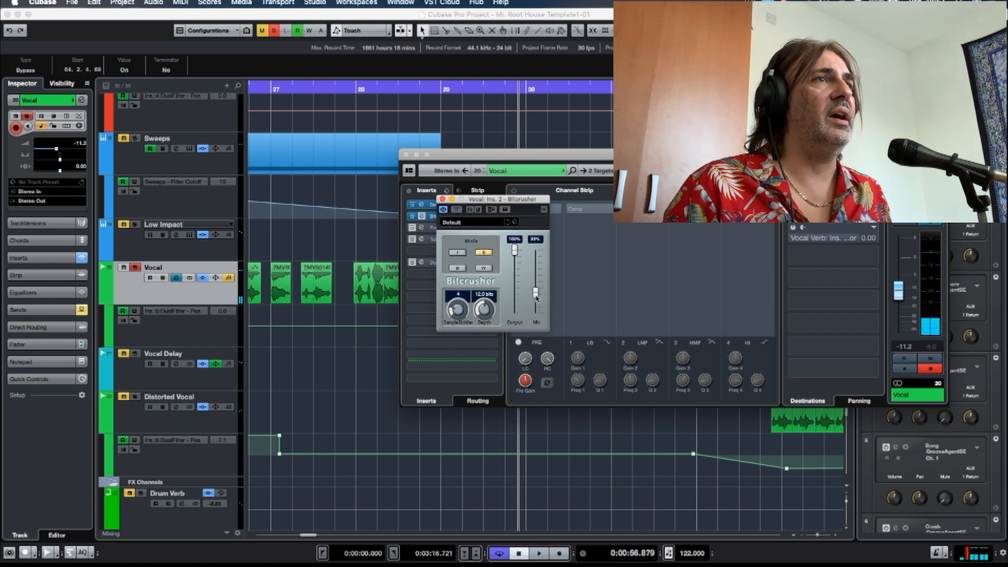
Audition the Bitcrusher's Mix at 100% during playback and bring it back down to 30%.
left_click_drag(535, 295, 536, 243)
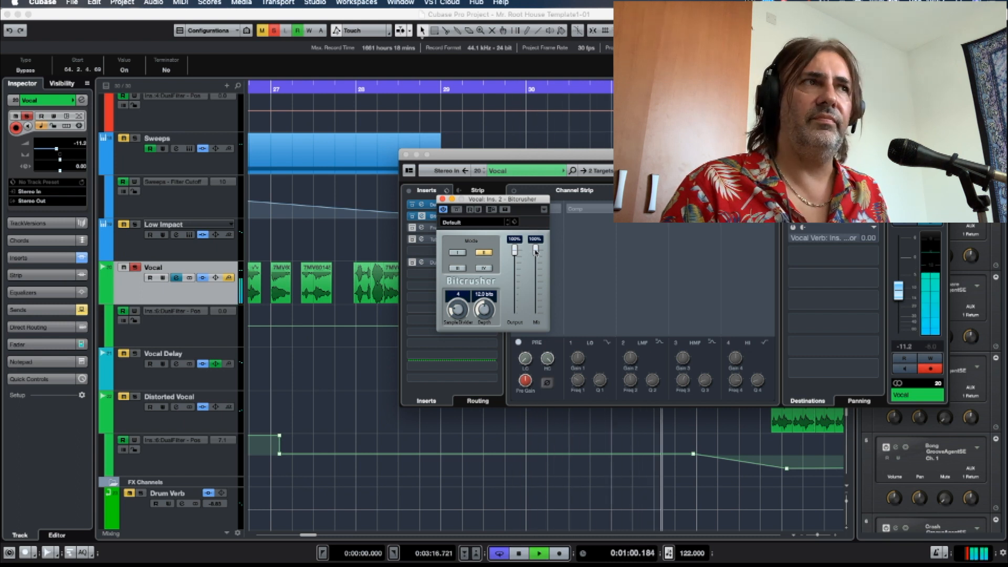
key("space")
left_click_drag(535, 252, 535, 296)
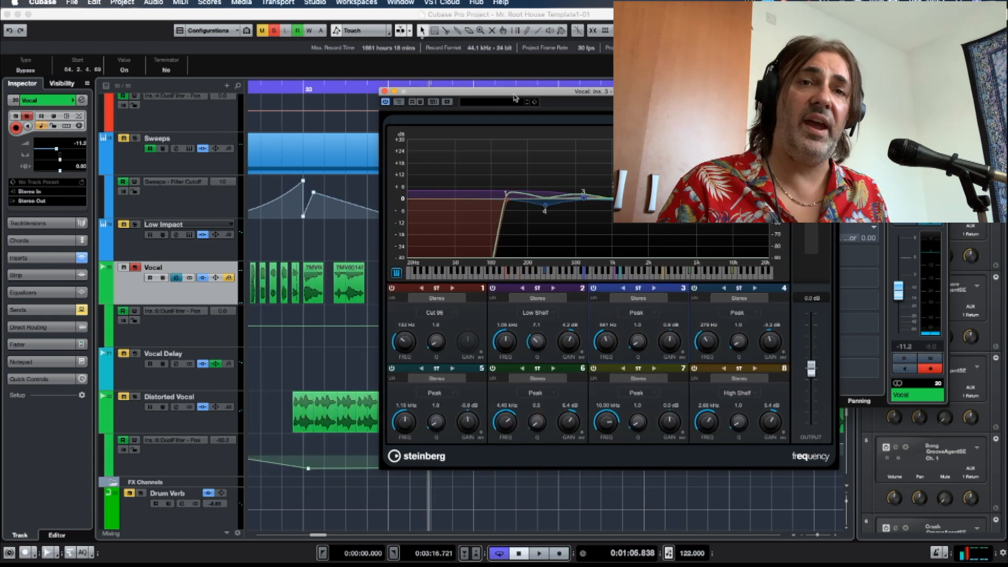
Compare the Vocal during playback with its Frequency insert bypassed, and re-enable the insert.
left_click_drag(506, 130, 434, 98)
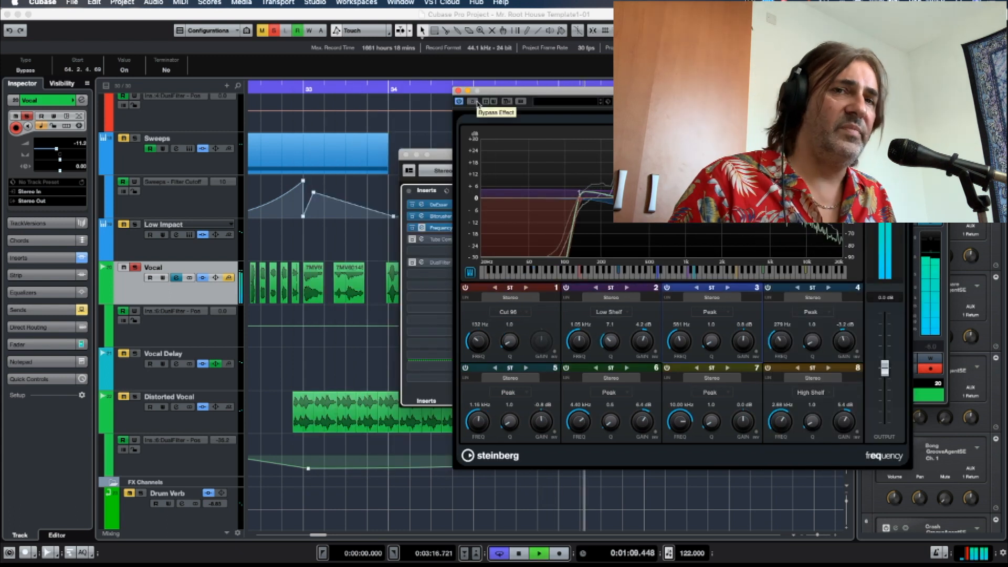
left_click(474, 103)
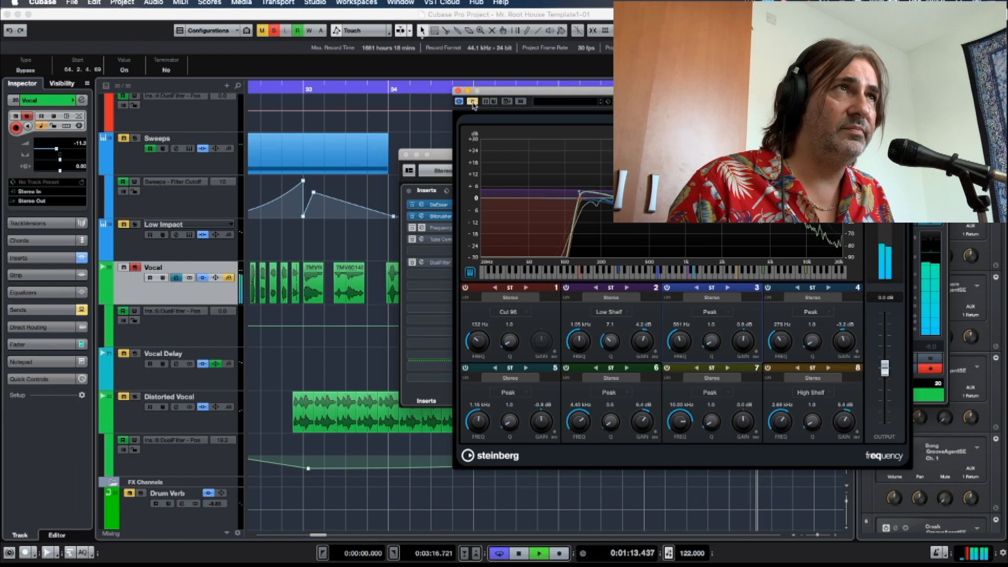
key("space")
left_click(474, 105)
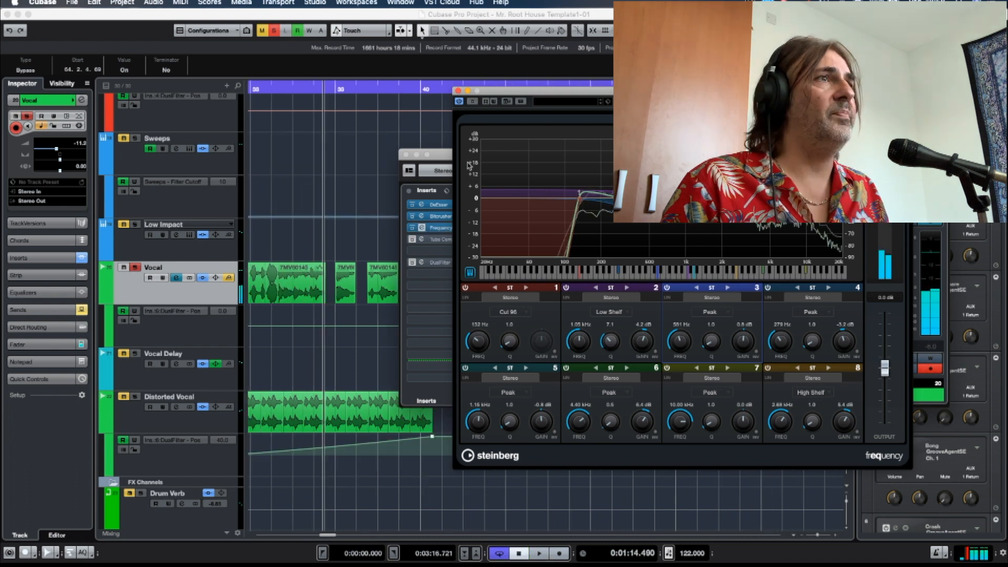
Activate the Vocal channel's Tube Compressor insert, examine its settings, and close the Tube Compressor and Frequency windows.
left_click(412, 239)
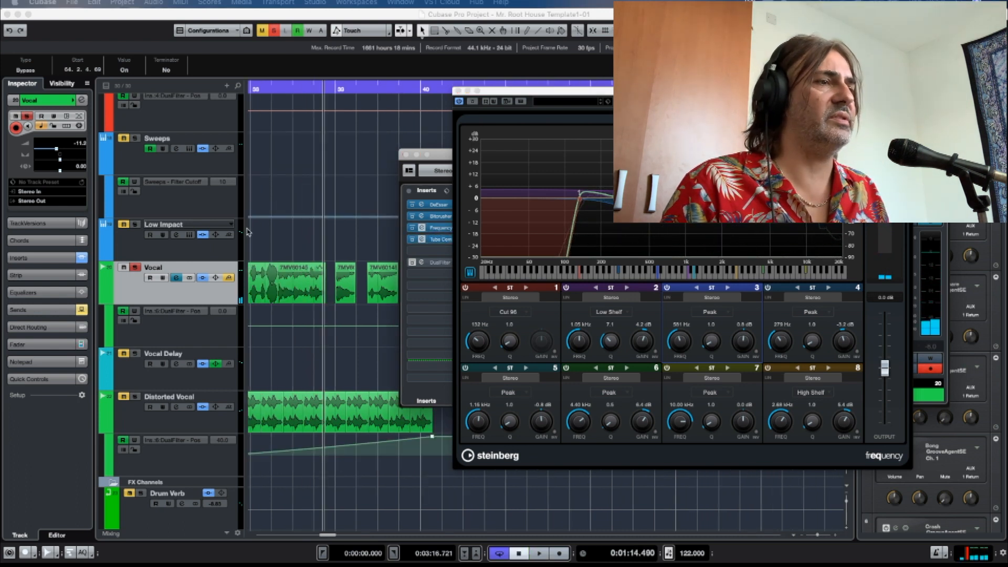
left_click_drag(0, 10, 514, 73)
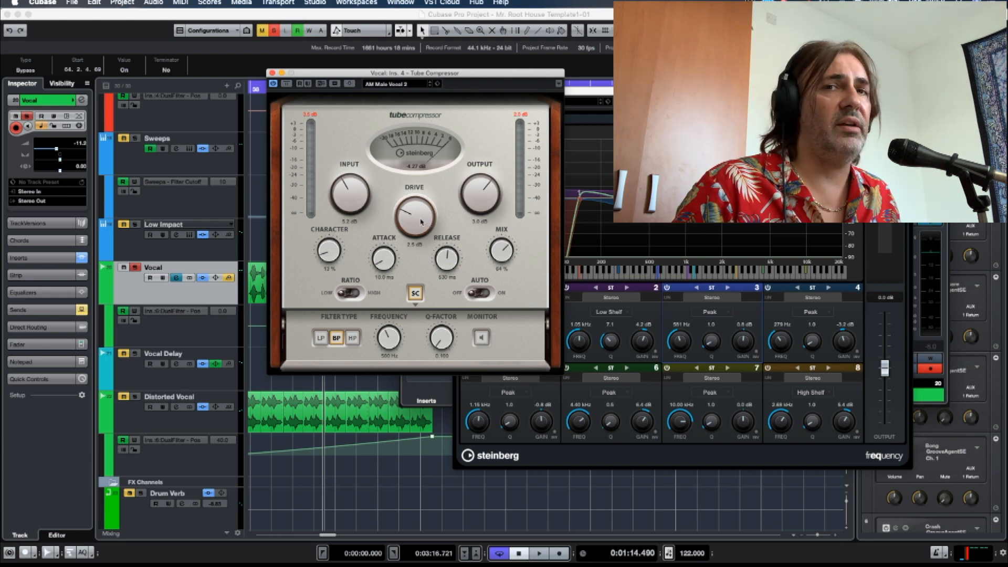
left_click(272, 73)
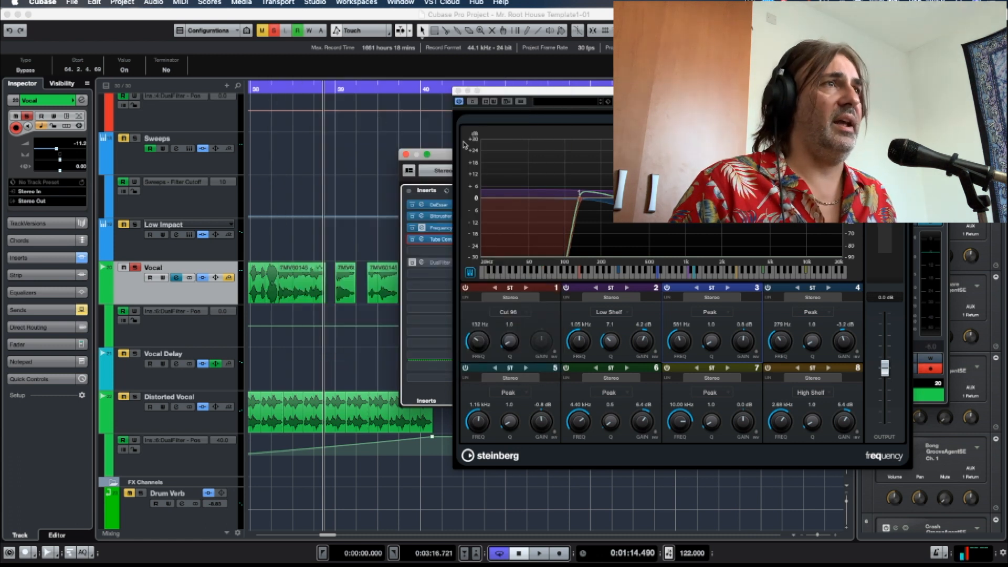
left_click(457, 91)
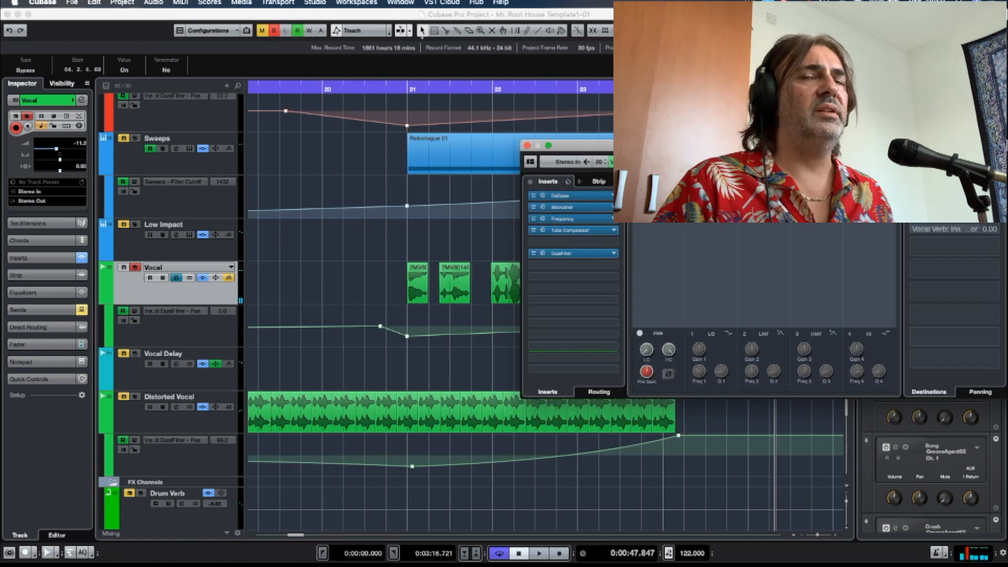
Activate the Vocal channel's send to Vocal Verb and play the vocal from about bar 24 with its channel settings open.
left_click_drag(604, 143, 283, 123)
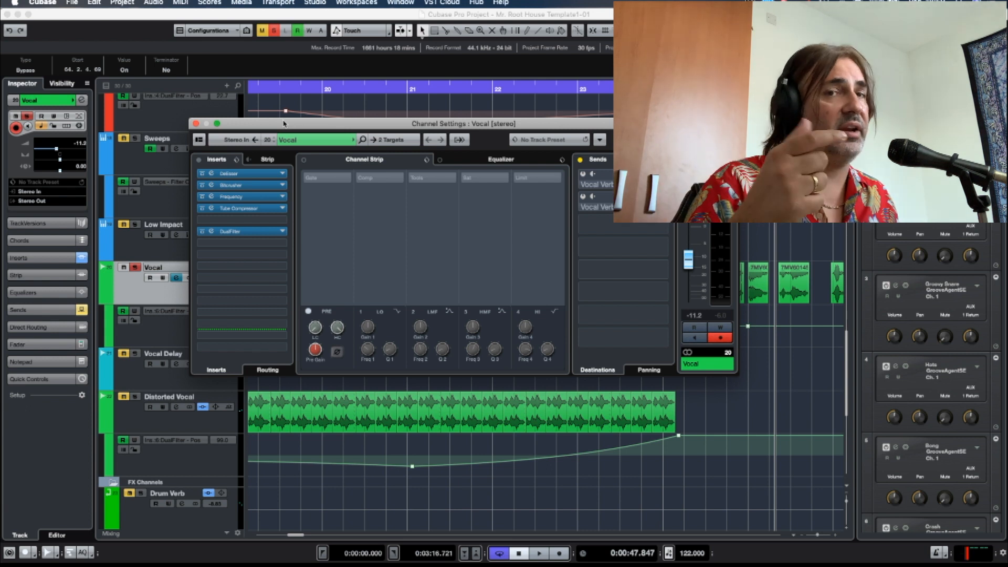
left_click(582, 175)
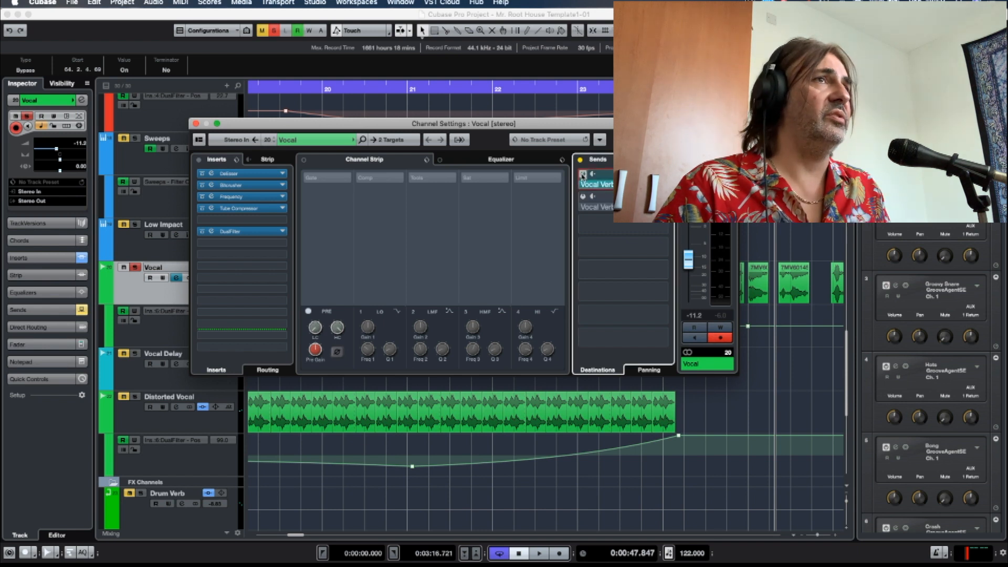
left_click_drag(579, 128, 477, 128)
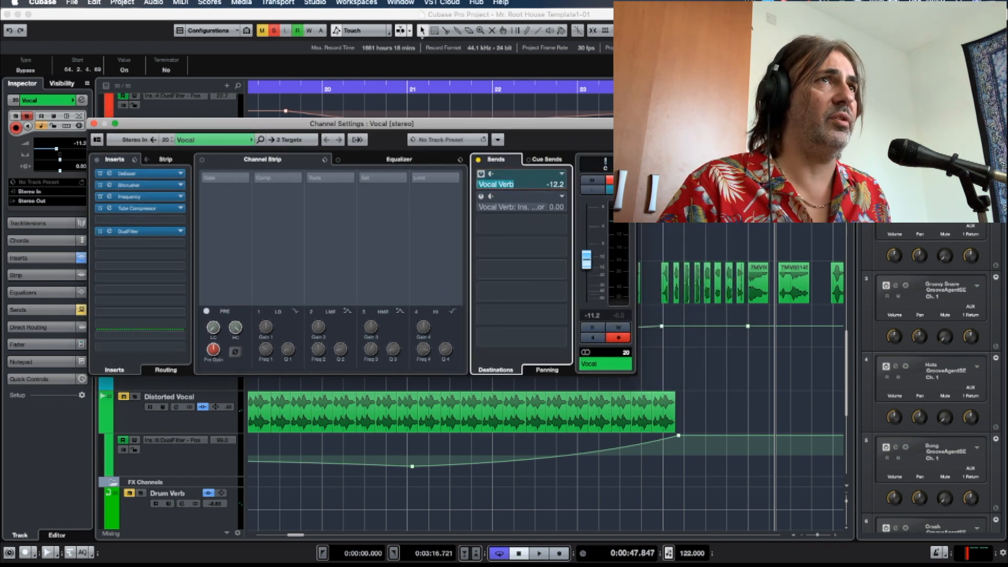
left_click(663, 90)
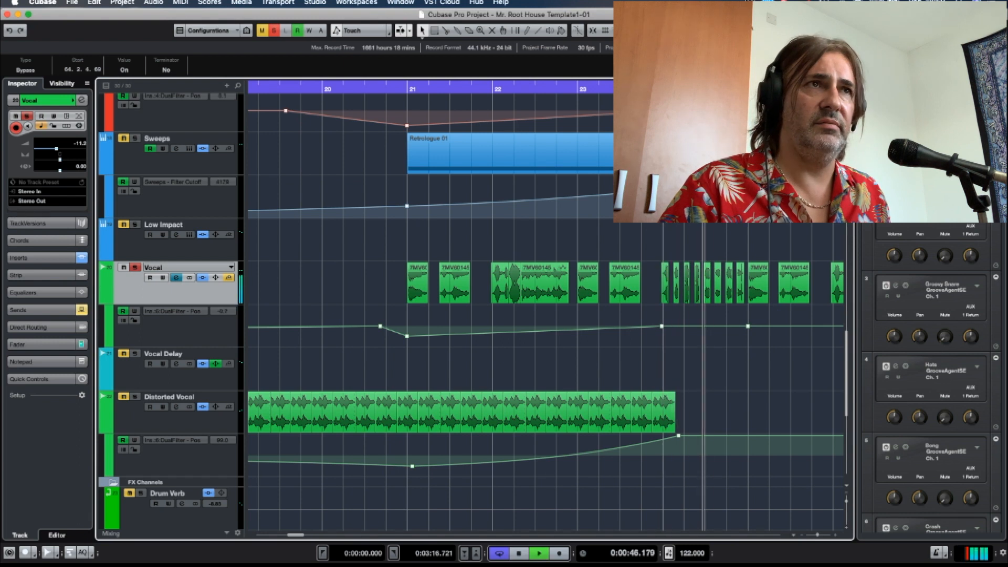
left_click(177, 278)
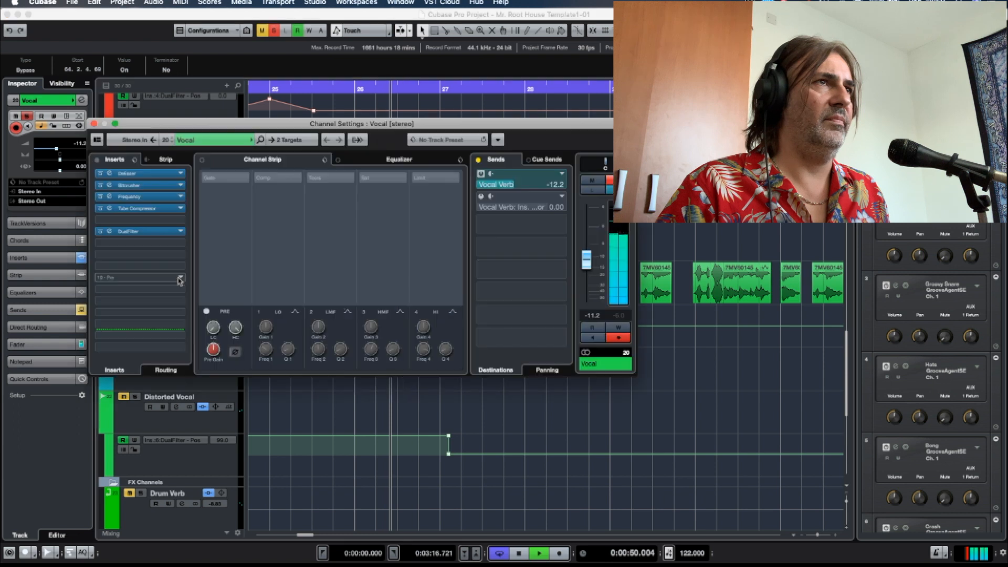
Open the REVelation insert on the Vocal Verb channel, examine its Church Bright settings, and close it.
left_click_drag(184, 126, 203, 124)
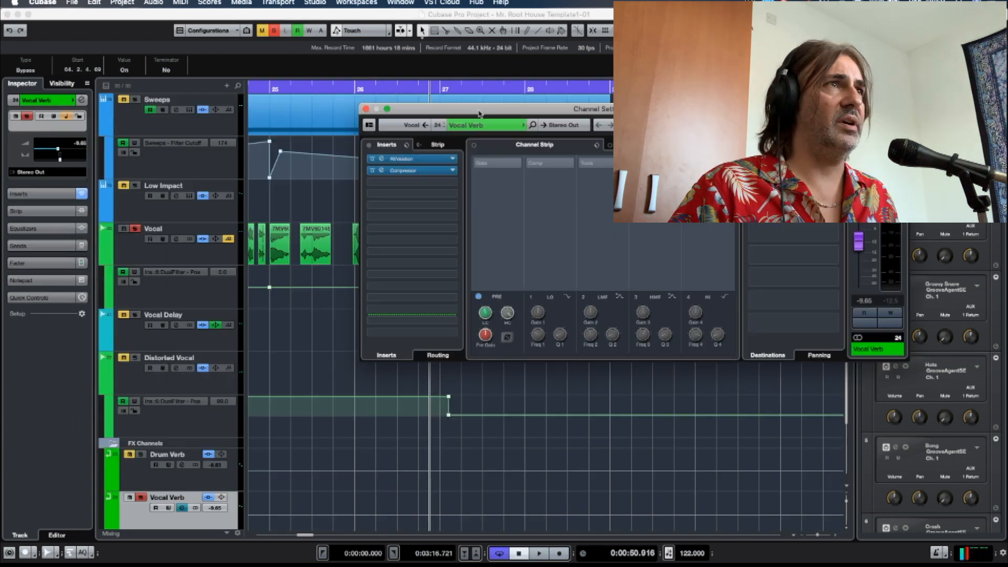
left_click_drag(479, 110, 390, 133)
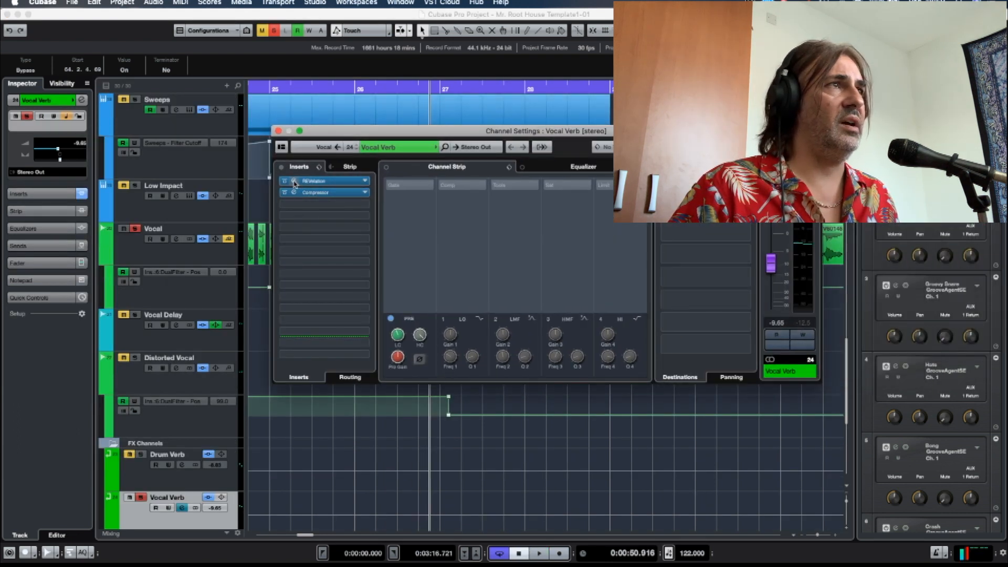
left_click(294, 182)
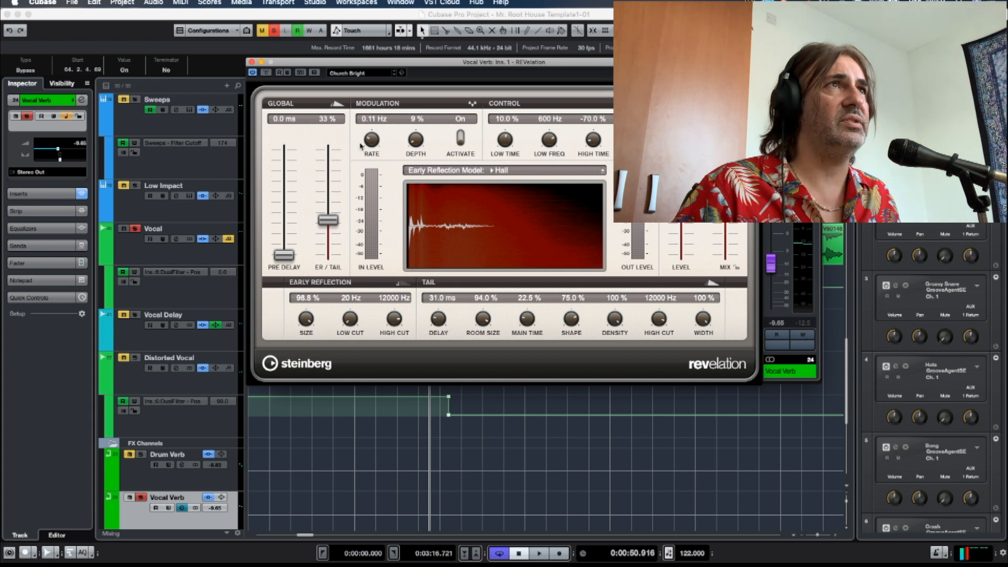
mouse_move(533, 58)
left_mouse_down()
mouse_move(513, 55)
mouse_move(505, 35)
mouse_move(504, 48)
mouse_move(530, 53)
left_mouse_up()
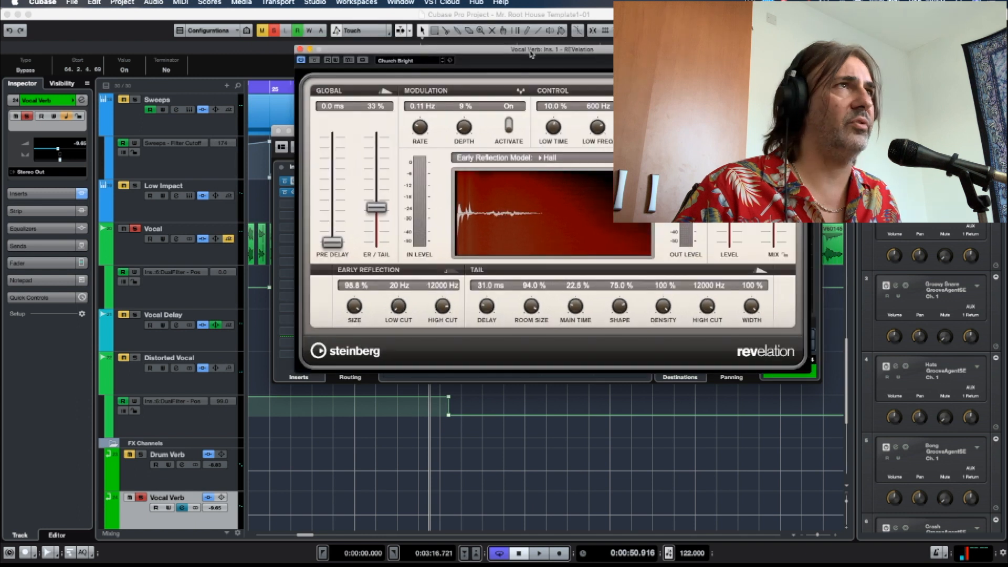
left_click(300, 49)
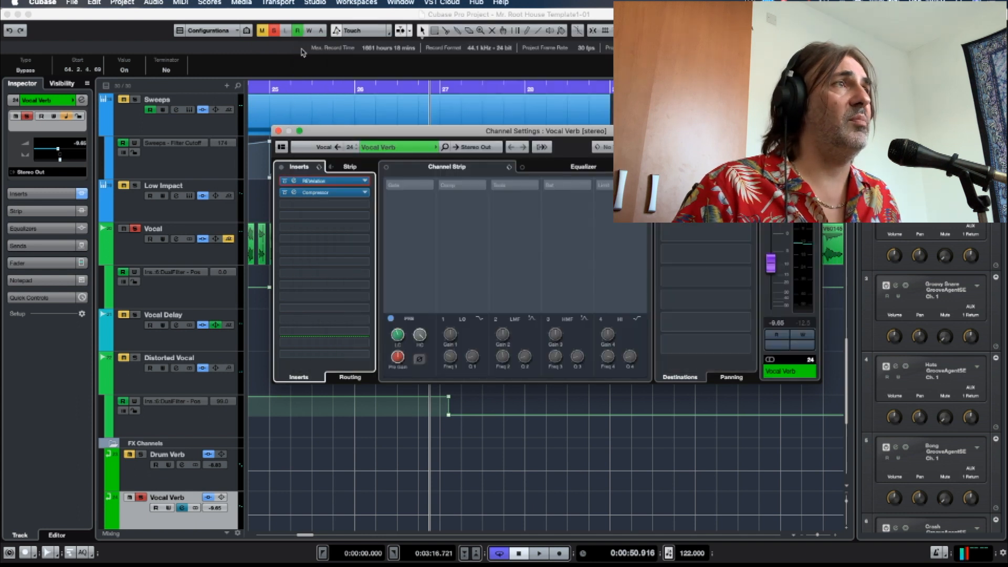
Open the Vocal Verb channel's Compressor insert and activate the Vocal channel's side-chain send that feeds it.
double_click(295, 193)
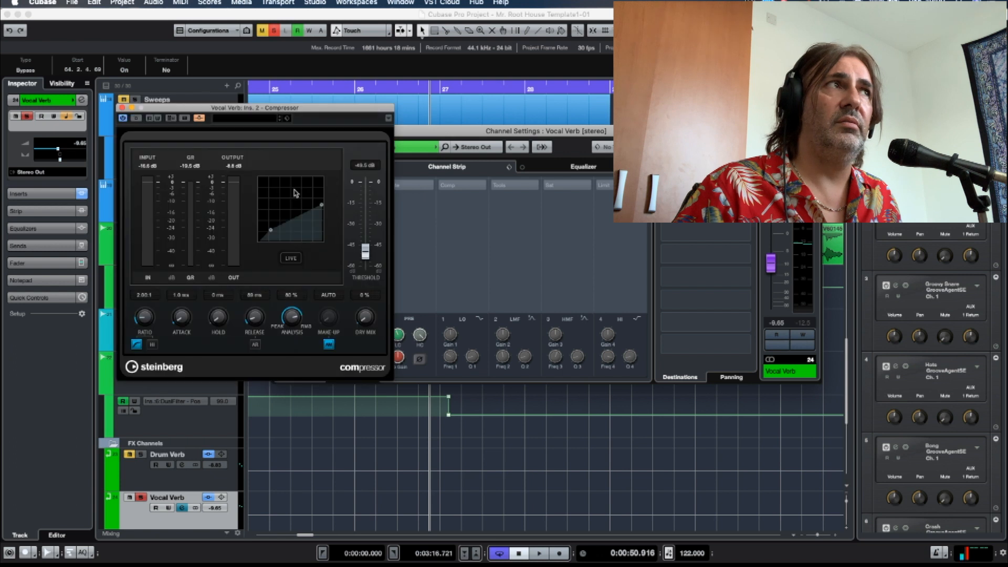
left_click_drag(287, 107, 597, 158)
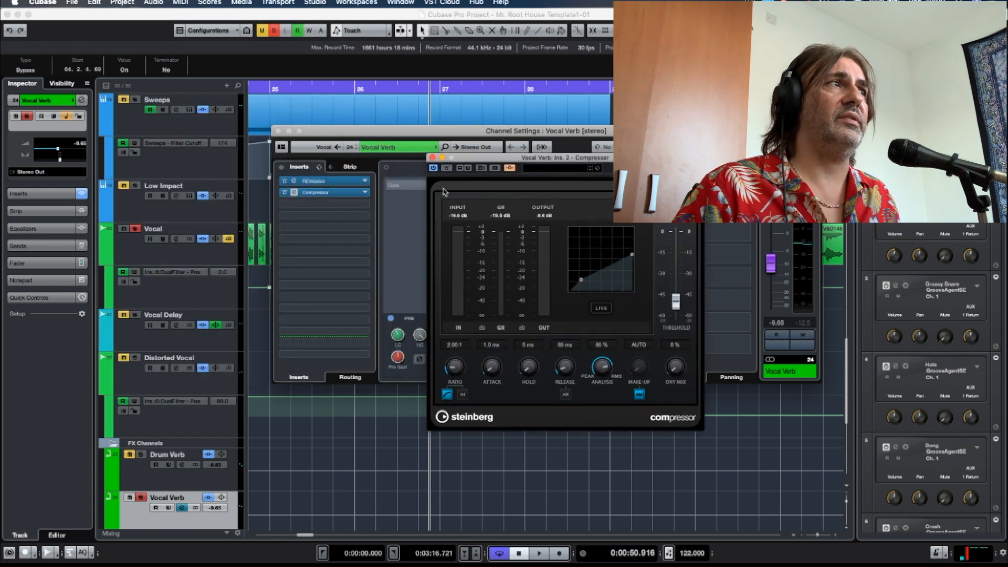
left_click(177, 239)
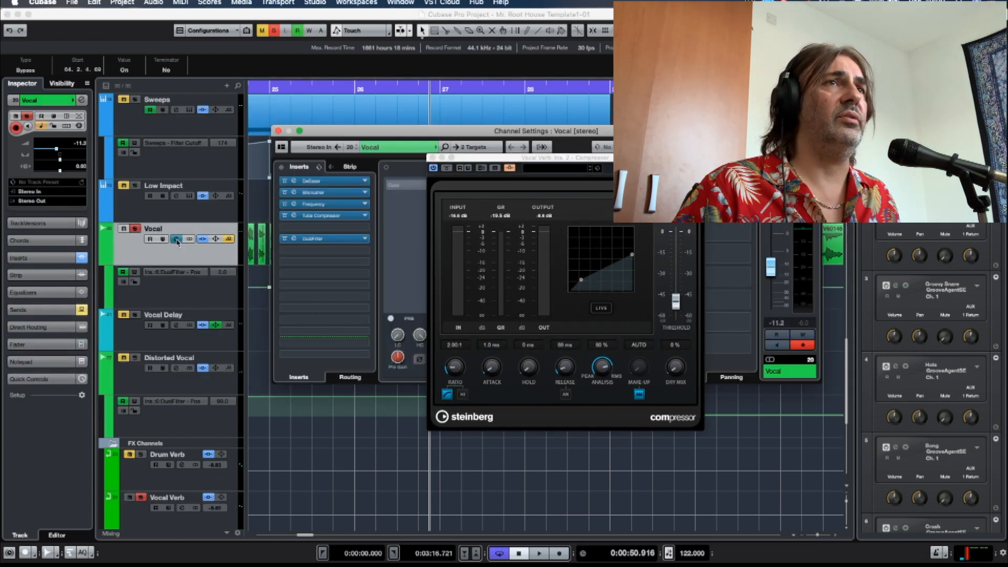
left_click_drag(578, 162, 567, 261)
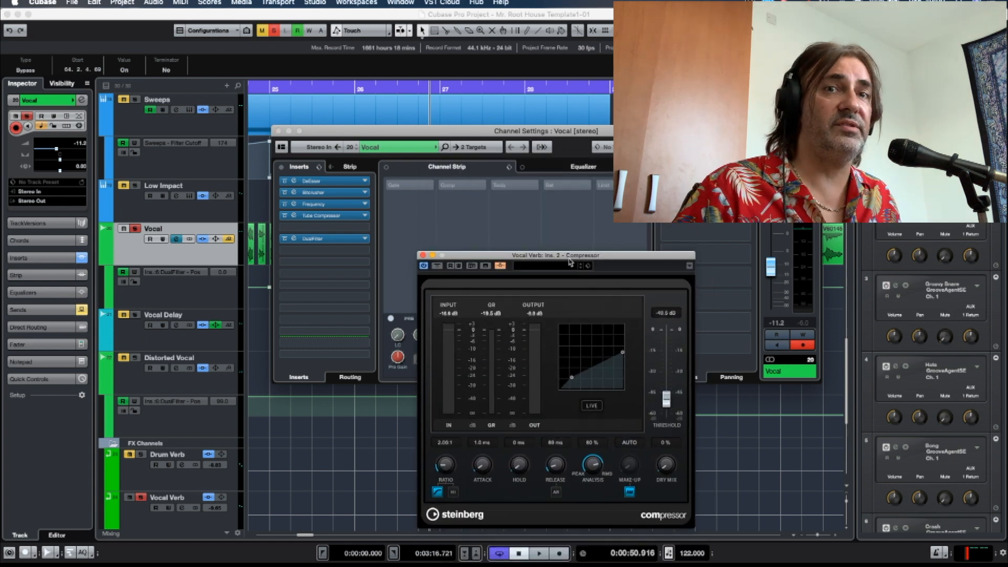
left_click(666, 207)
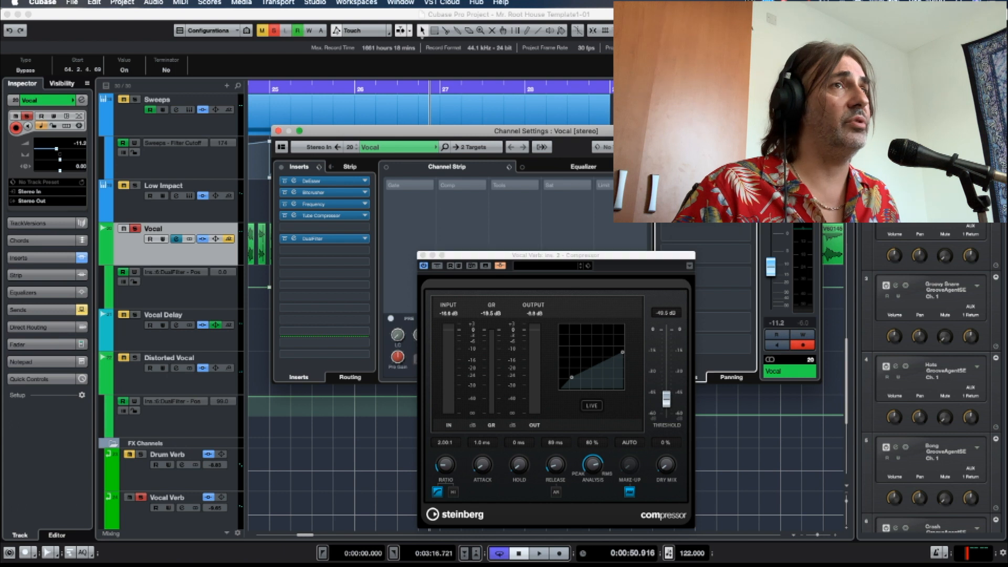
left_click_drag(446, 131, 496, 81)
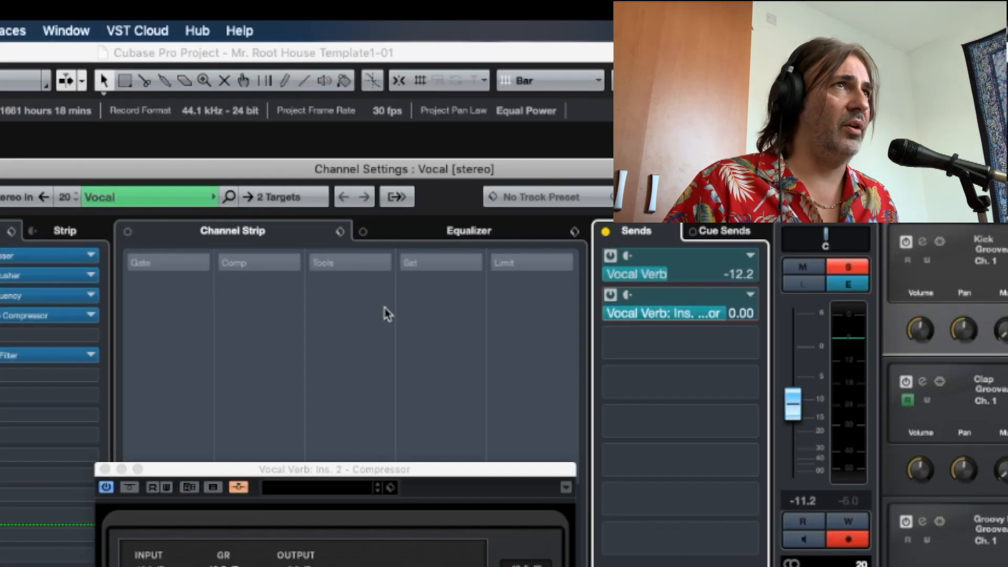
Show the Vocal channel's Equalizer and play the vocal to watch the Vocal Verb Compressor's gain reduction.
left_click(647, 119)
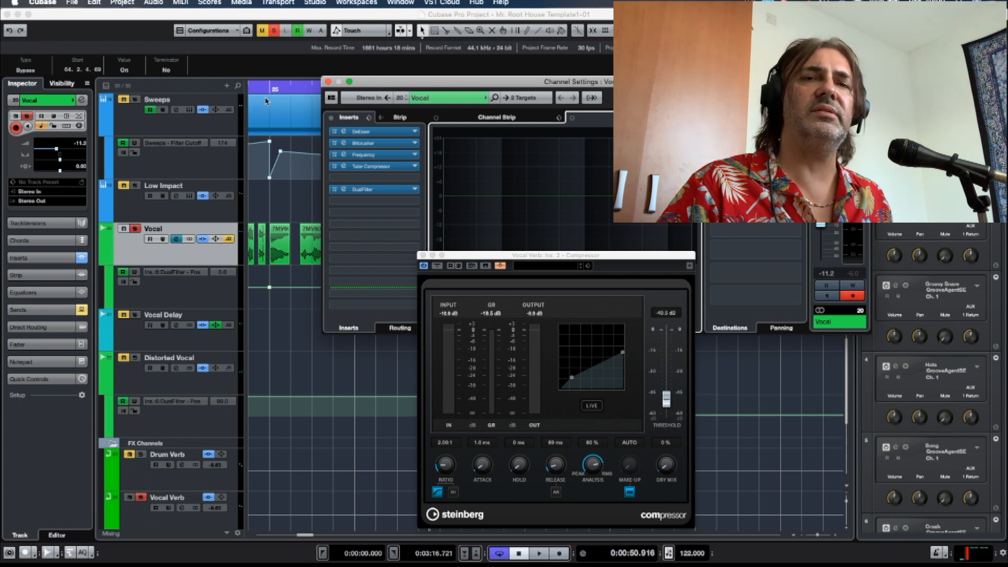
key("space")
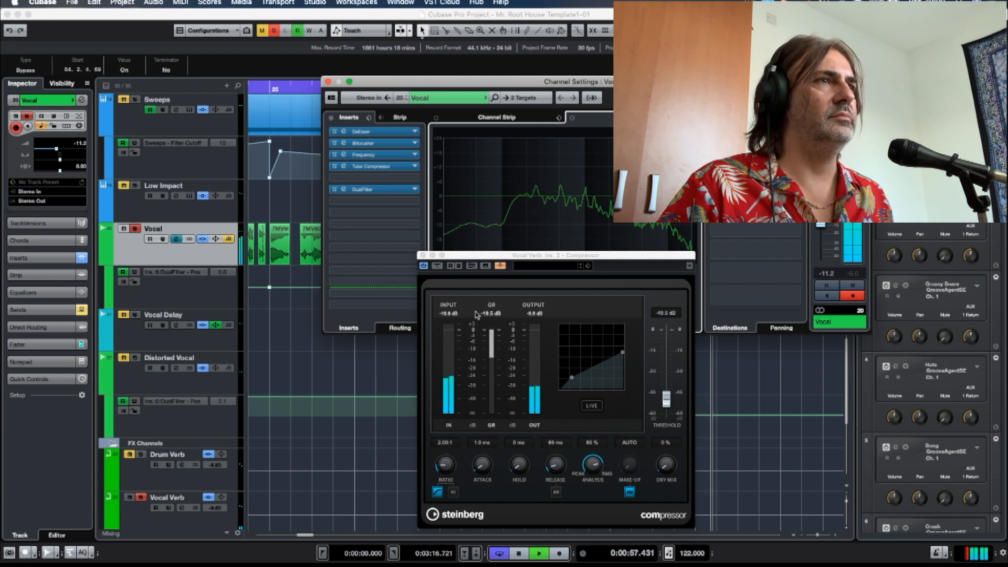
key("space")
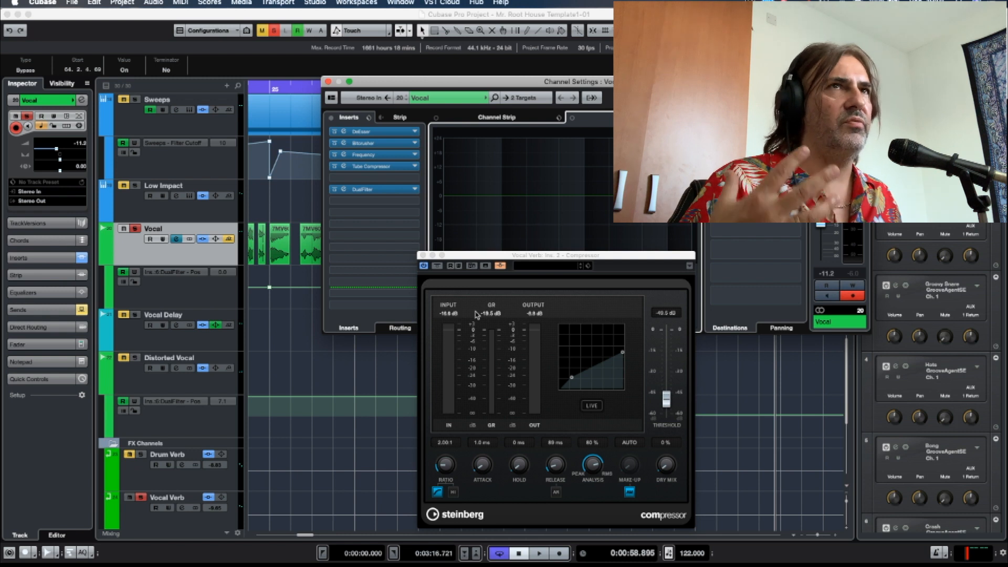
left_click(464, 13)
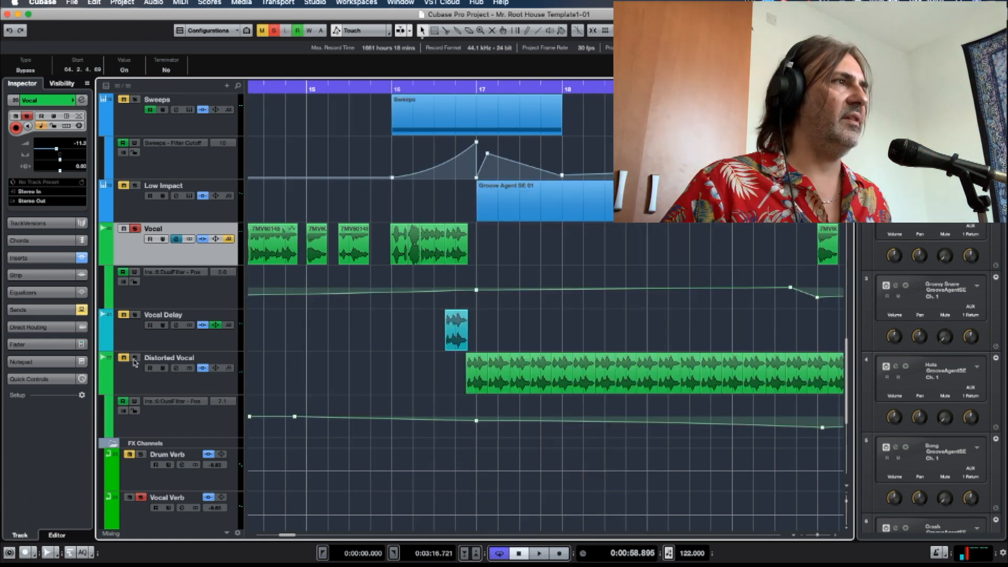
left_click(136, 228)
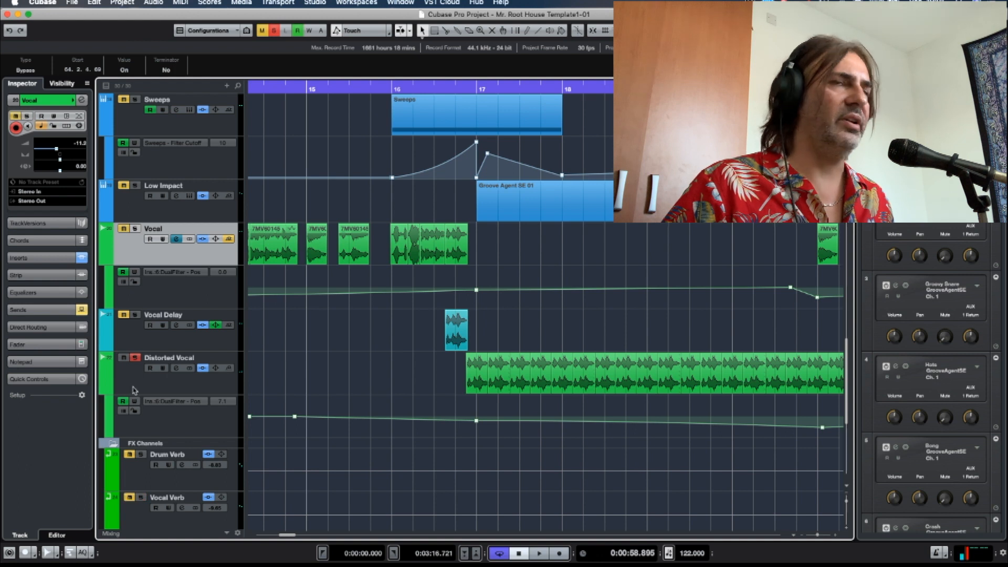
left_click(134, 384)
left_click(177, 369)
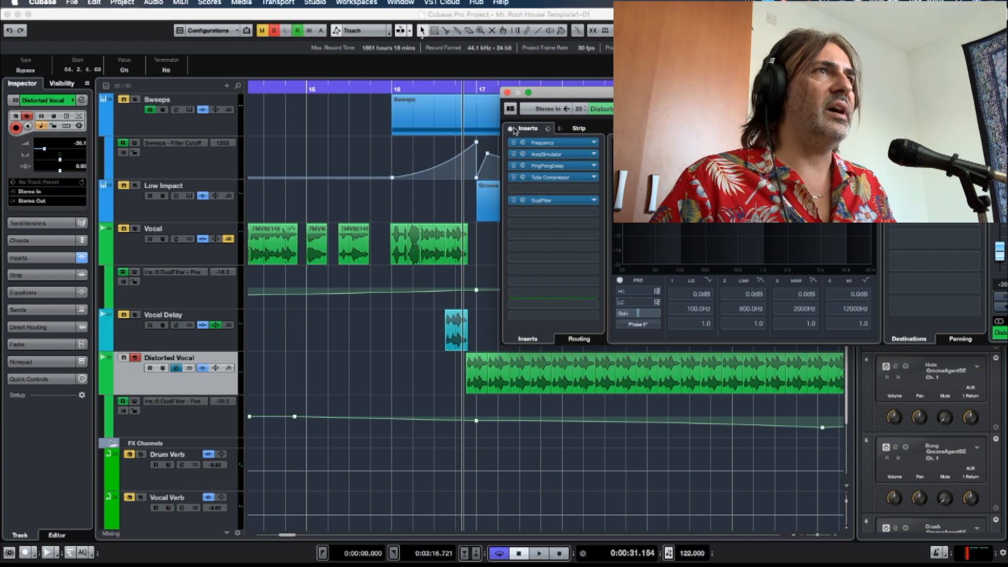
Audition the Distorted Vocal with all its inserts bypassed and again with them re-enabled.
left_click(510, 128)
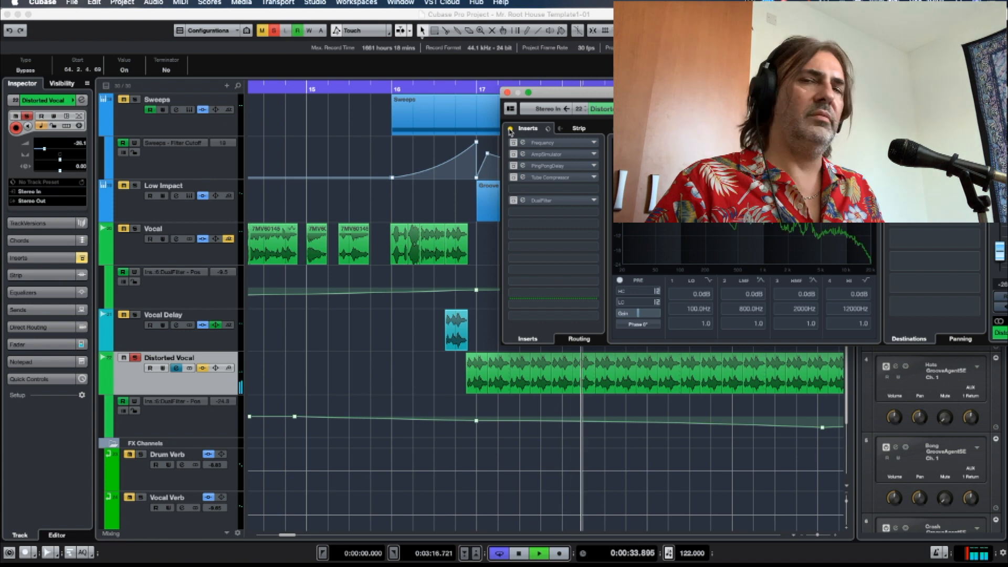
key("space")
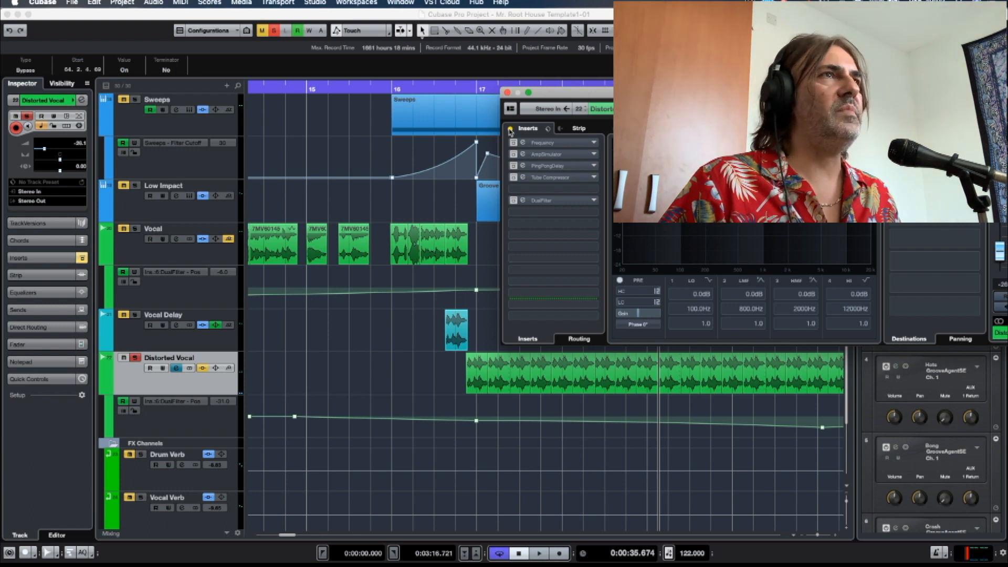
left_click(510, 130)
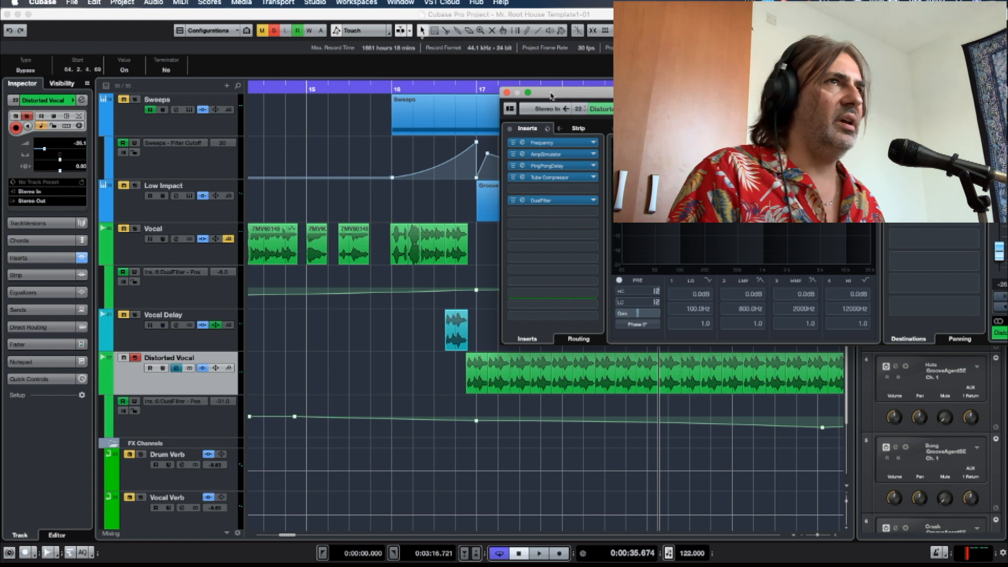
key("KP_Subtract")
key("space")
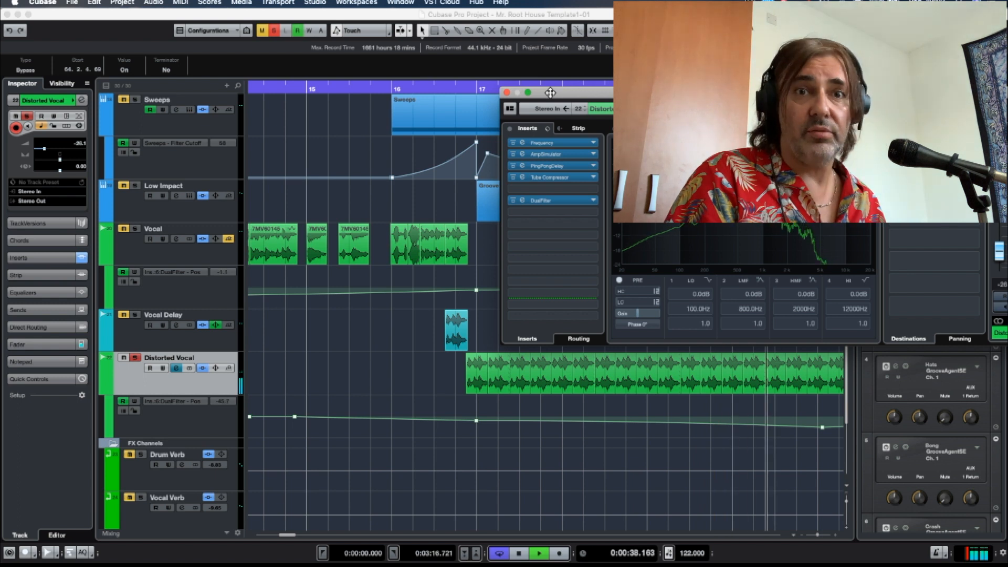
key("space")
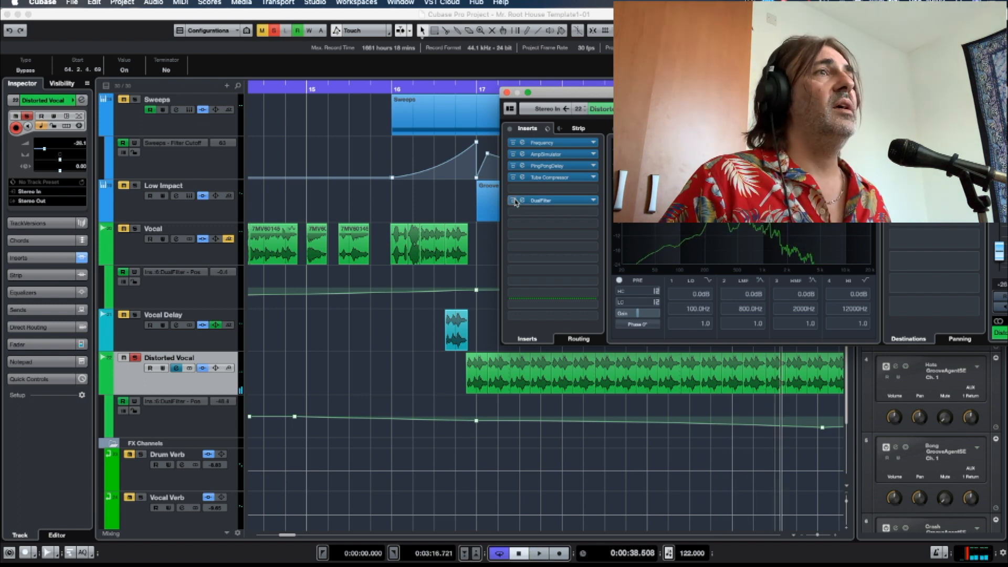
Deactivate the Distorted Vocal's Tube Compressor, PingPongDelay, AmpSimulator and DualFilter inserts, and open its Frequency insert.
left_click(513, 177)
left_click(513, 165)
left_click(513, 154)
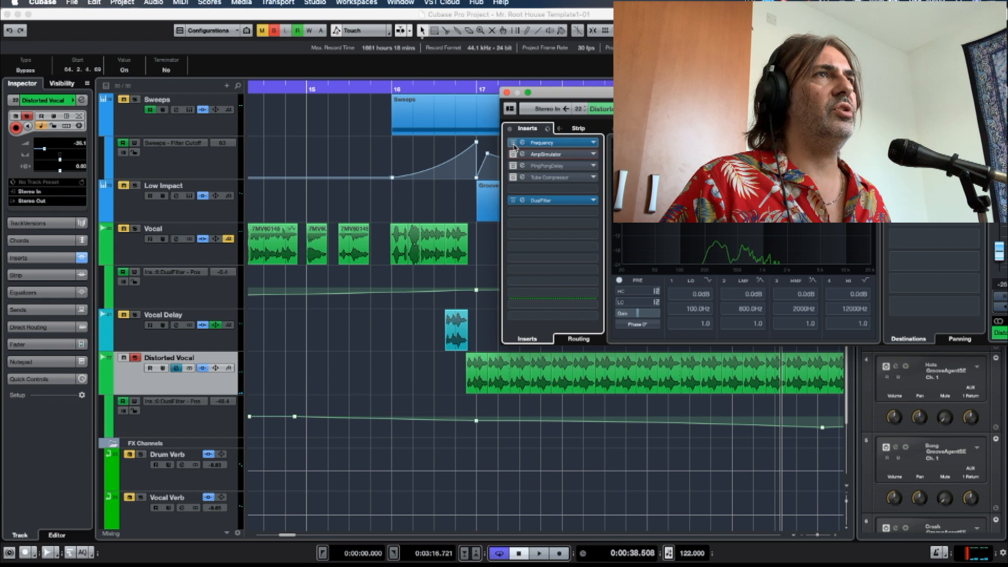
left_click(512, 201)
left_click(522, 143)
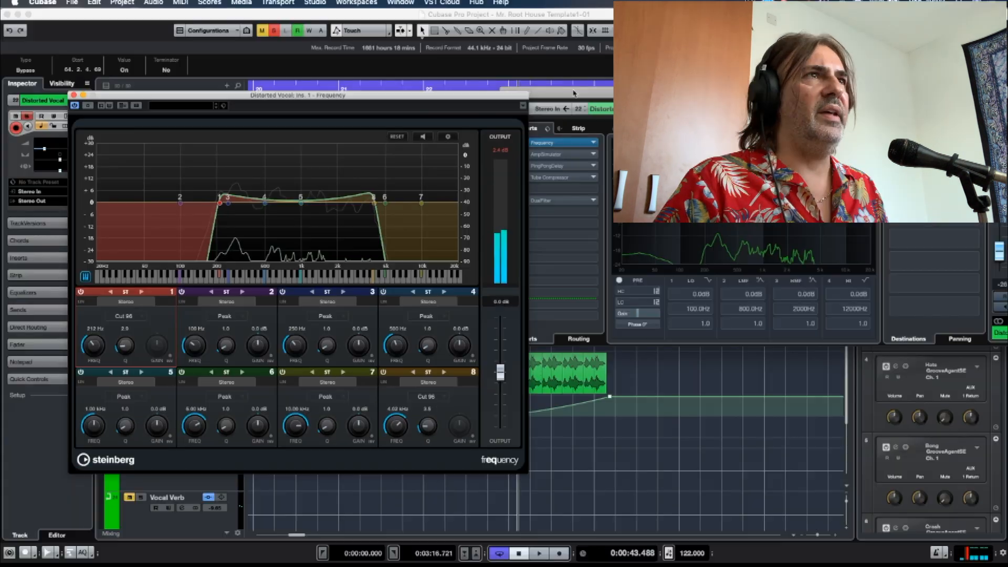
Reactivate the Distorted Vocal's AmpSimulator insert, open its settings beside the Frequency window, and audition the vocal through it.
left_click_drag(466, 100, 434, 90)
left_click(520, 155)
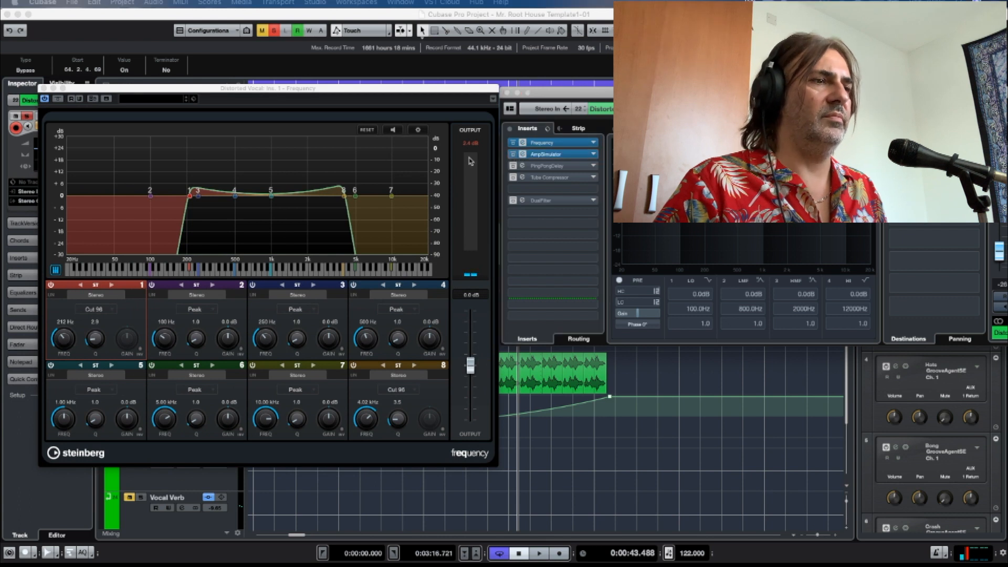
left_click_drag(385, 44, 639, 96)
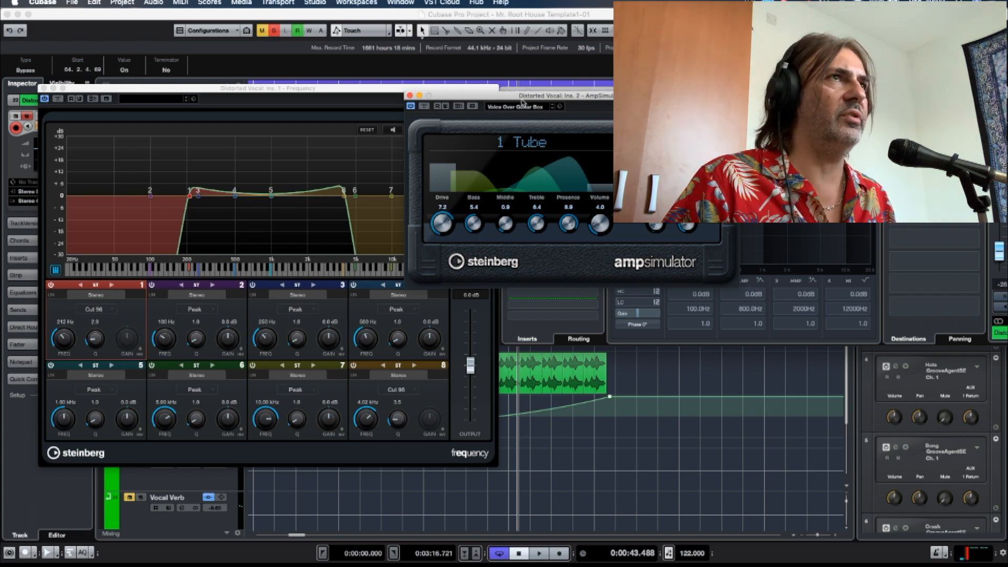
left_click_drag(525, 97, 524, 124)
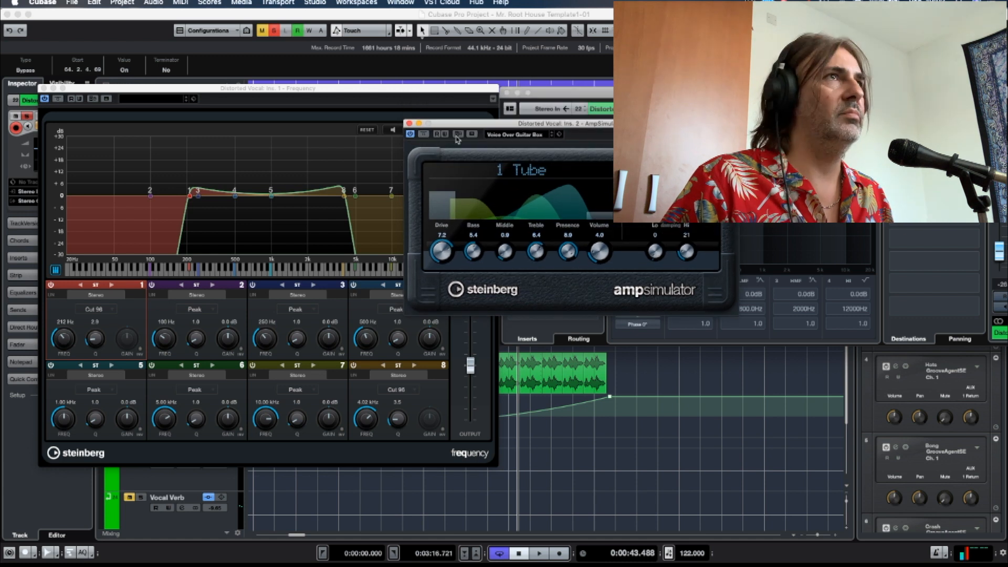
key("space")
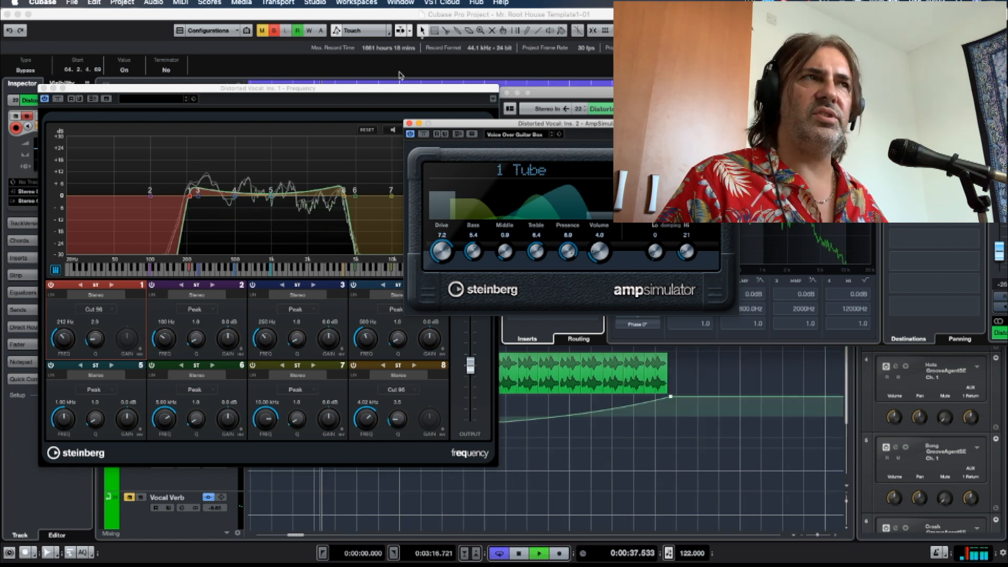
key("space")
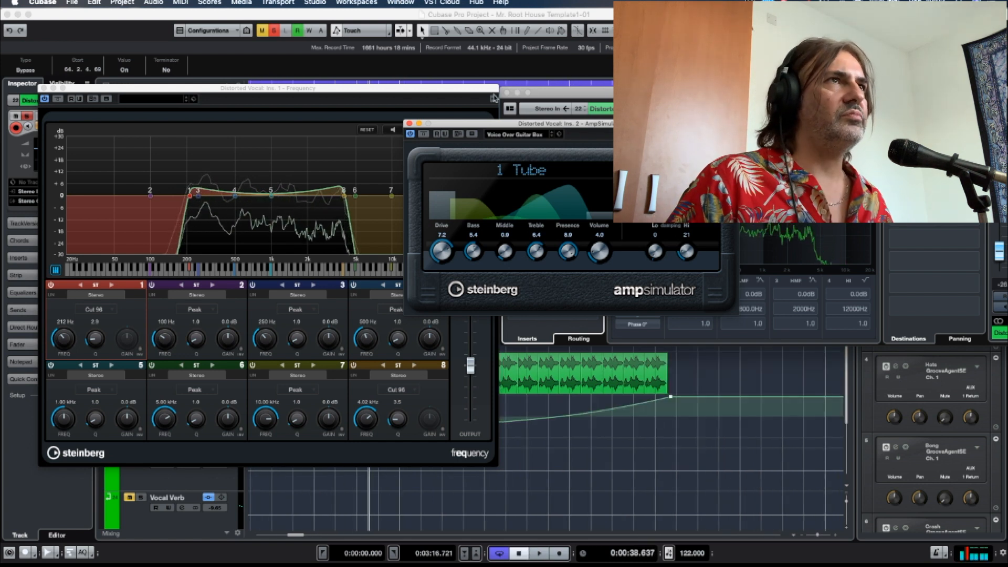
Reactivate the Distorted Vocal's PingPongDelay, Tube Compressor and DualFilter inserts while auditioning the track.
left_click_drag(539, 125, 410, 175)
left_click(513, 166)
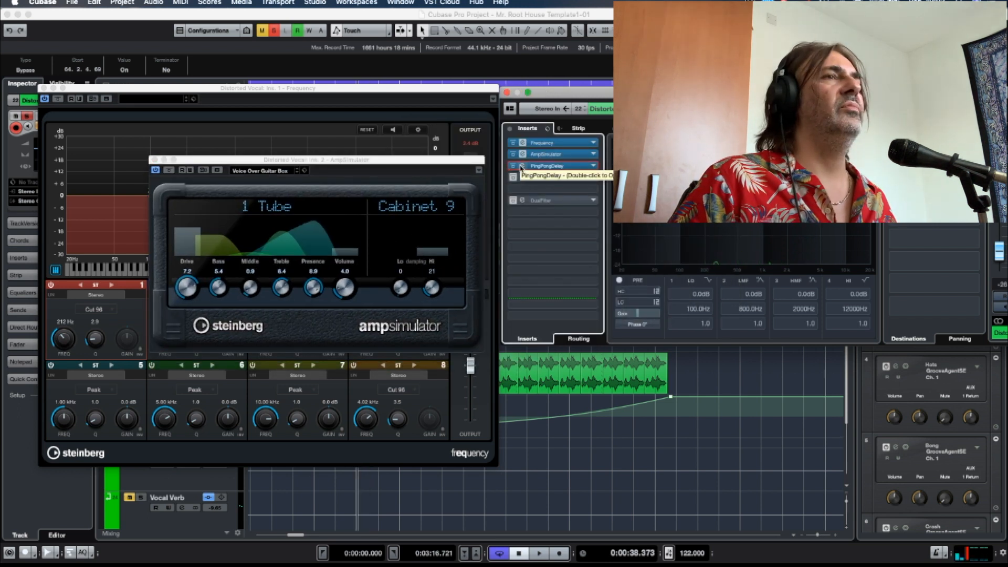
key("space")
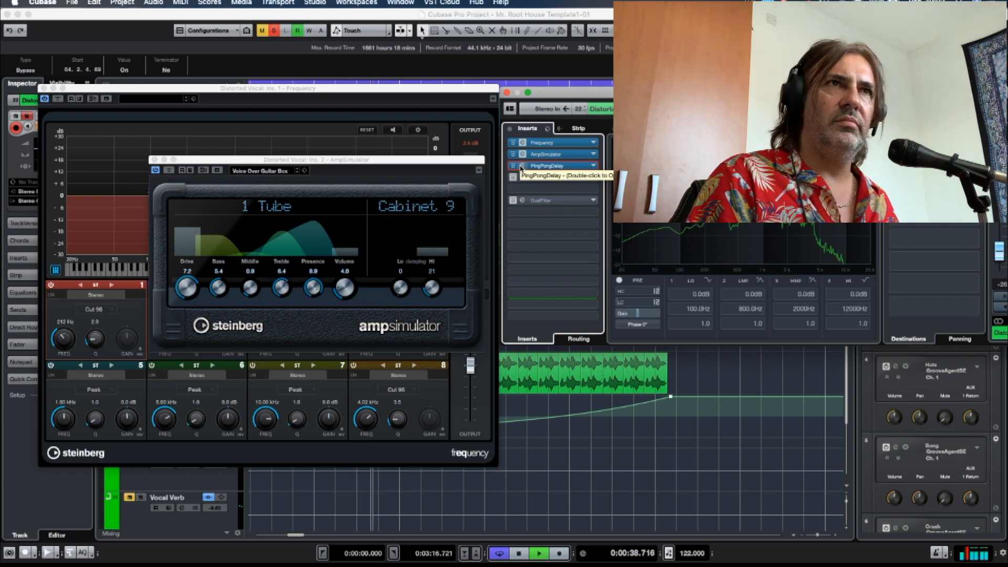
key("space")
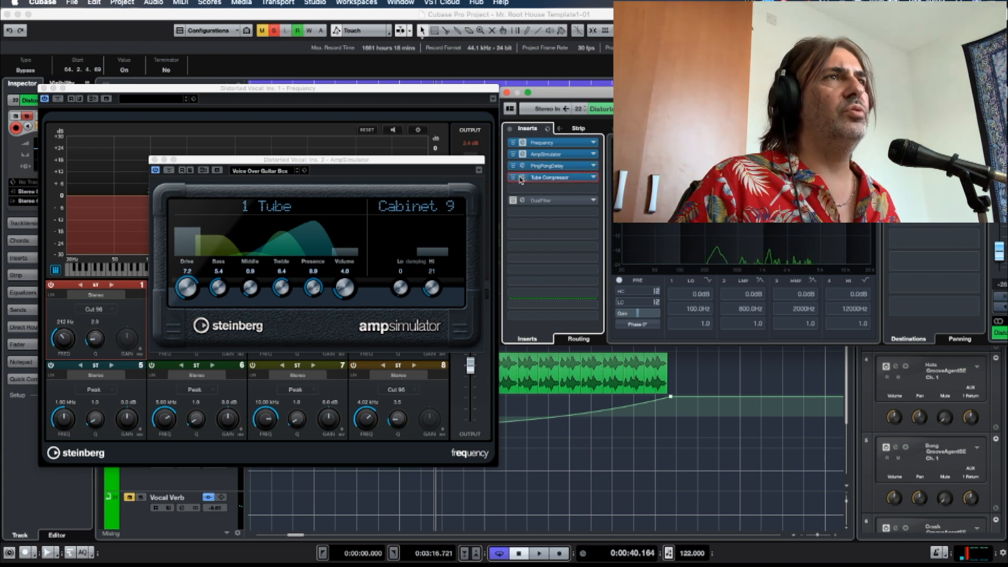
key("KP_Subtract")
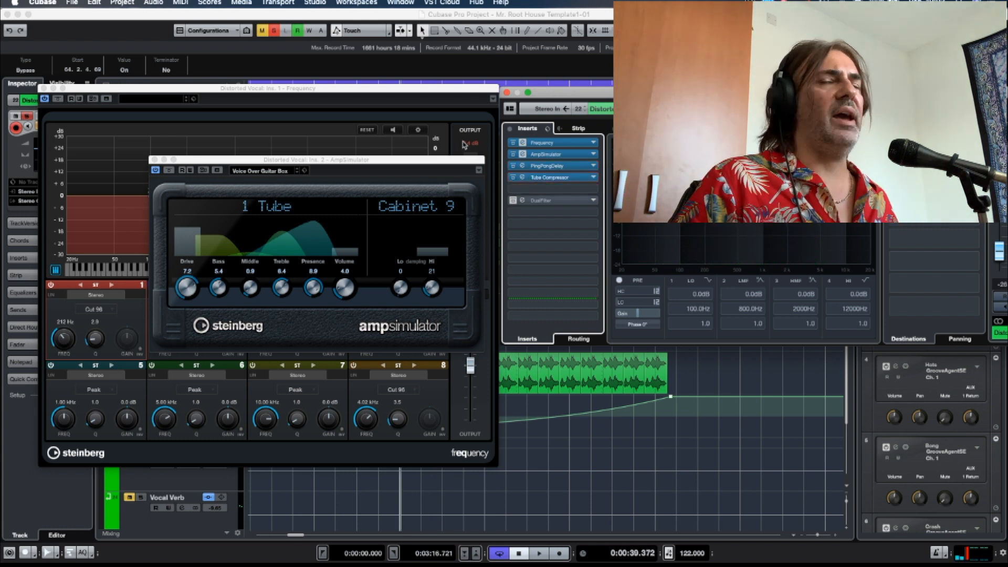
key("KP_Subtract")
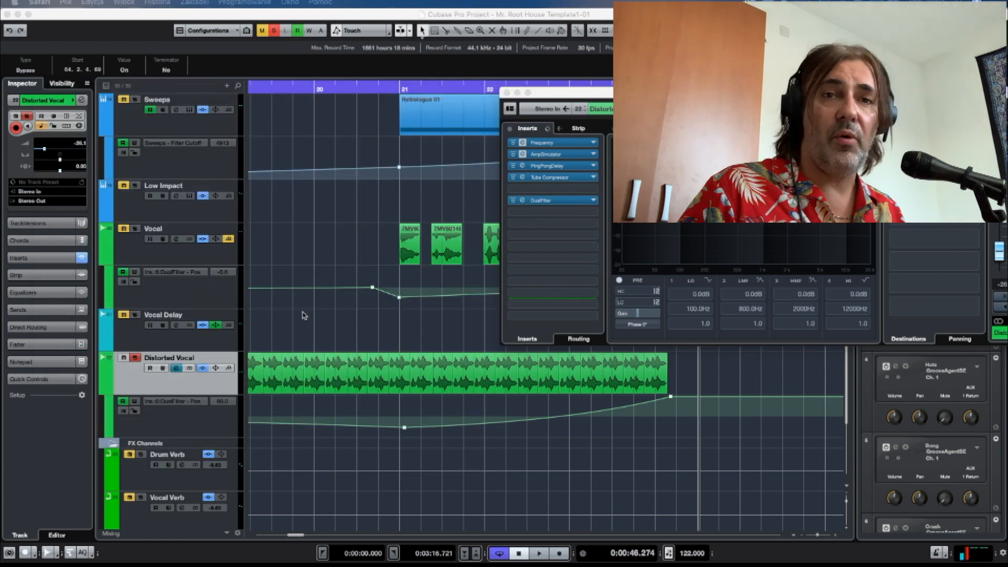
Close the AmpSimulator window, solo the Vocal Delay track, and open its channel settings and MonoDelay insert.
scroll(304, 317, "left", 5)
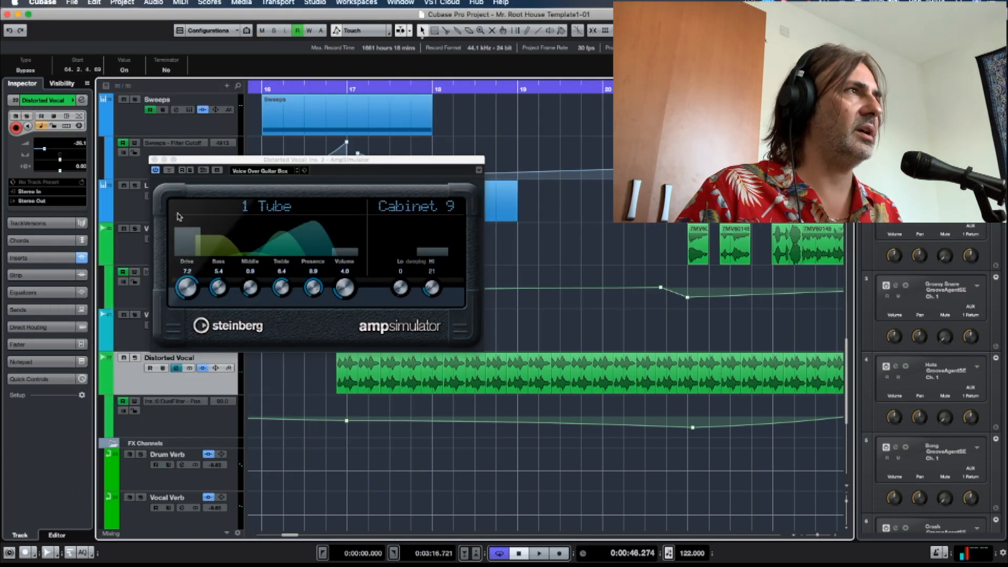
left_click(155, 160)
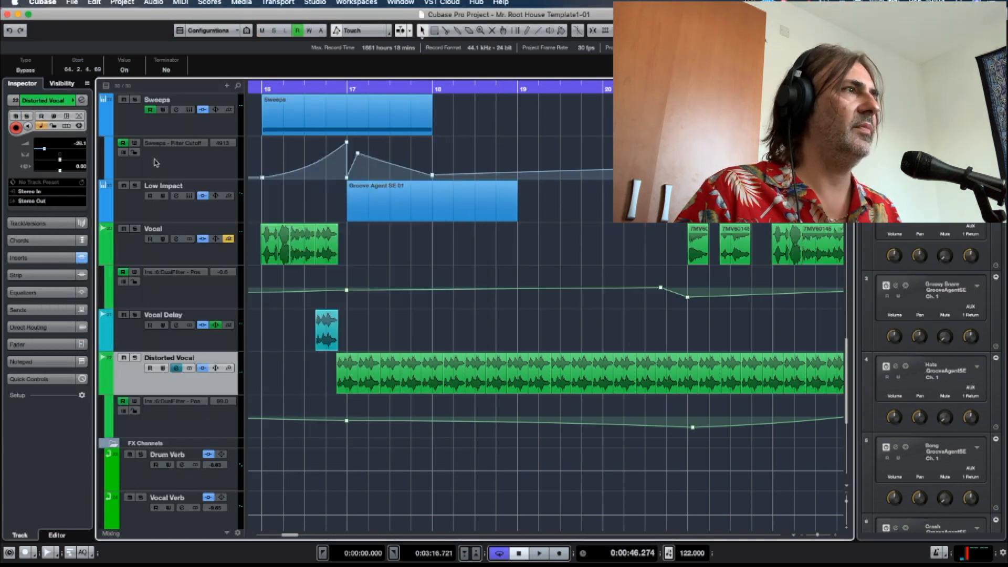
left_click(136, 325)
left_click(135, 315)
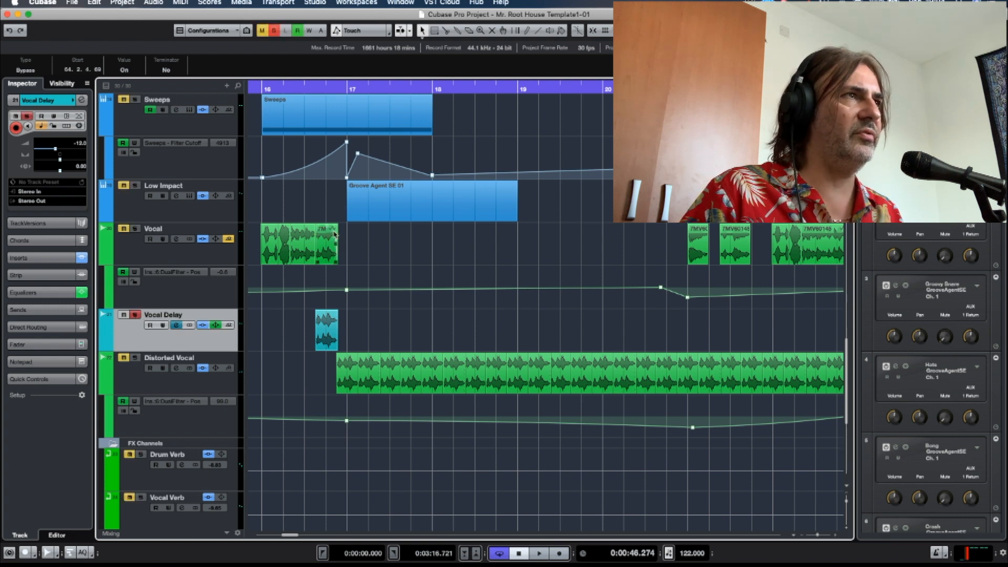
left_click(176, 326)
left_click(521, 144)
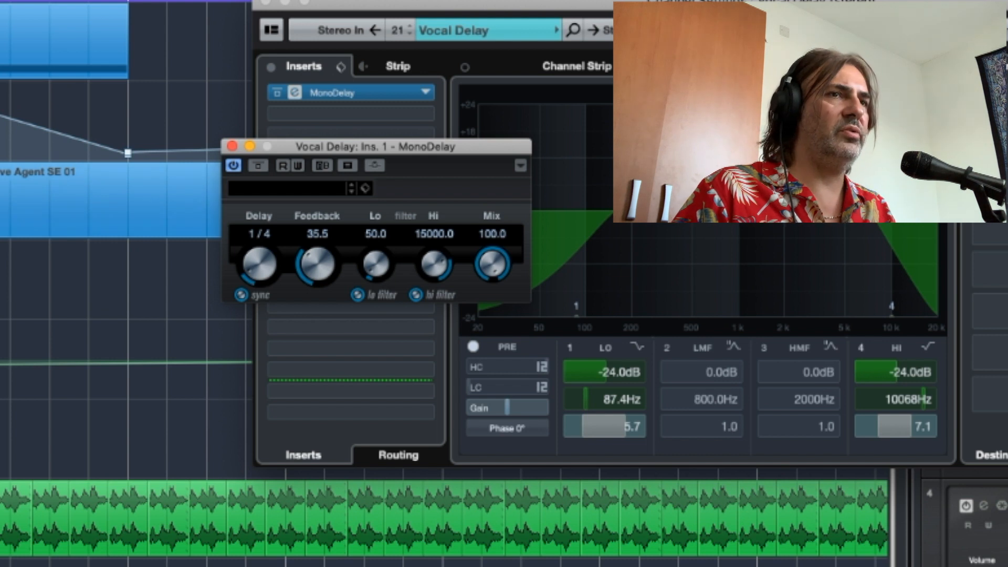
Play the soloed Vocal Delay clip just before bar 17 to hear its delay repeats.
key("h")
scroll(204, 477, "left", 5)
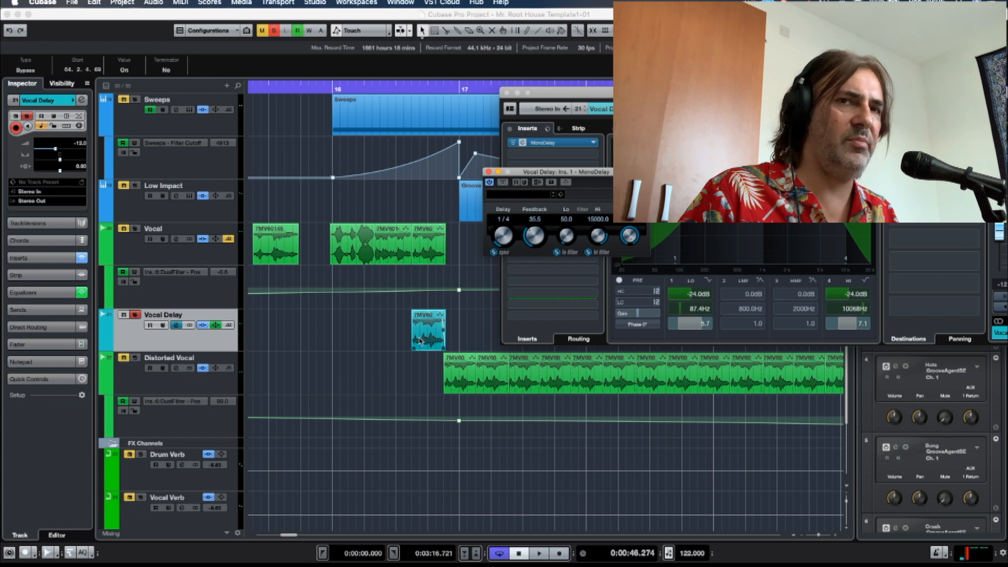
double_click(317, 87)
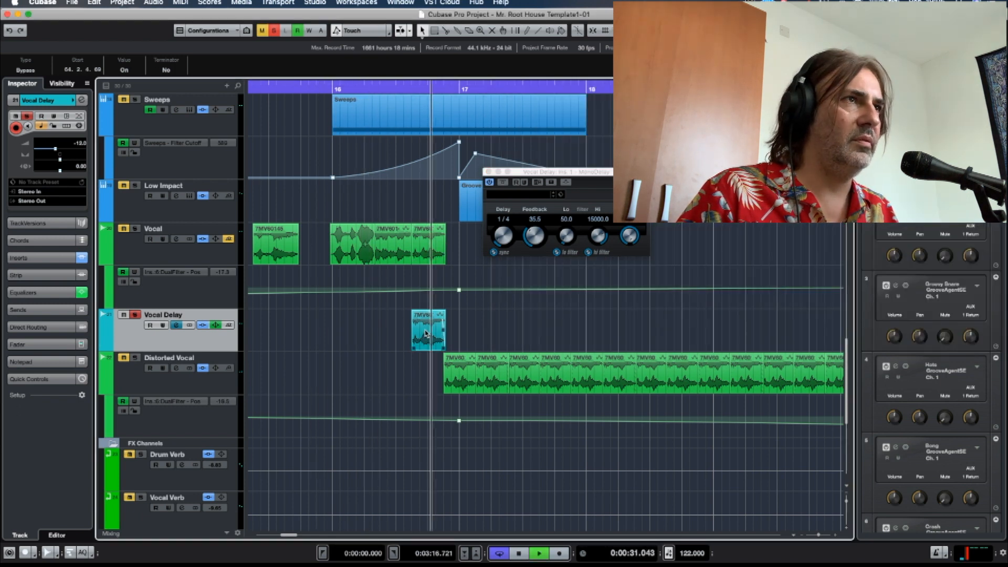
key("space")
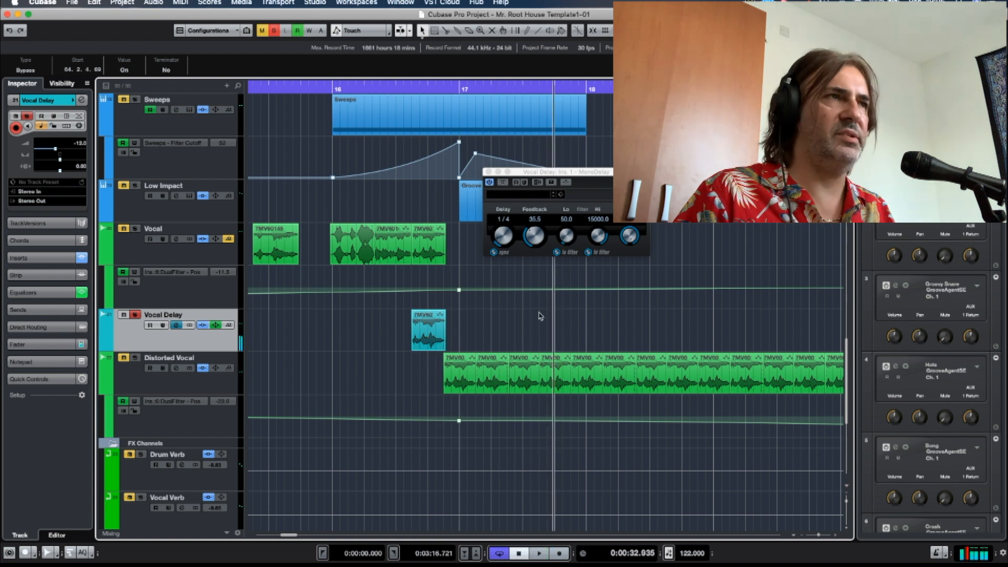
Solo the Vocal track together with Vocal Delay and play both from shortly before bar 16.
left_click(423, 335)
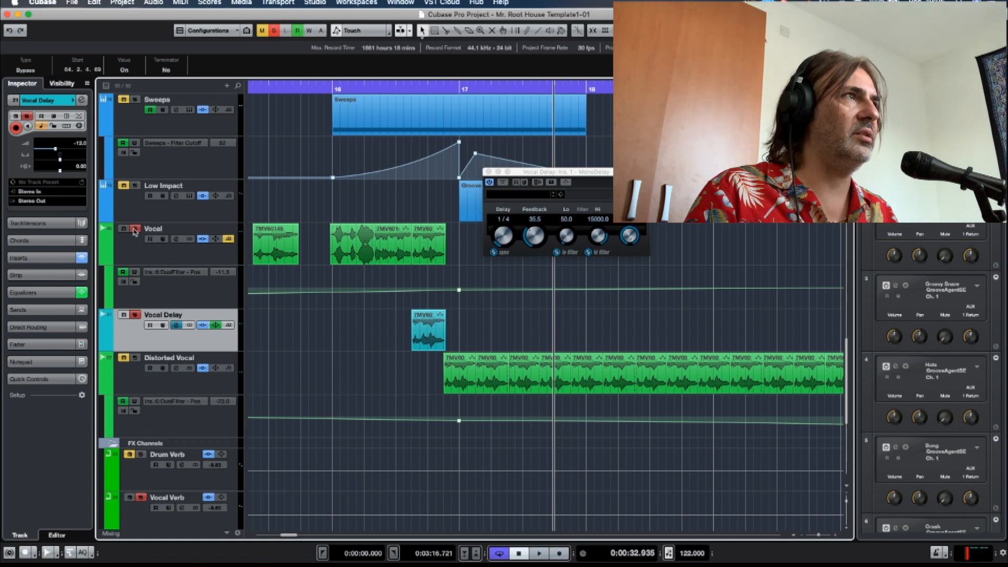
left_click(258, 87)
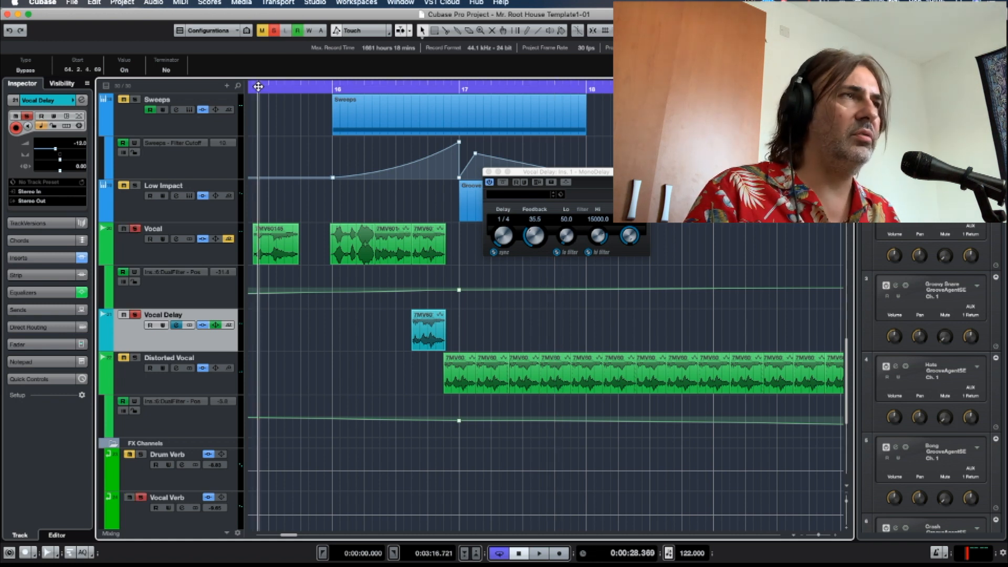
key("space")
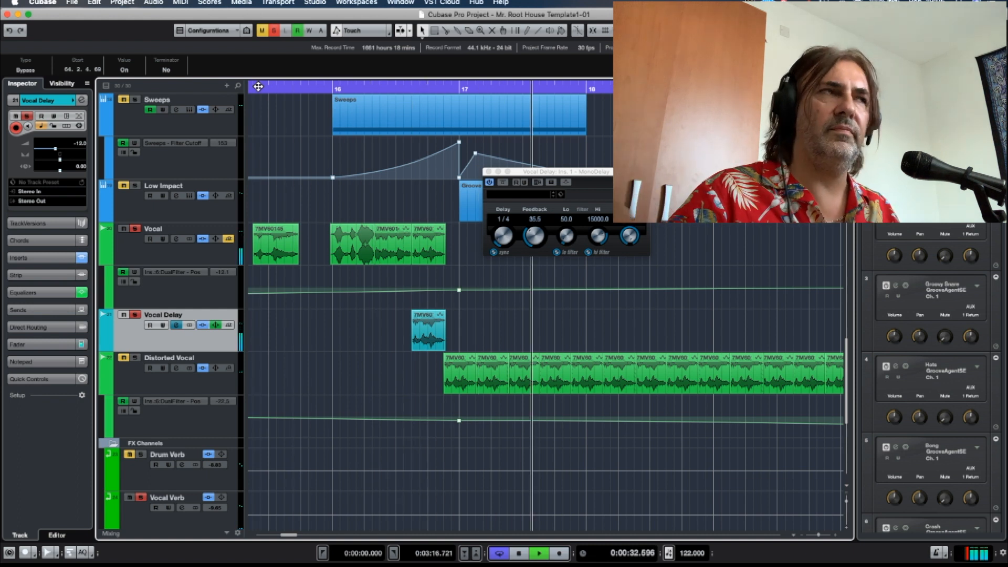
key("space")
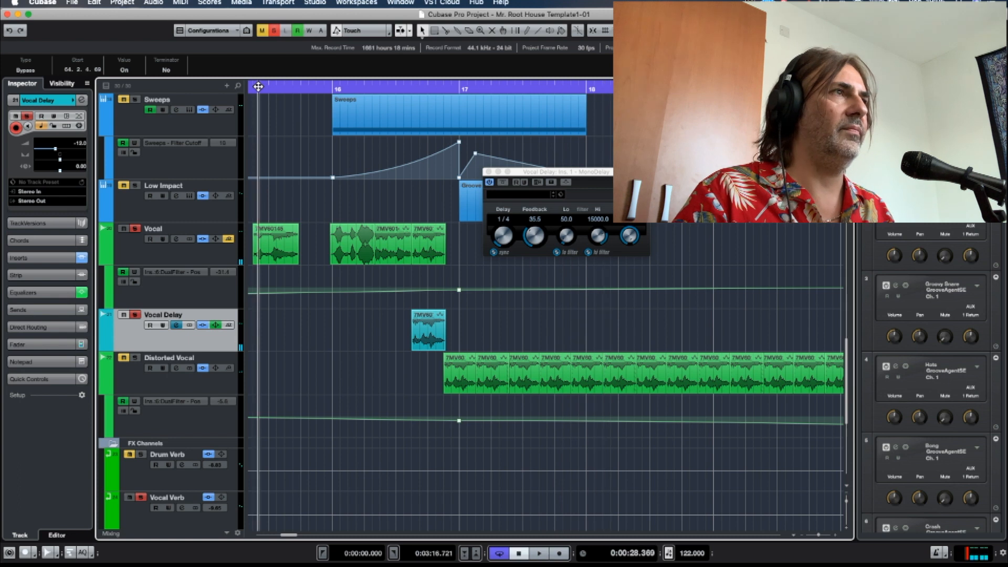
Add the Distorted Vocal track to the solo and play all three vocal tracks together.
left_click(123, 357)
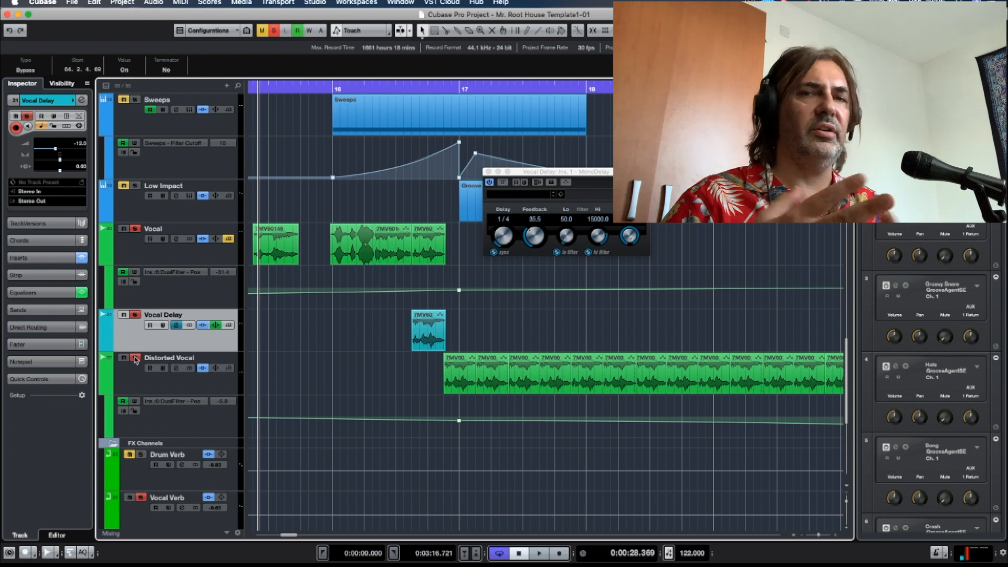
key("space")
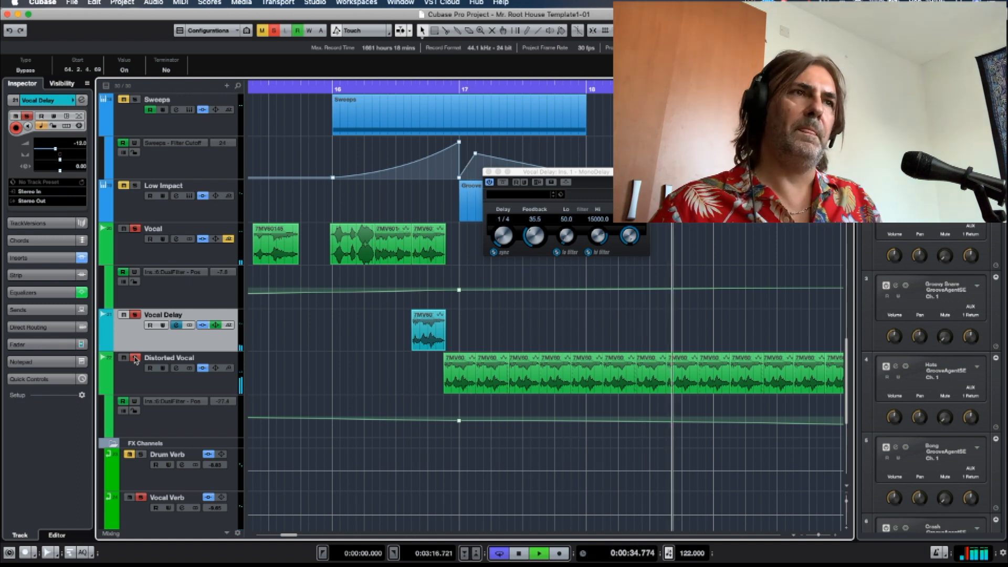
key("space")
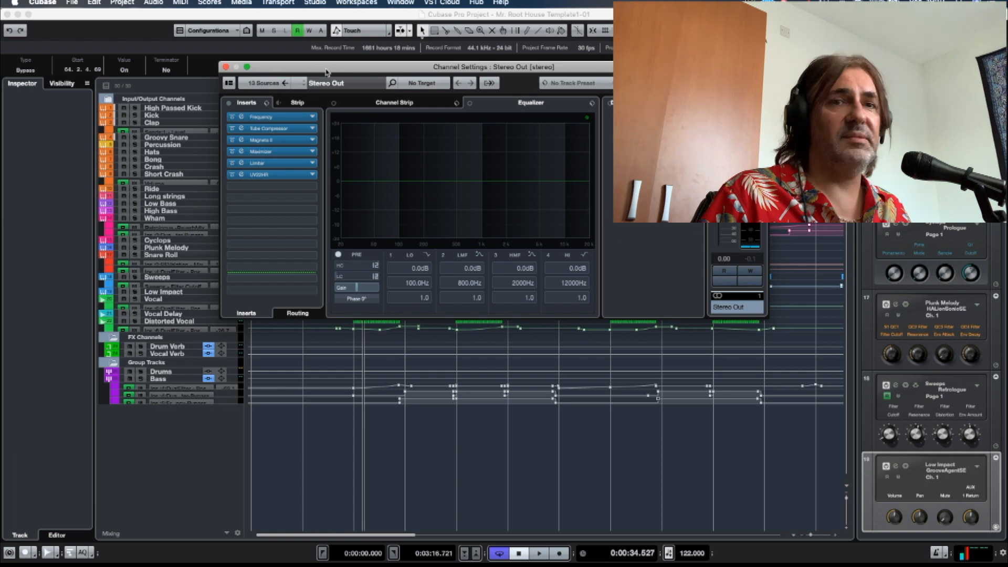
Audition the full mix with all Stereo Out inserts bypassed and again with them re-enabled.
left_click_drag(326, 72, 474, 151)
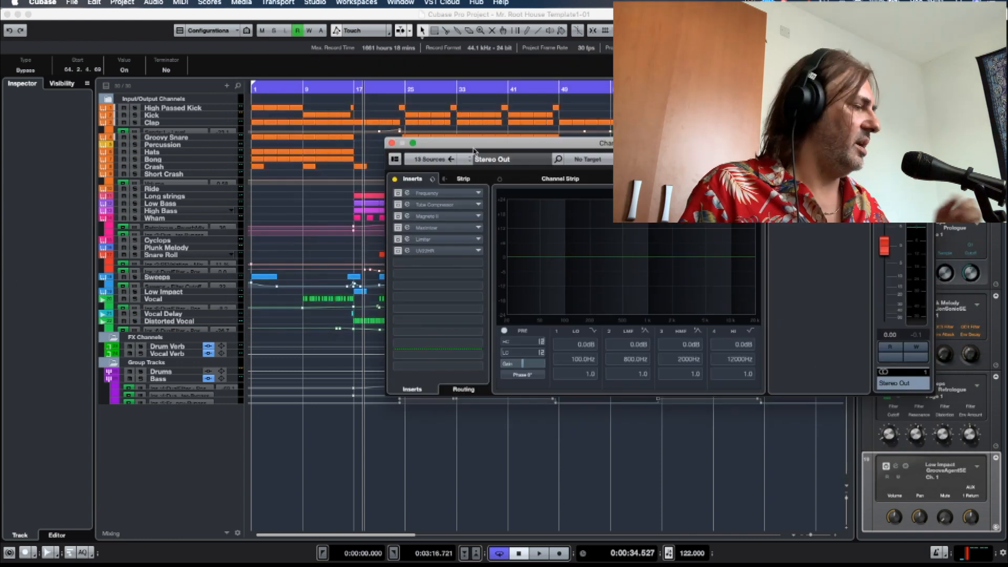
key("KP_Add")
key("KP_Subtract")
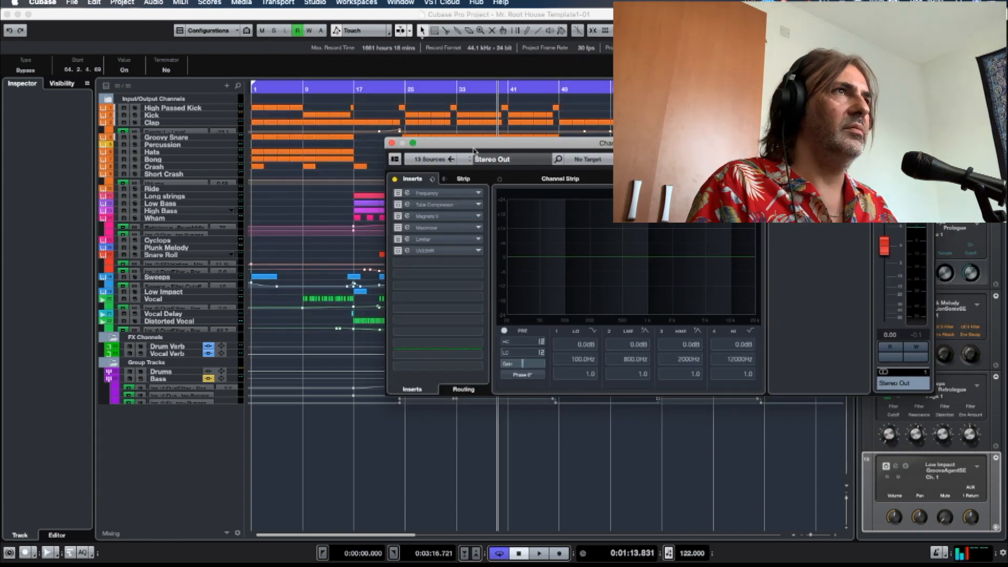
key("KP_Subtract")
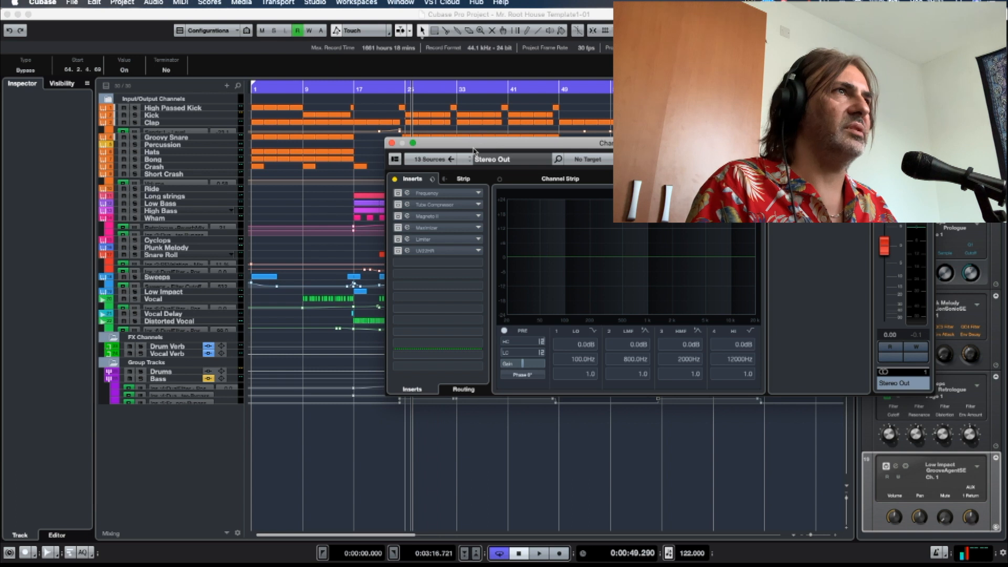
key("space")
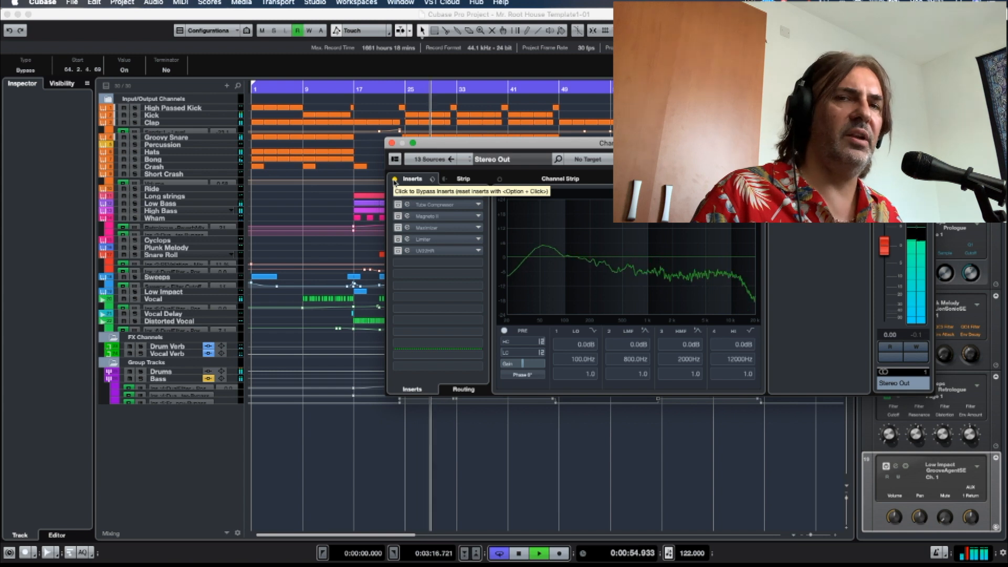
left_click(394, 180)
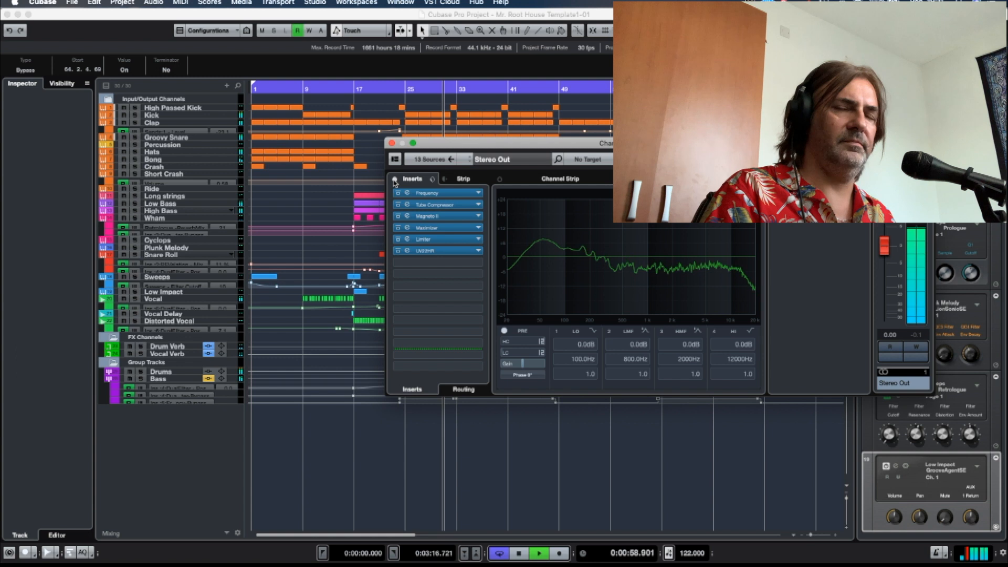
key("space")
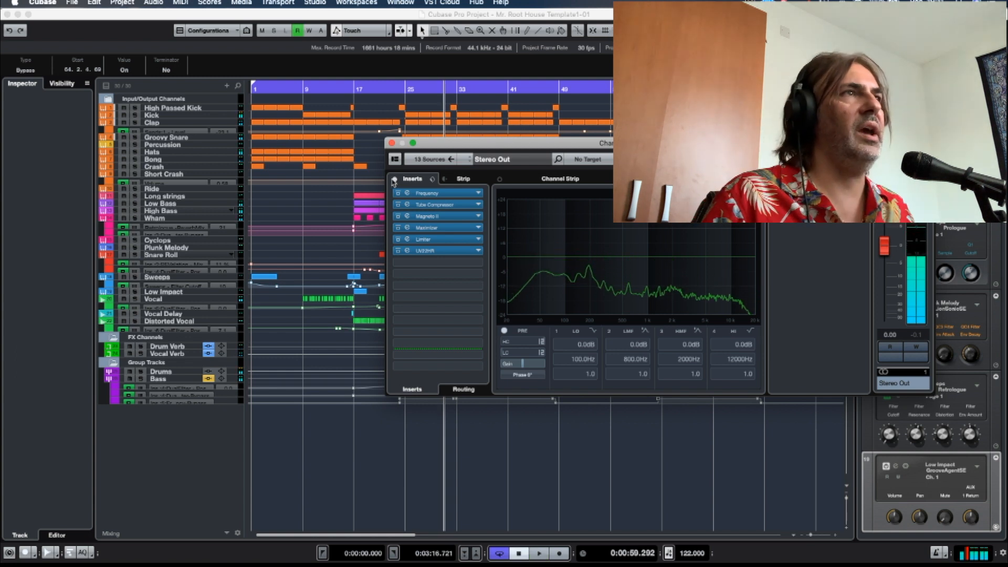
Deactivate all Stereo Out inserts except Frequency, open Frequency, and set band 1's Cut 24 filter to 42 Hz.
left_click_drag(397, 254, 408, 194)
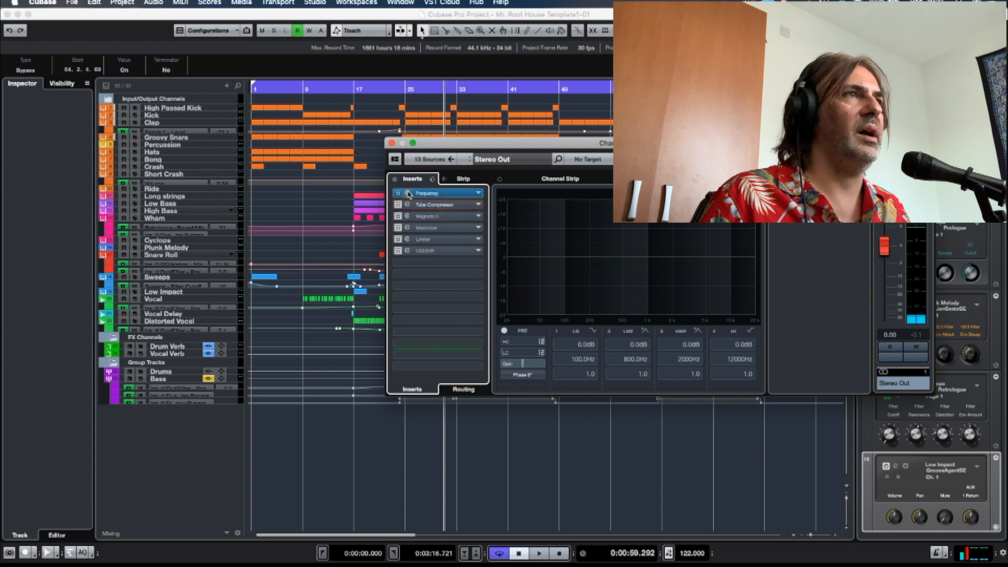
left_click(408, 194)
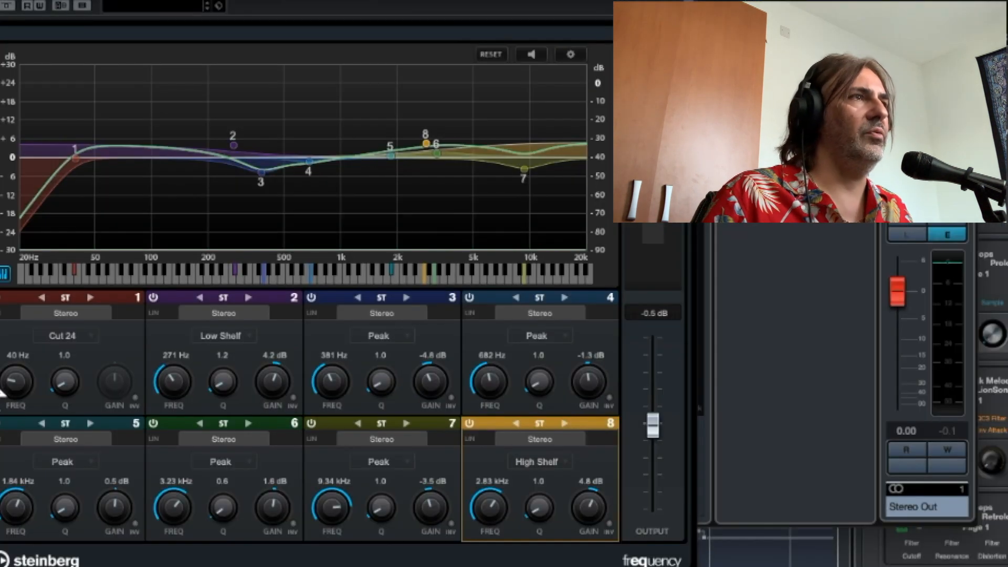
left_click_drag(15, 389, 15, 387)
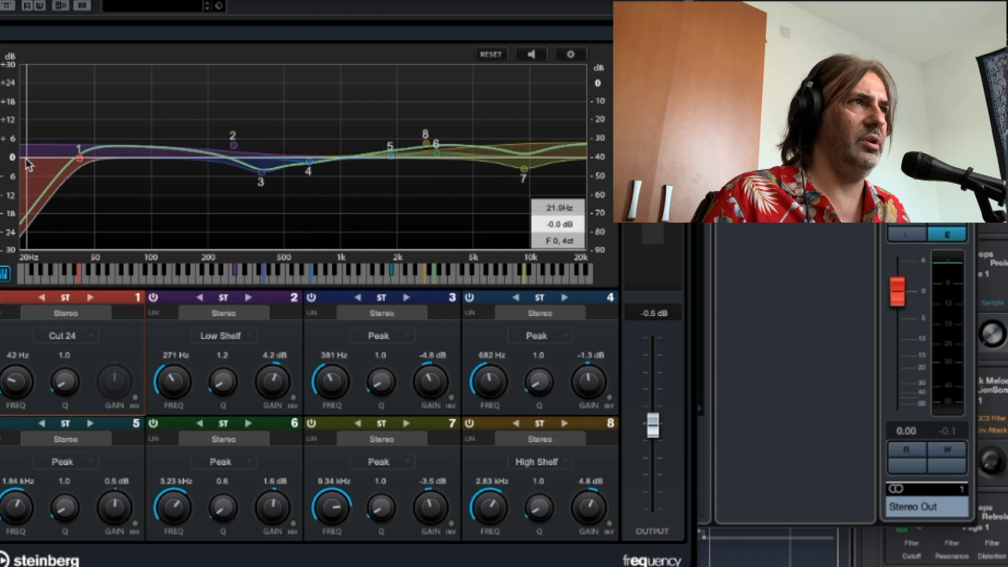
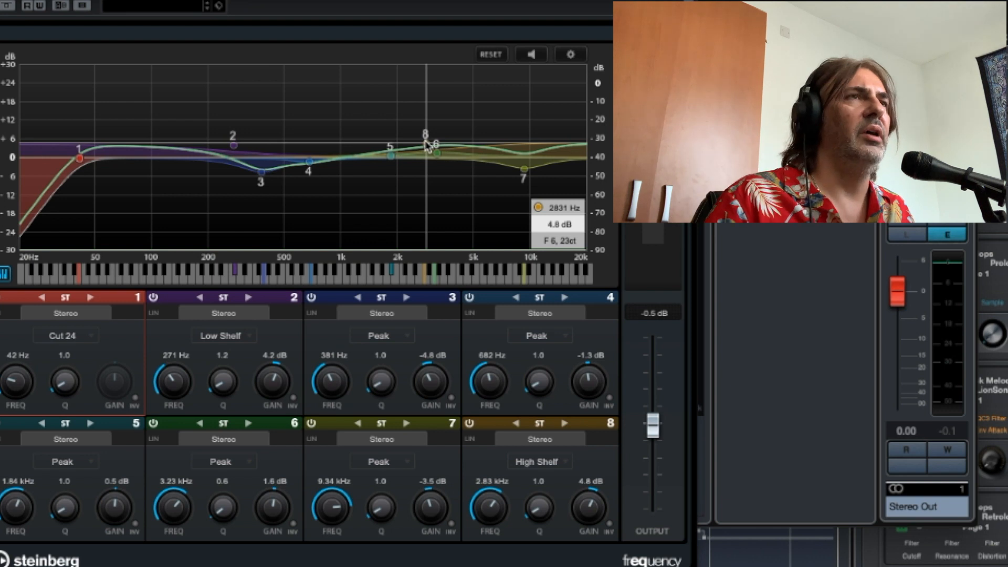
Set Frequency's band 7 gain to -4.0 dB and play the mix with the EQ bypassed and again with it re-enabled.
left_click_drag(525, 173, 525, 175)
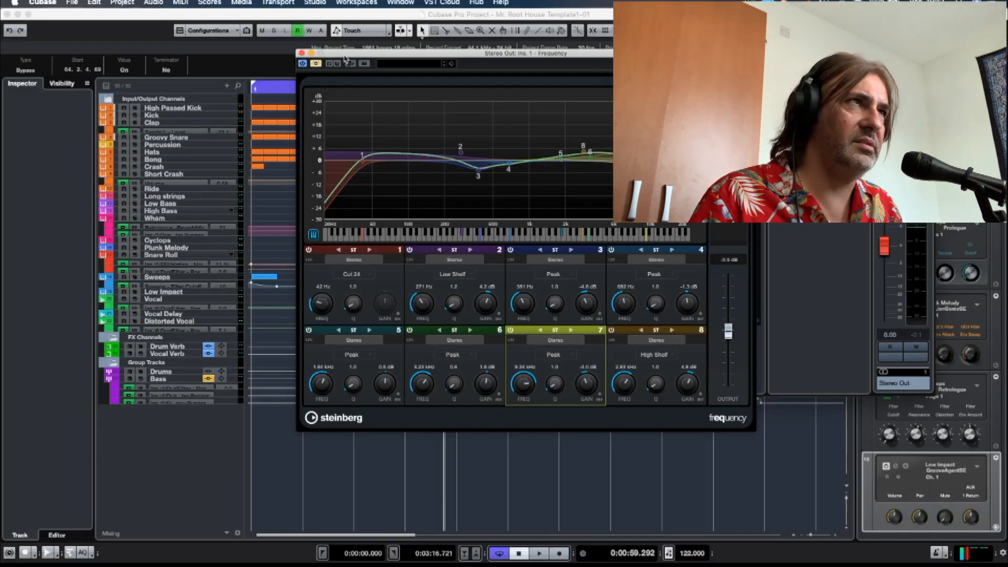
key("space")
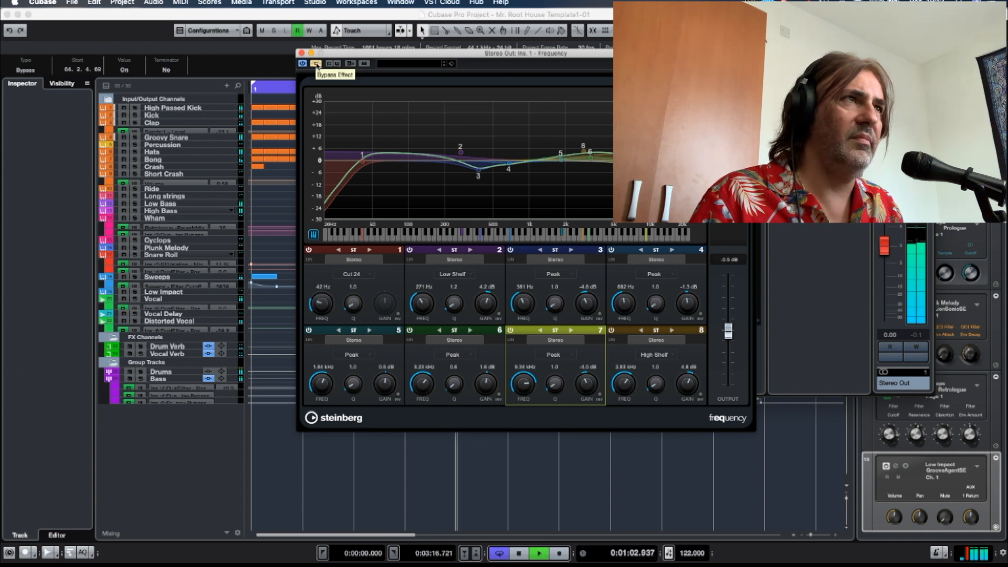
left_click(316, 64)
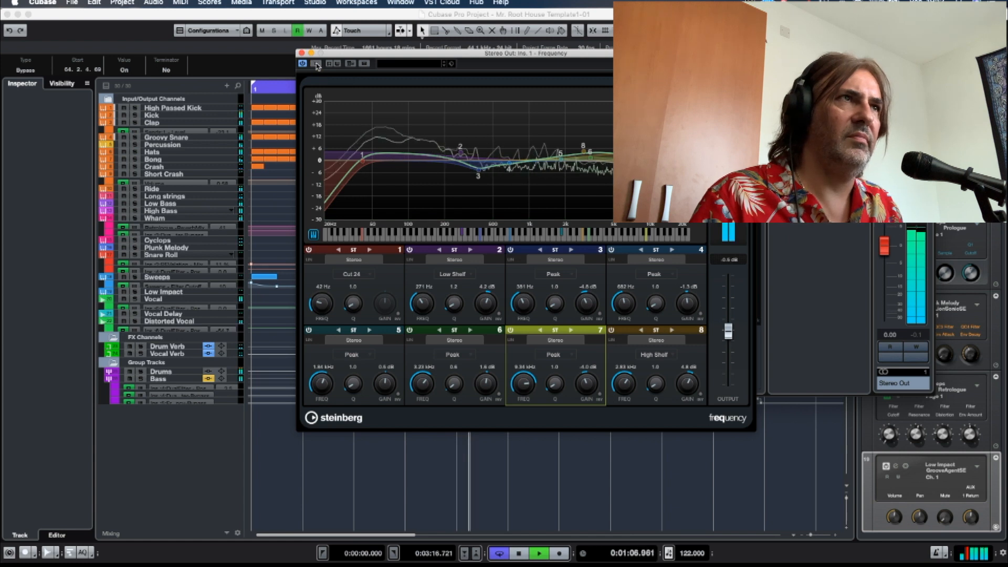
key("space")
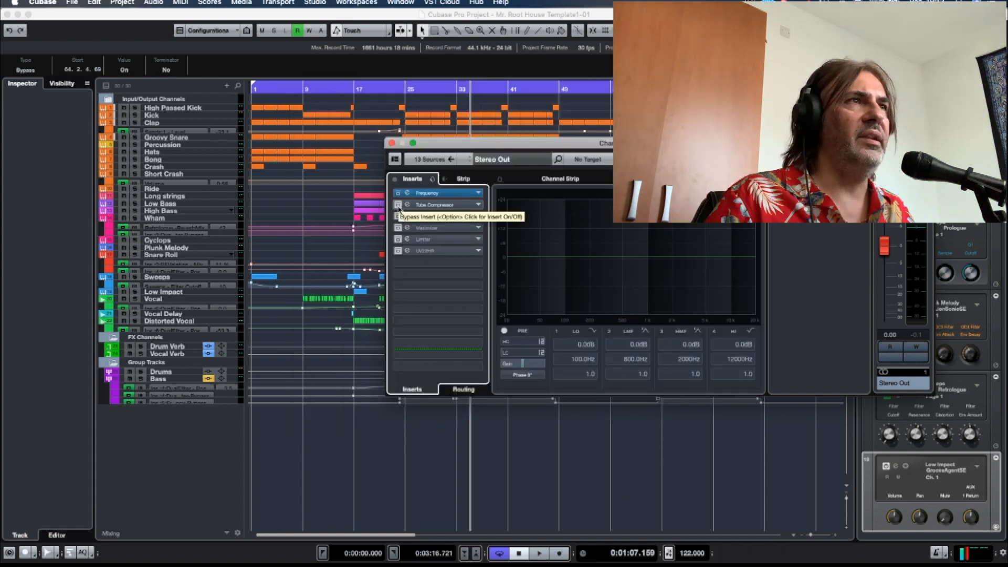
Activate and open the Tube Compressor insert on Stereo Out and set its input to 5.4 dB while the mix plays.
left_click(398, 207)
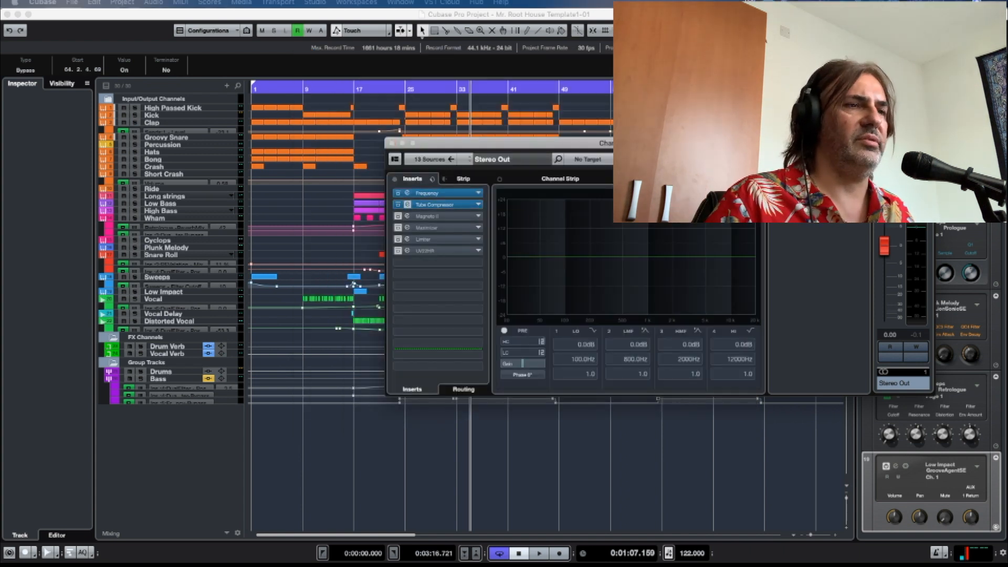
left_click(407, 204)
left_click_drag(565, 119, 512, 93)
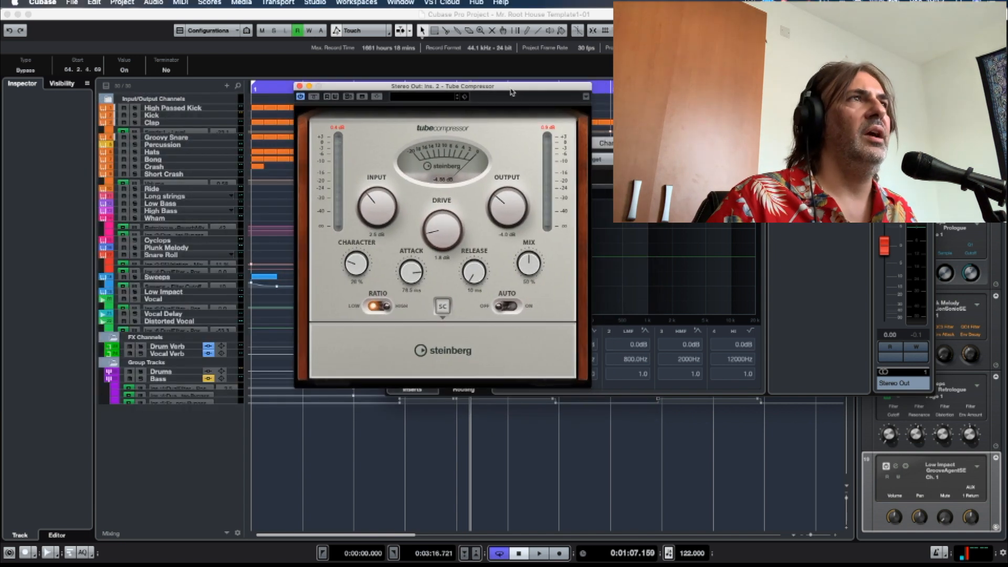
left_click_drag(507, 90, 425, 87)
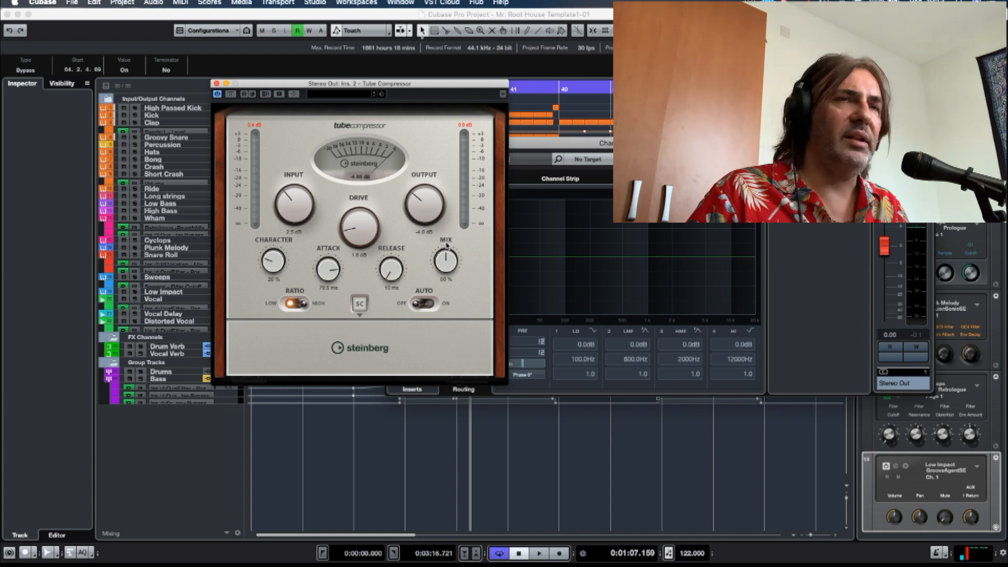
key("space")
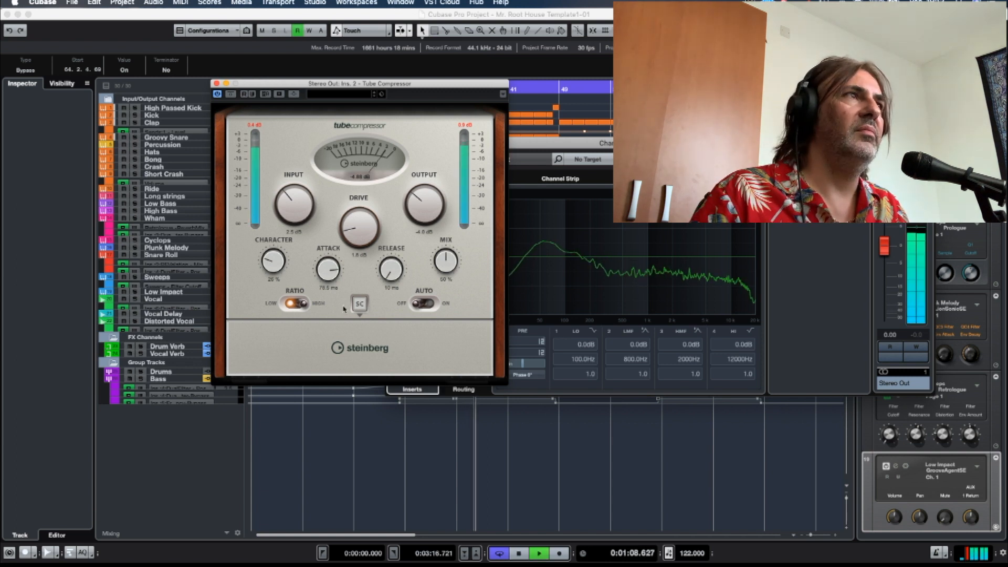
left_click_drag(301, 207, 301, 204)
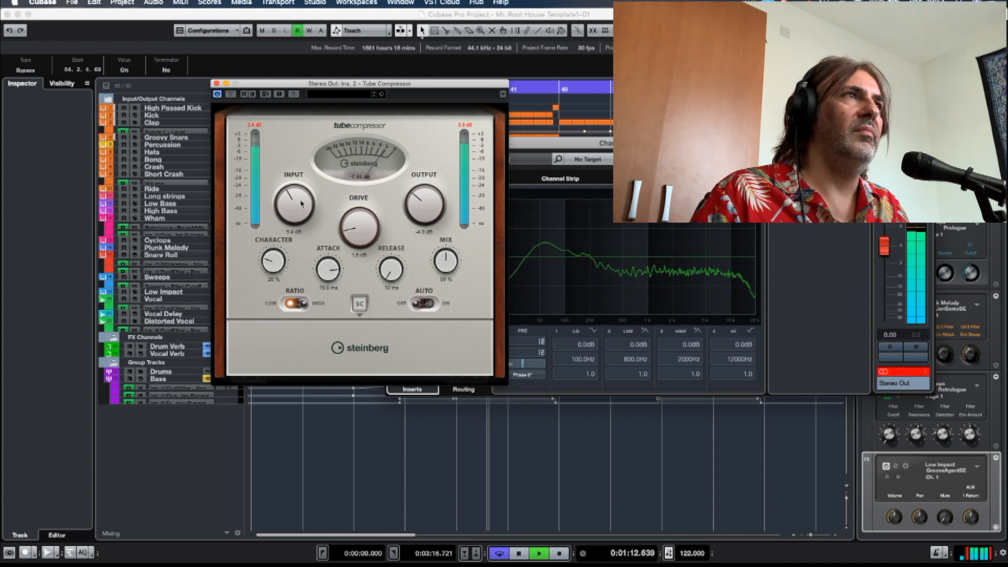
key("space")
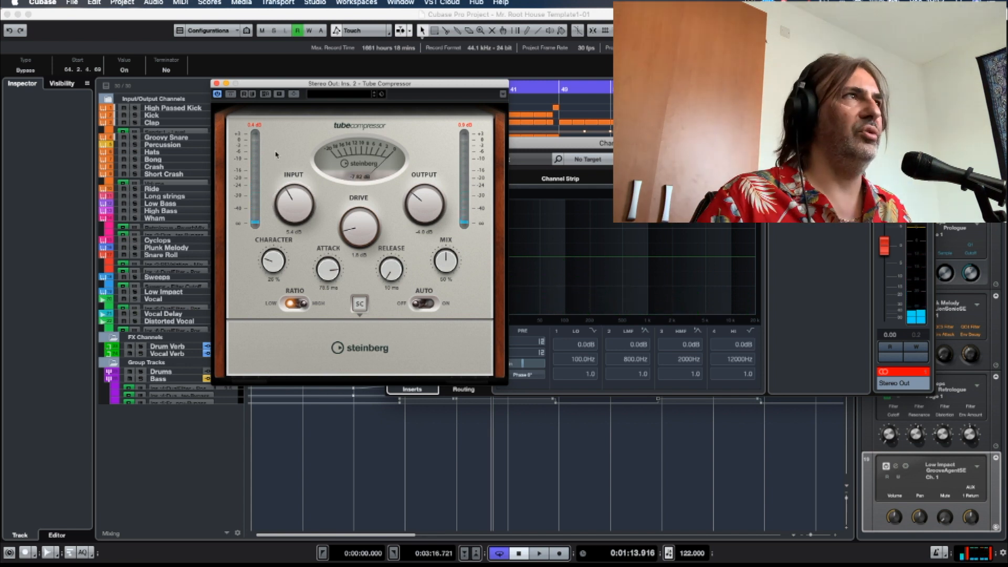
left_click(217, 84)
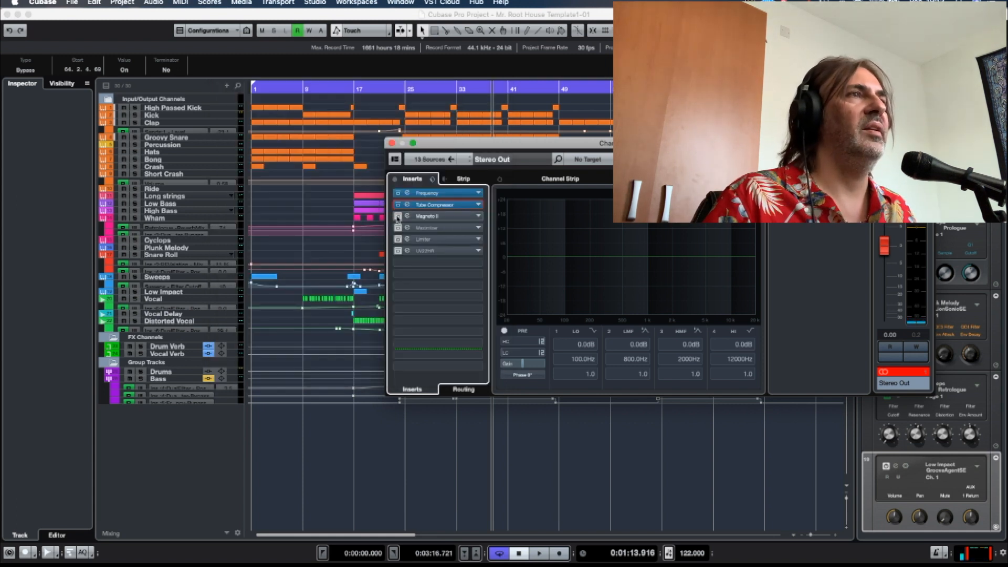
Activate and open the Magneto II insert, move the playback position back to about bar 33 and play the mix through it.
left_click(407, 216)
left_click_drag(338, 133, 503, 97)
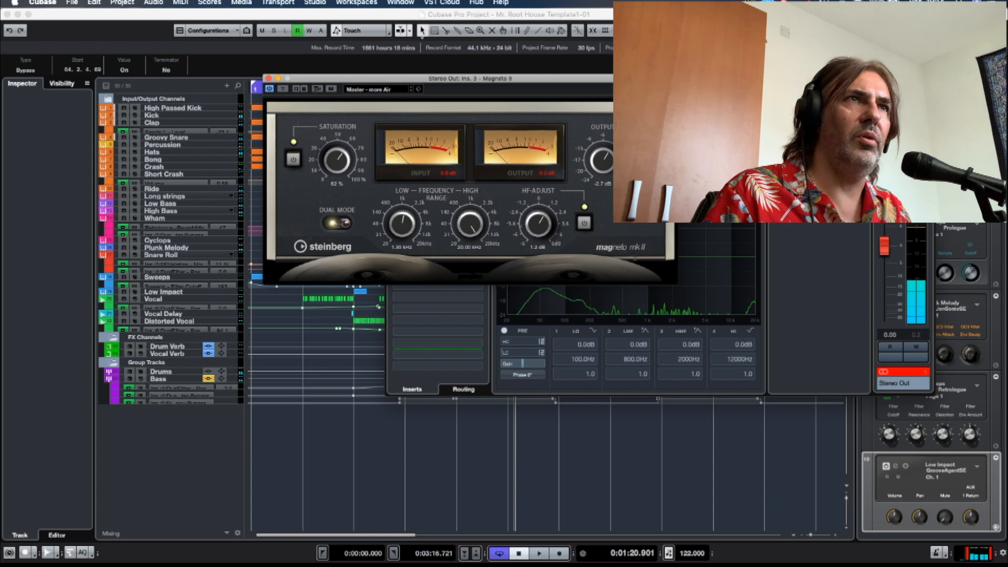
left_click_drag(512, 78, 575, 188)
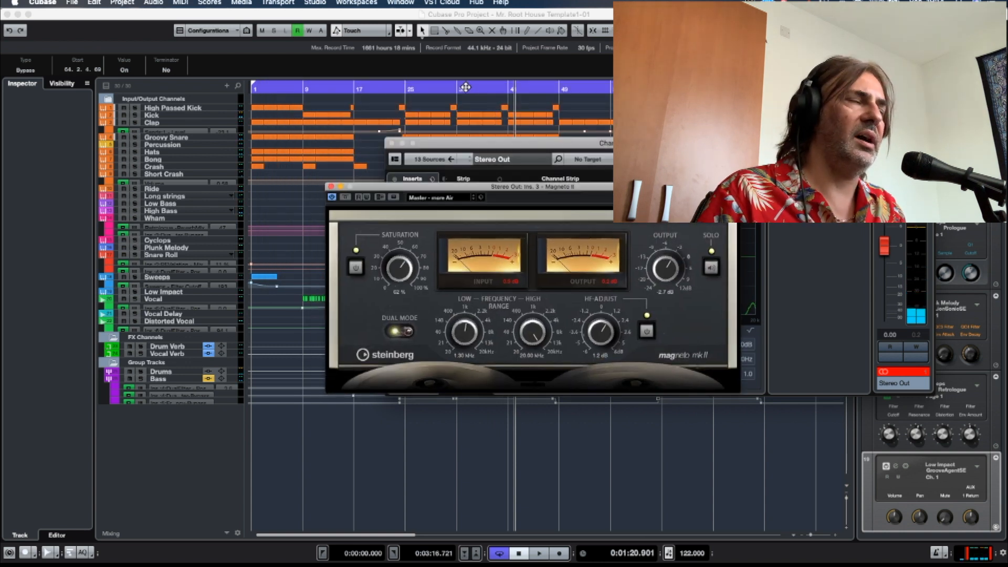
key("KP_Subtract")
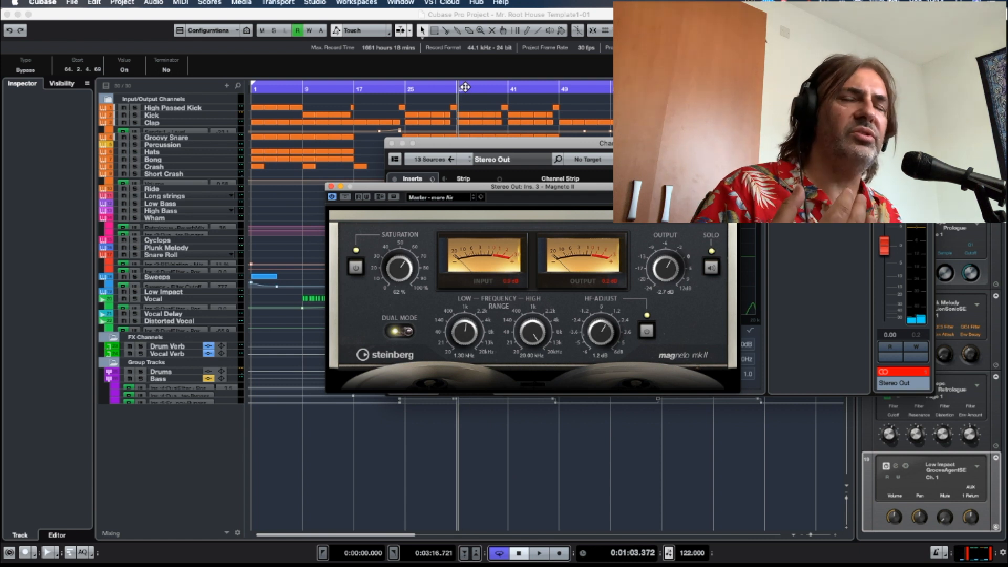
key("KP_Subtract")
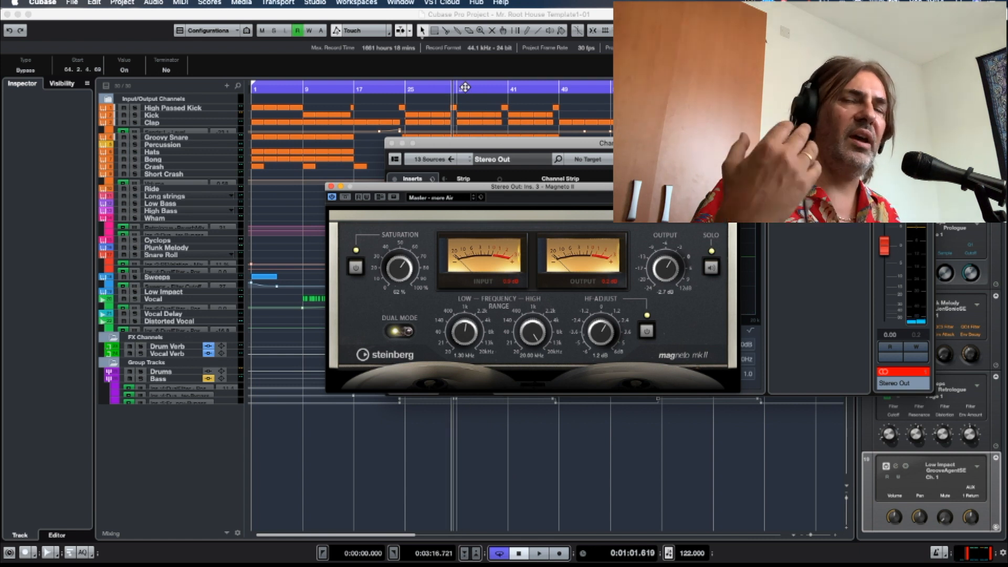
key("KP_Add")
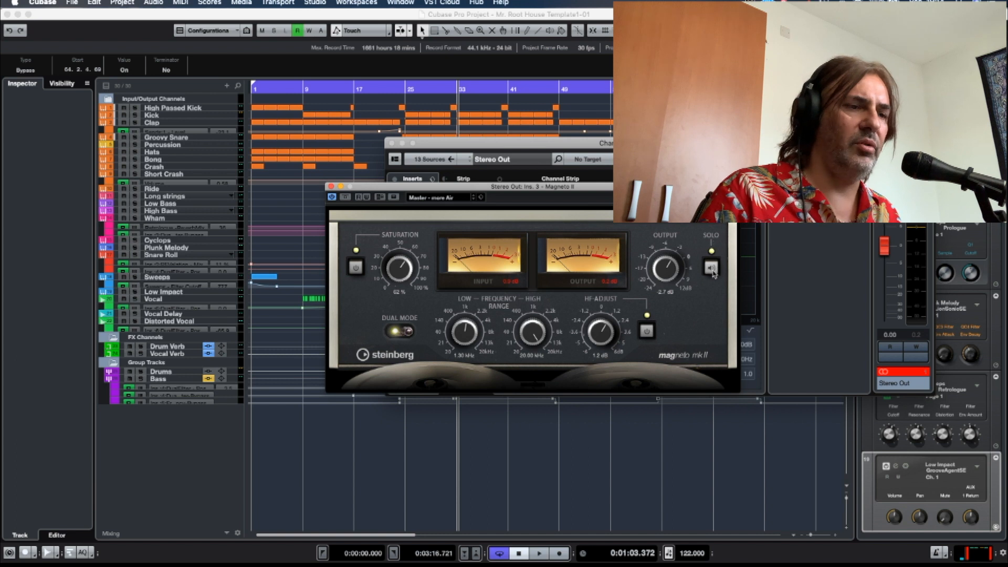
key("space")
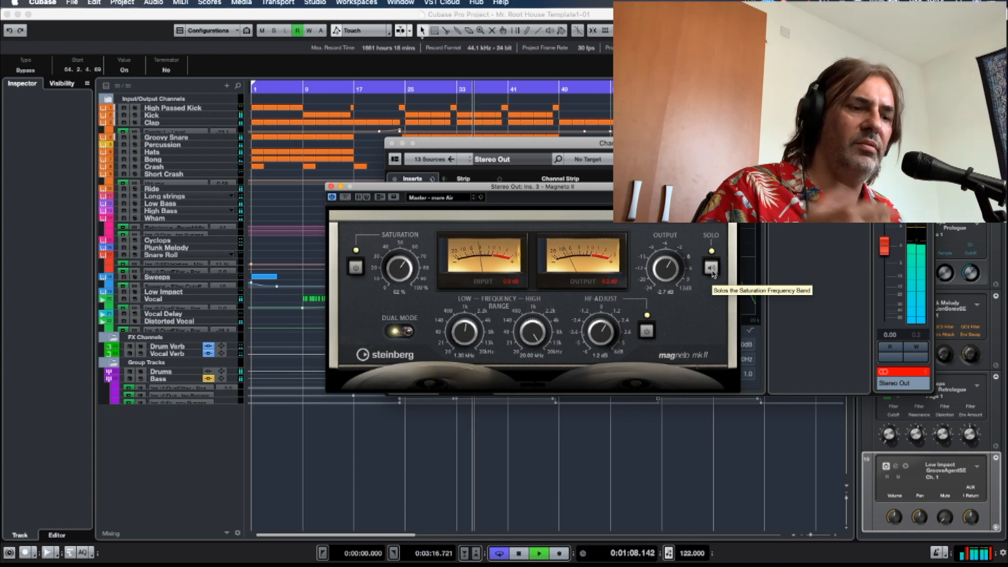
key("space")
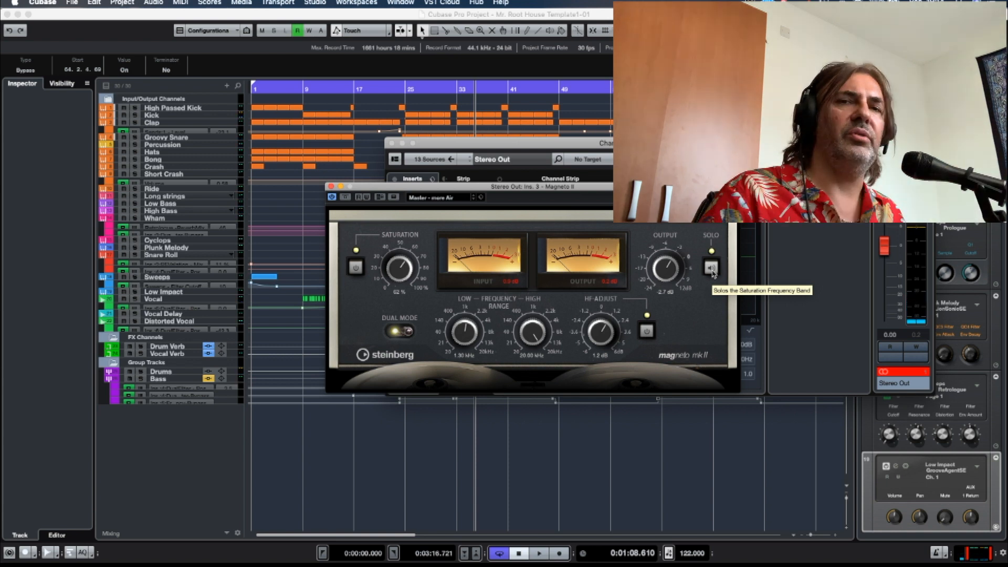
left_click(331, 186)
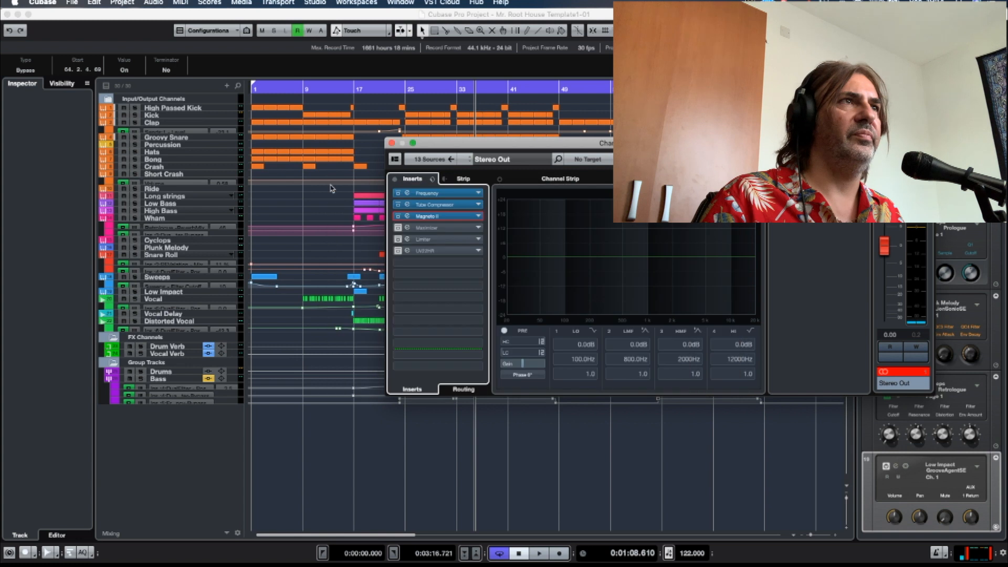
Activate and open the Maximizer insert and audition the mix with it bypassed and again with it re-enabled.
left_click(417, 228)
left_click_drag(410, 193, 445, 83)
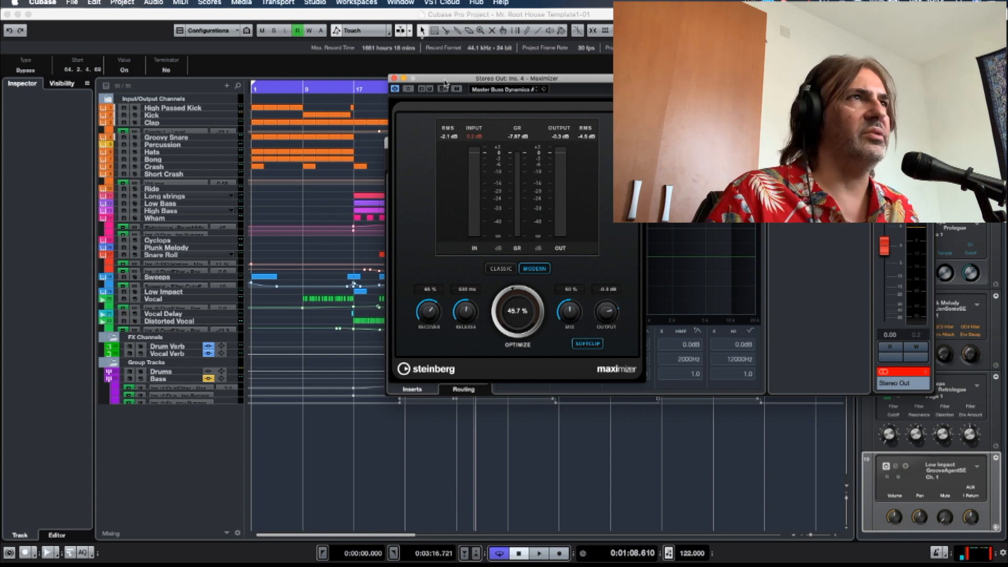
left_click_drag(445, 83, 316, 78)
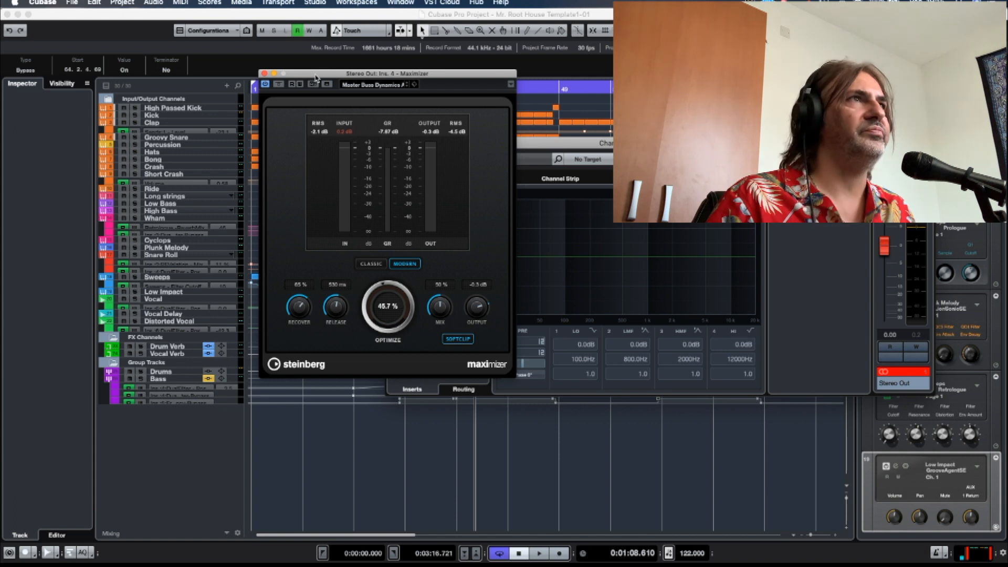
left_click_drag(315, 78, 303, 67)
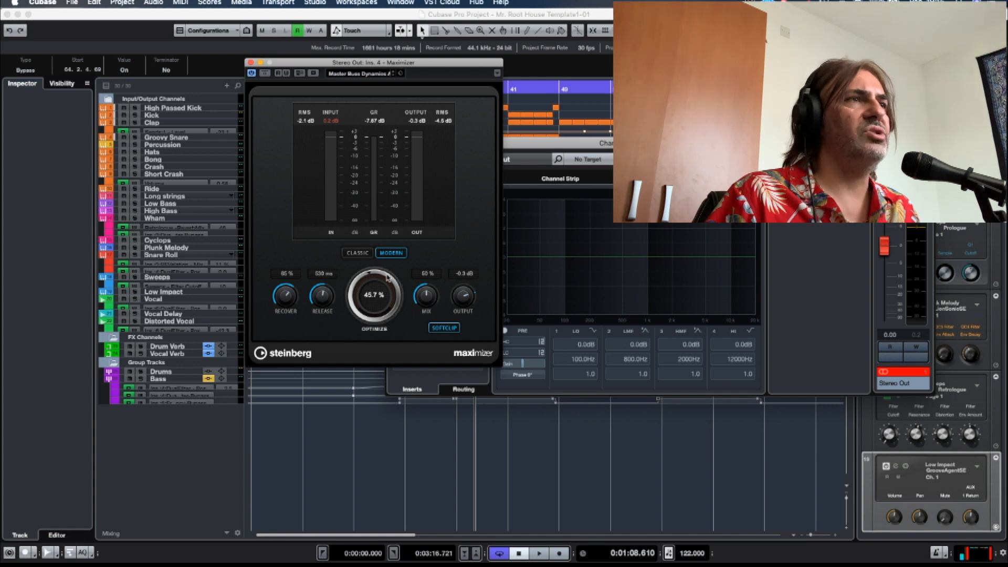
left_click(265, 74)
left_click_drag(325, 59, 286, 60)
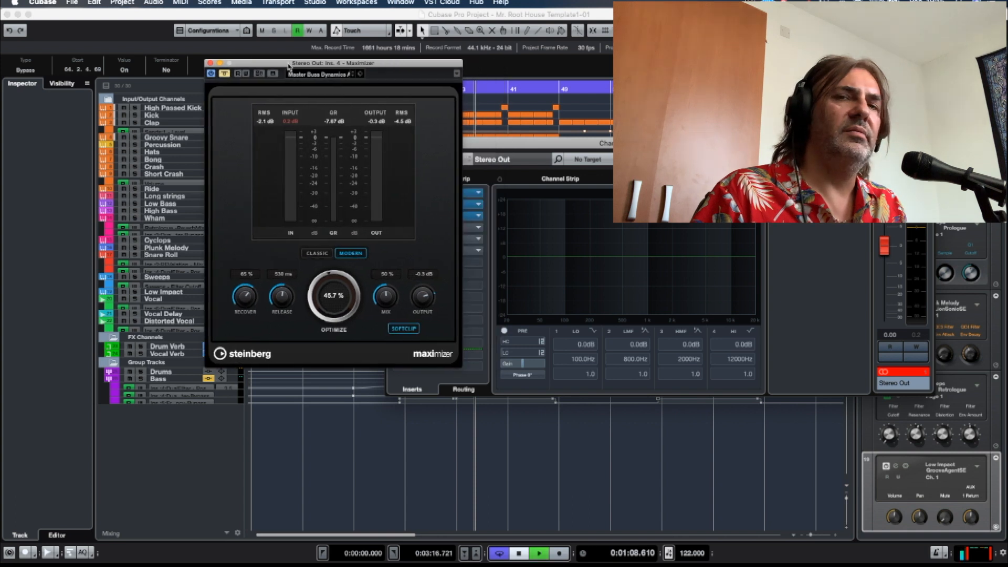
key("space")
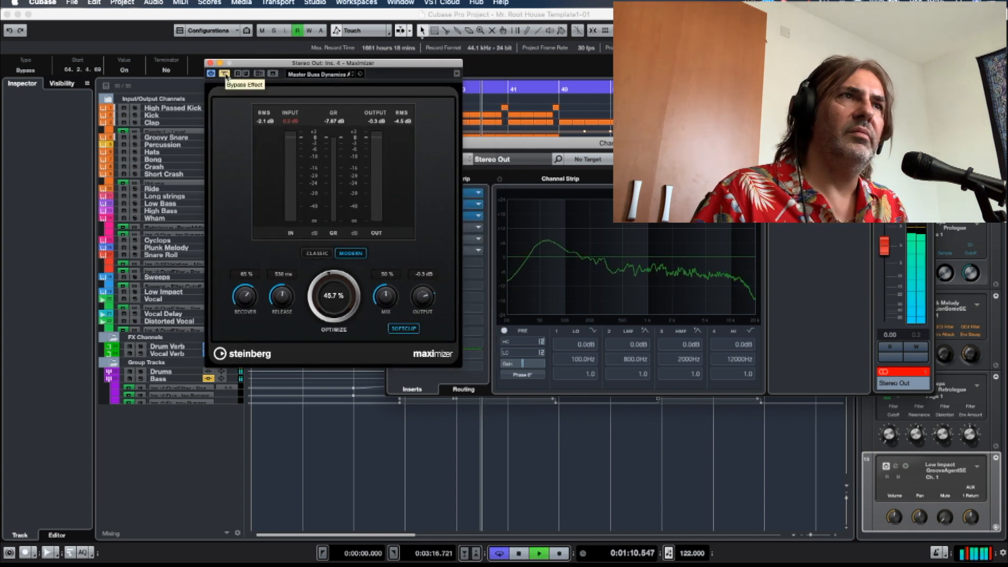
left_click(225, 74)
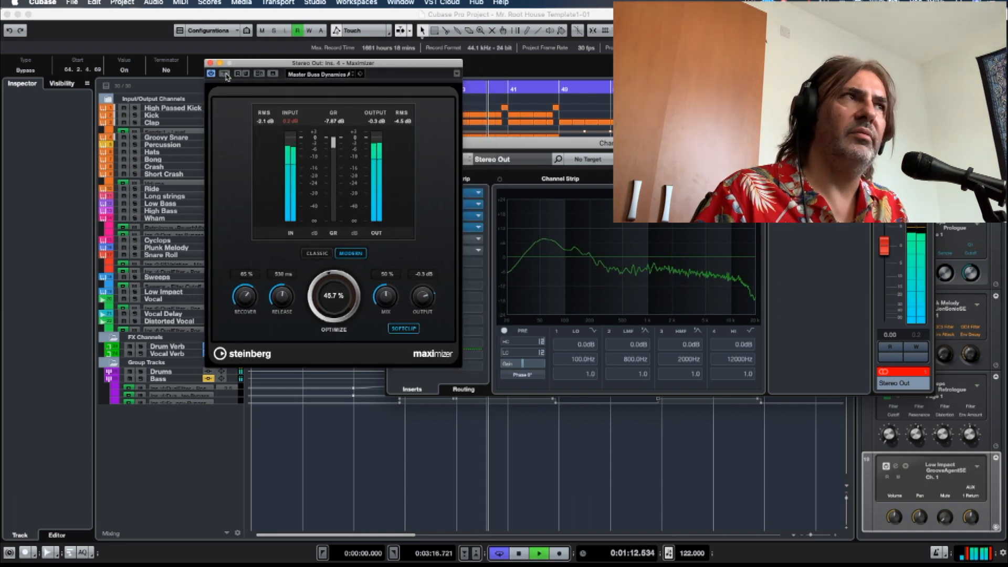
key("space")
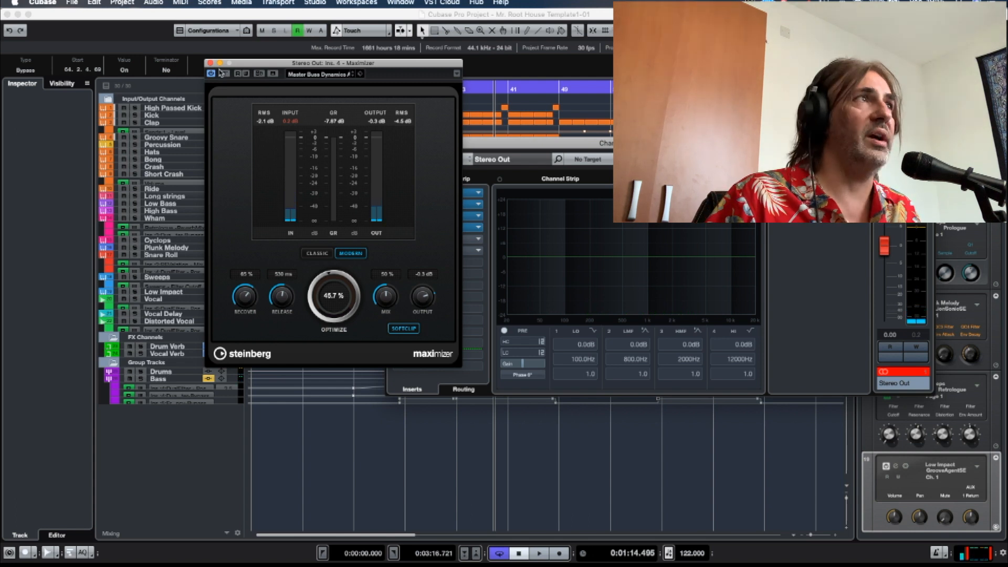
left_click(210, 63)
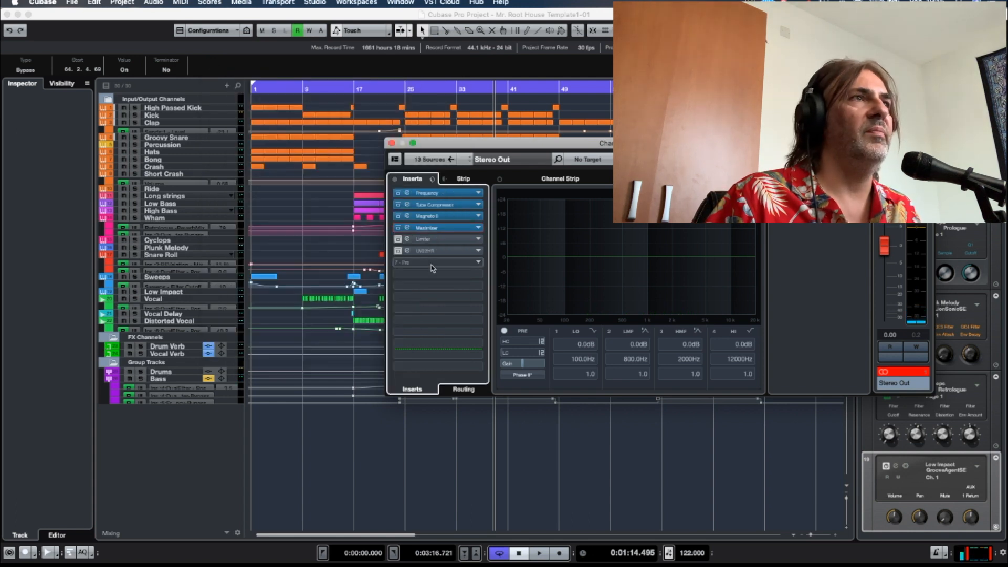
Activate and open the Limiter insert and compare the playing mix with it bypassed and re-enabled.
left_click(407, 239)
left_click(406, 239)
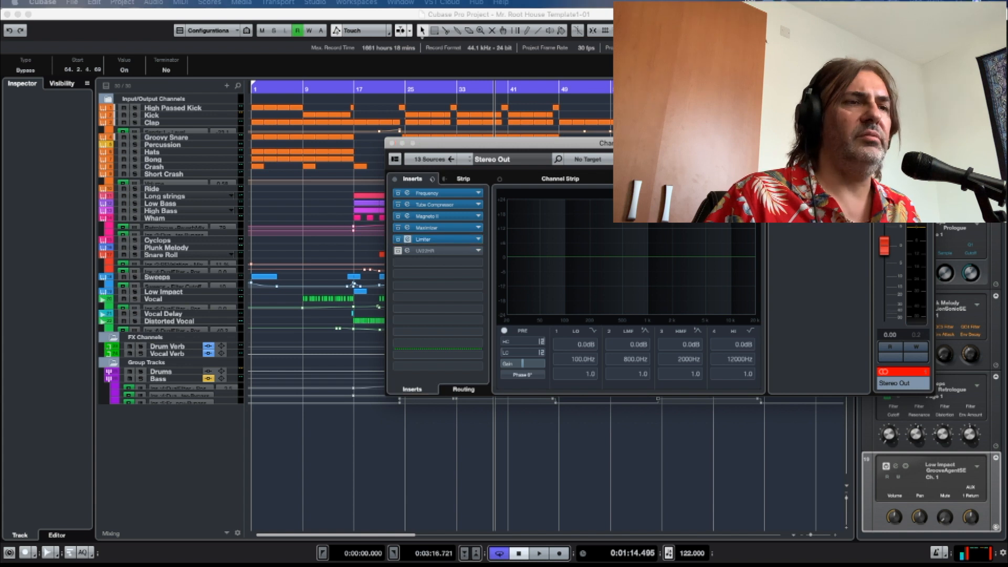
left_click_drag(375, 149, 403, 150)
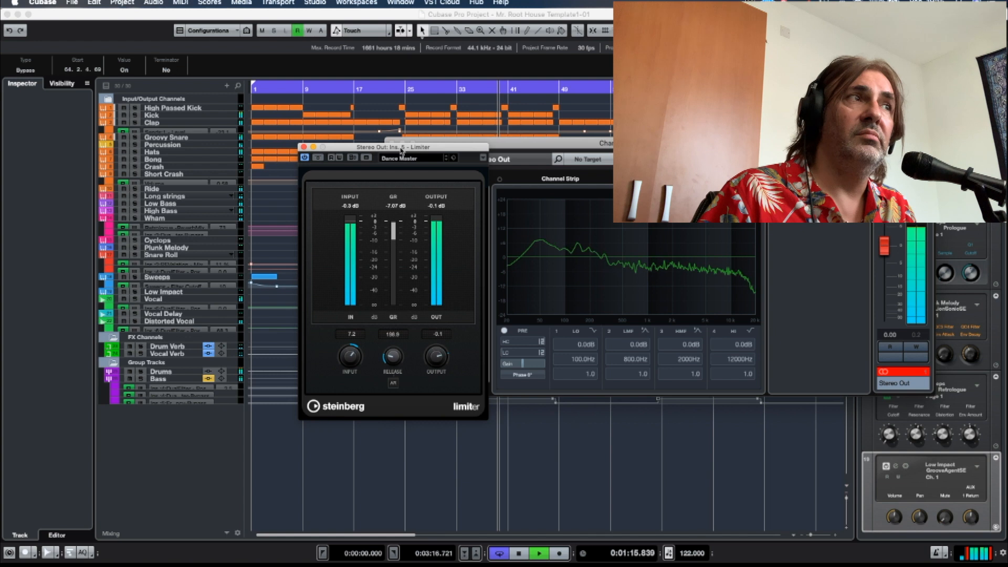
left_click(316, 158)
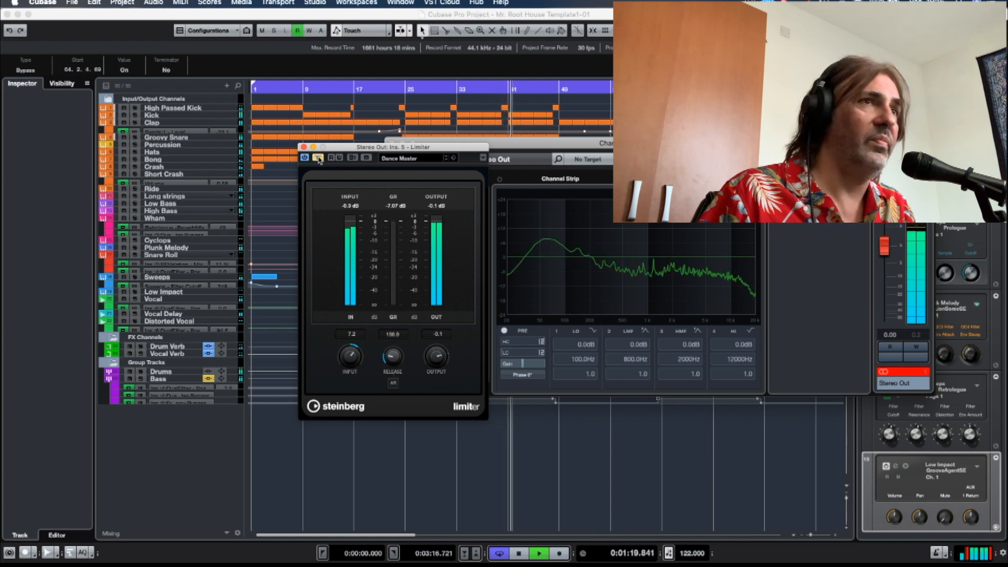
left_click(318, 158)
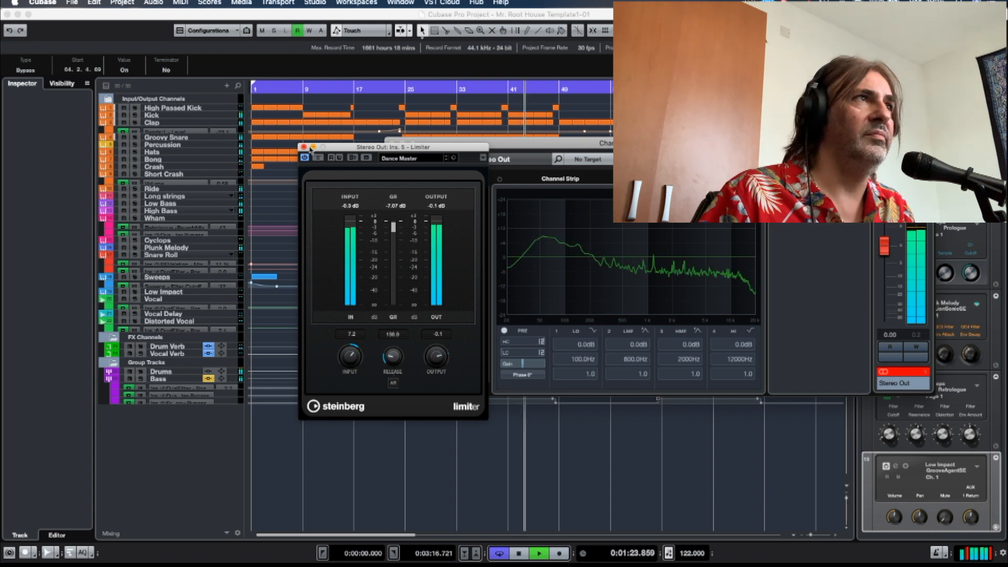
left_click(304, 148)
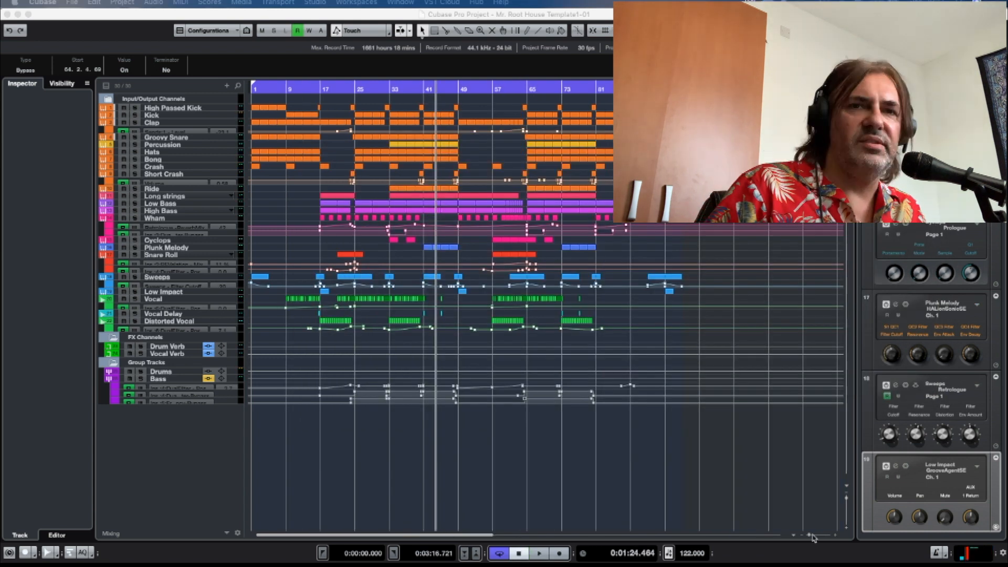